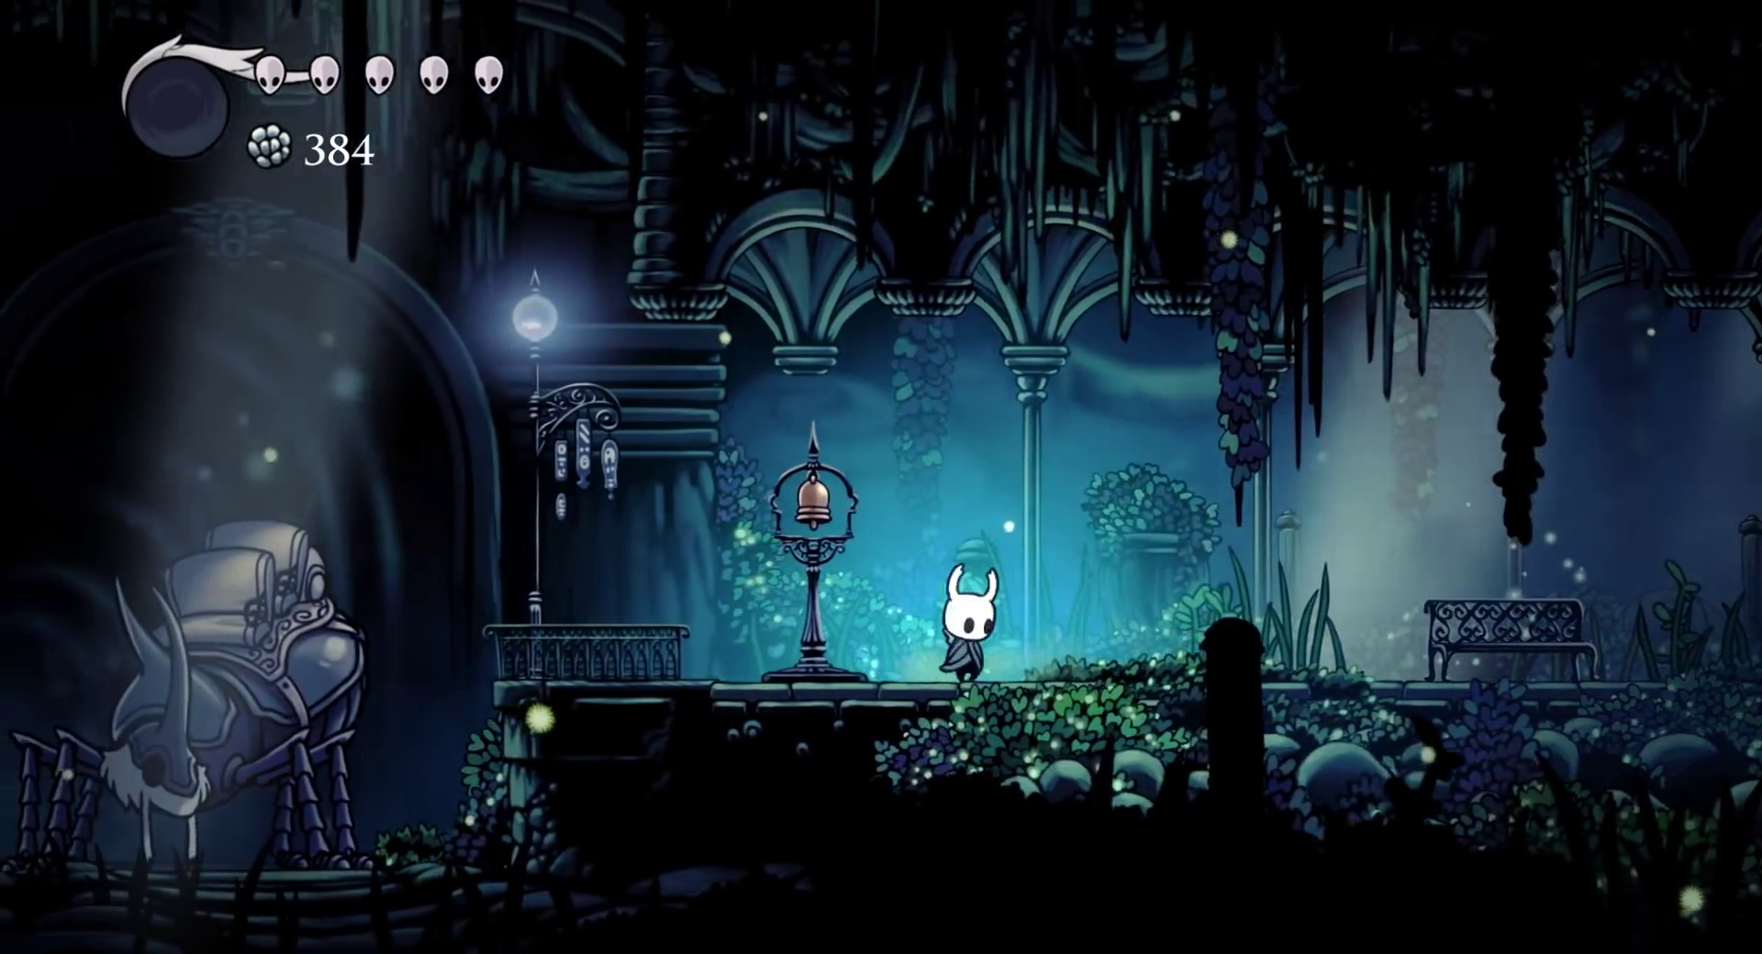
Dash and jump the knight right through Forgotten Crossroads to the bench, then enter the shop doorway
key(c)
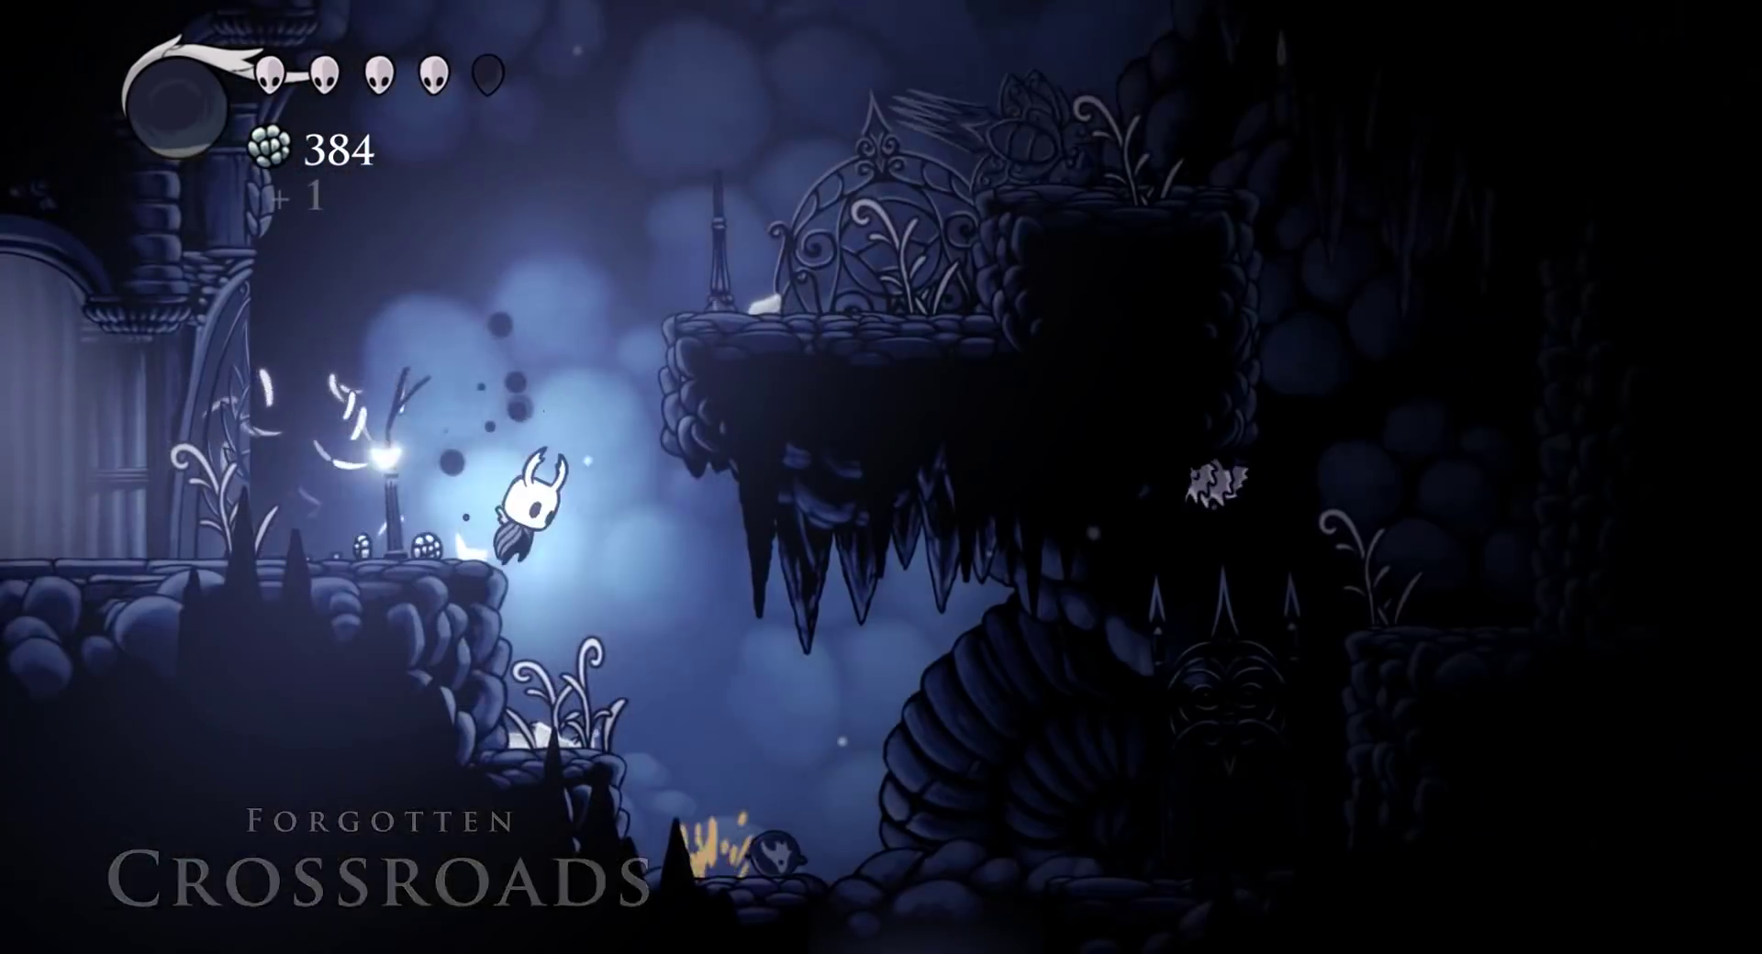
key(Right)
key(z)
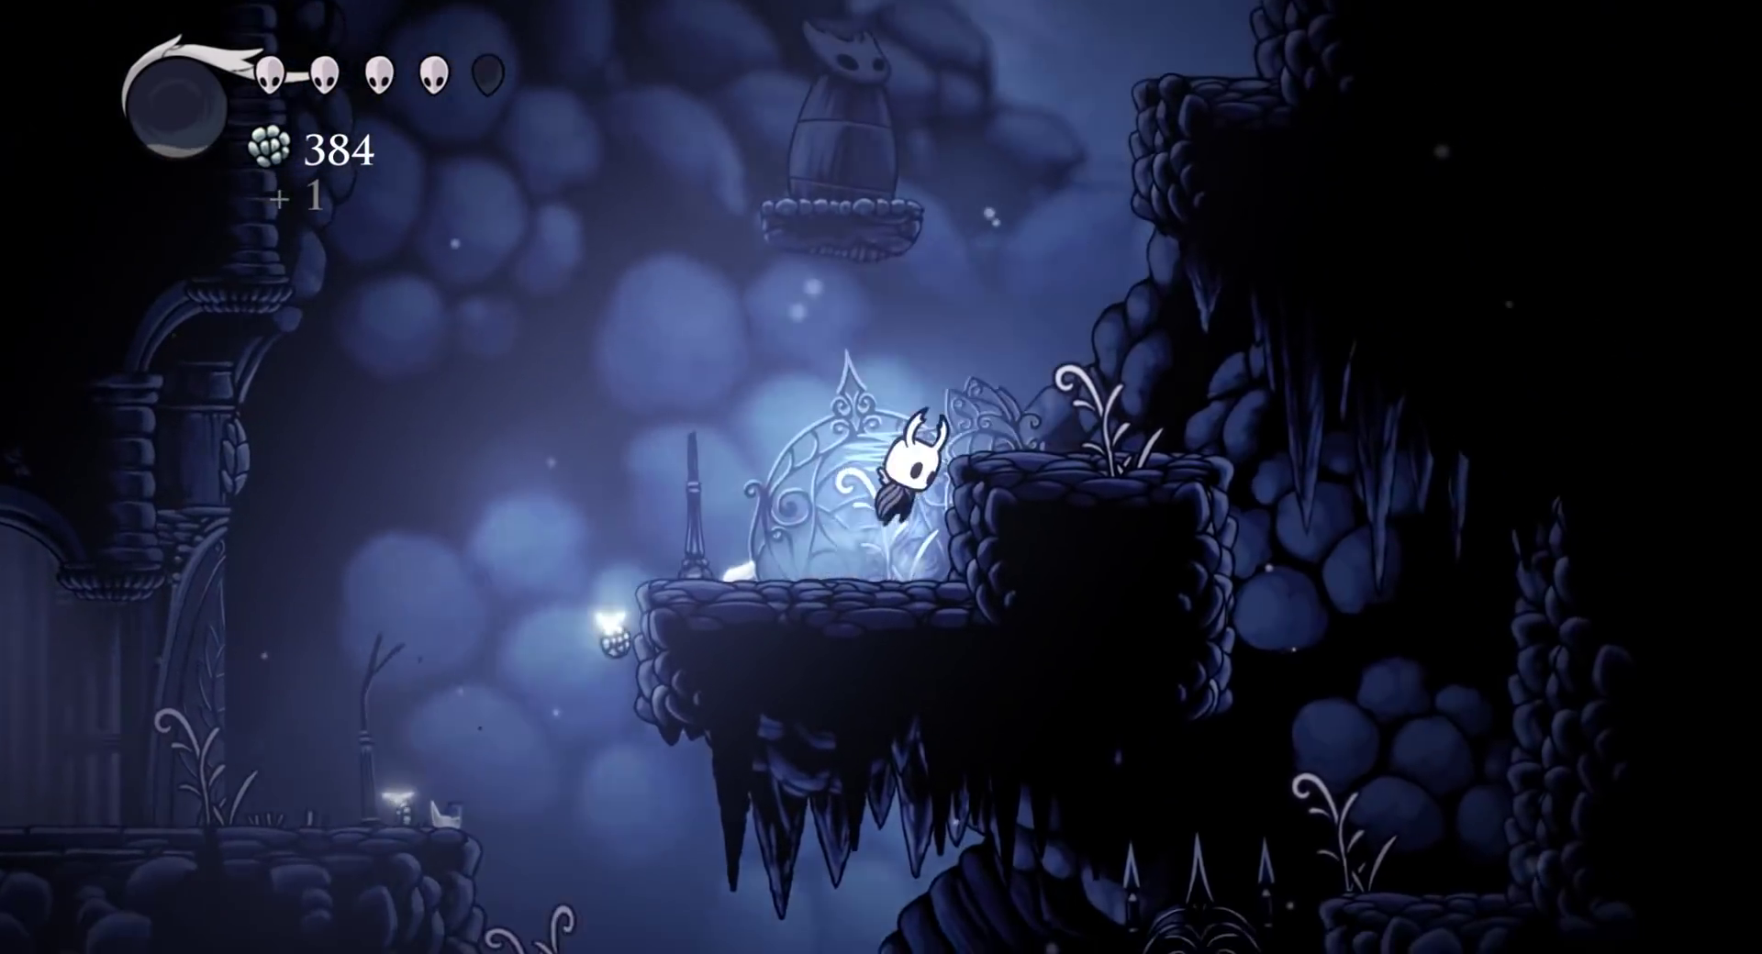
key(Right)
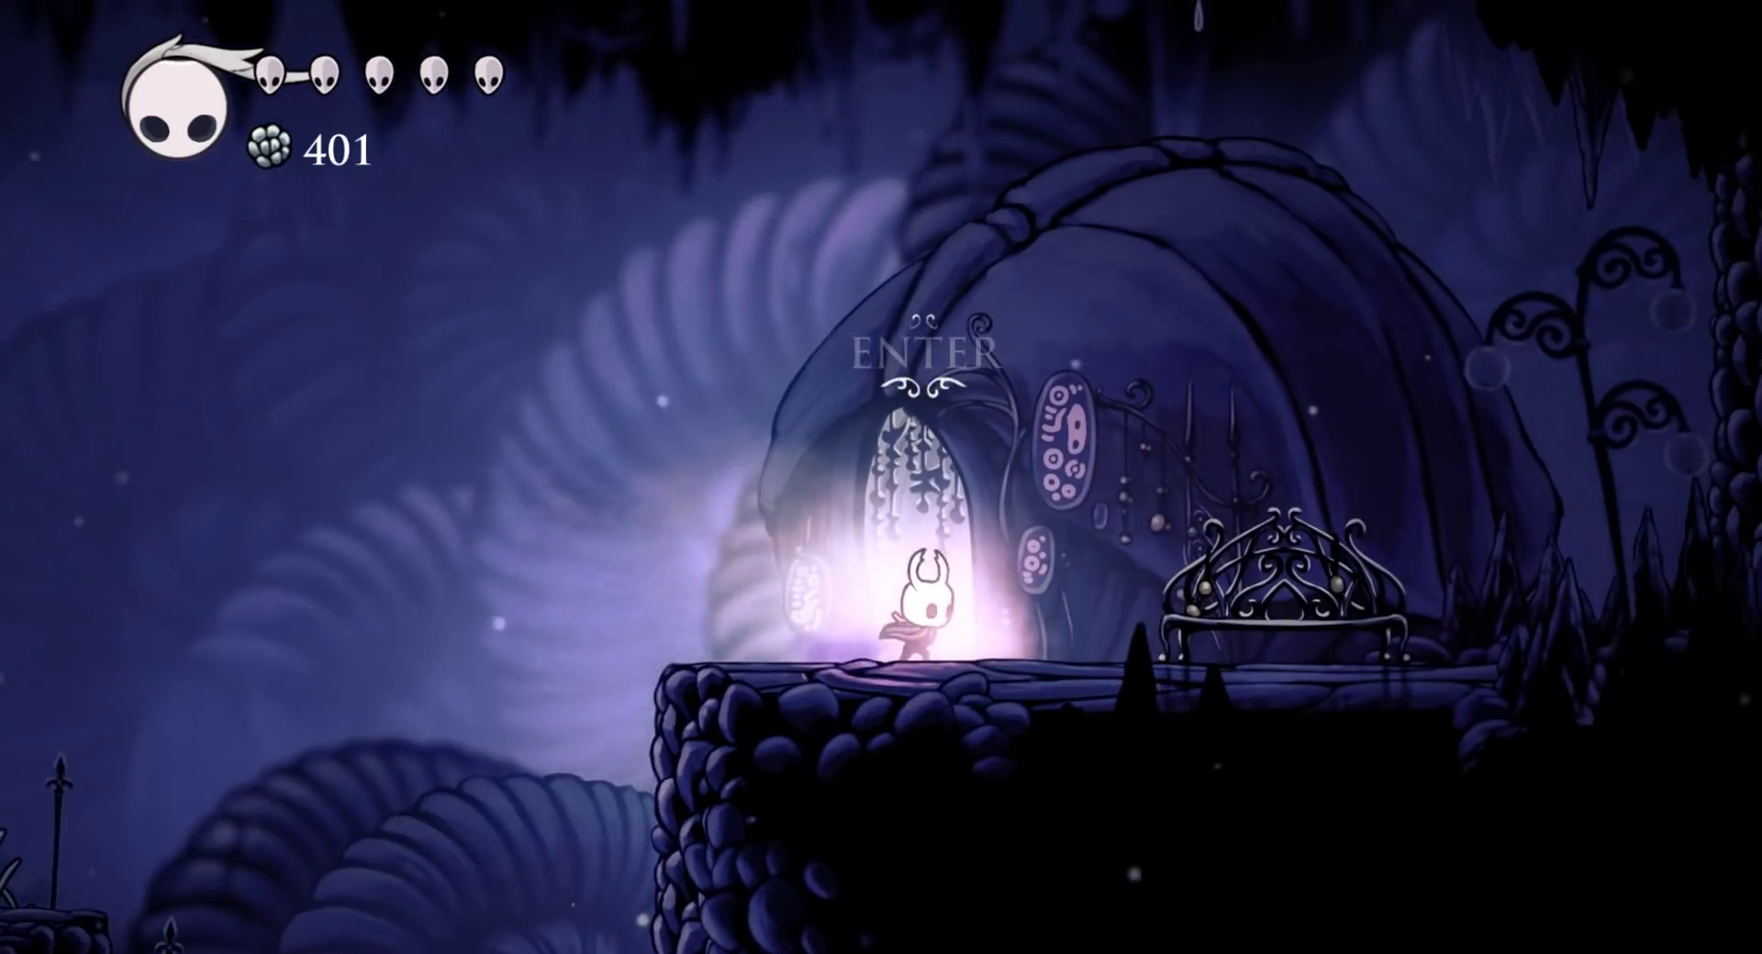
key(Right)
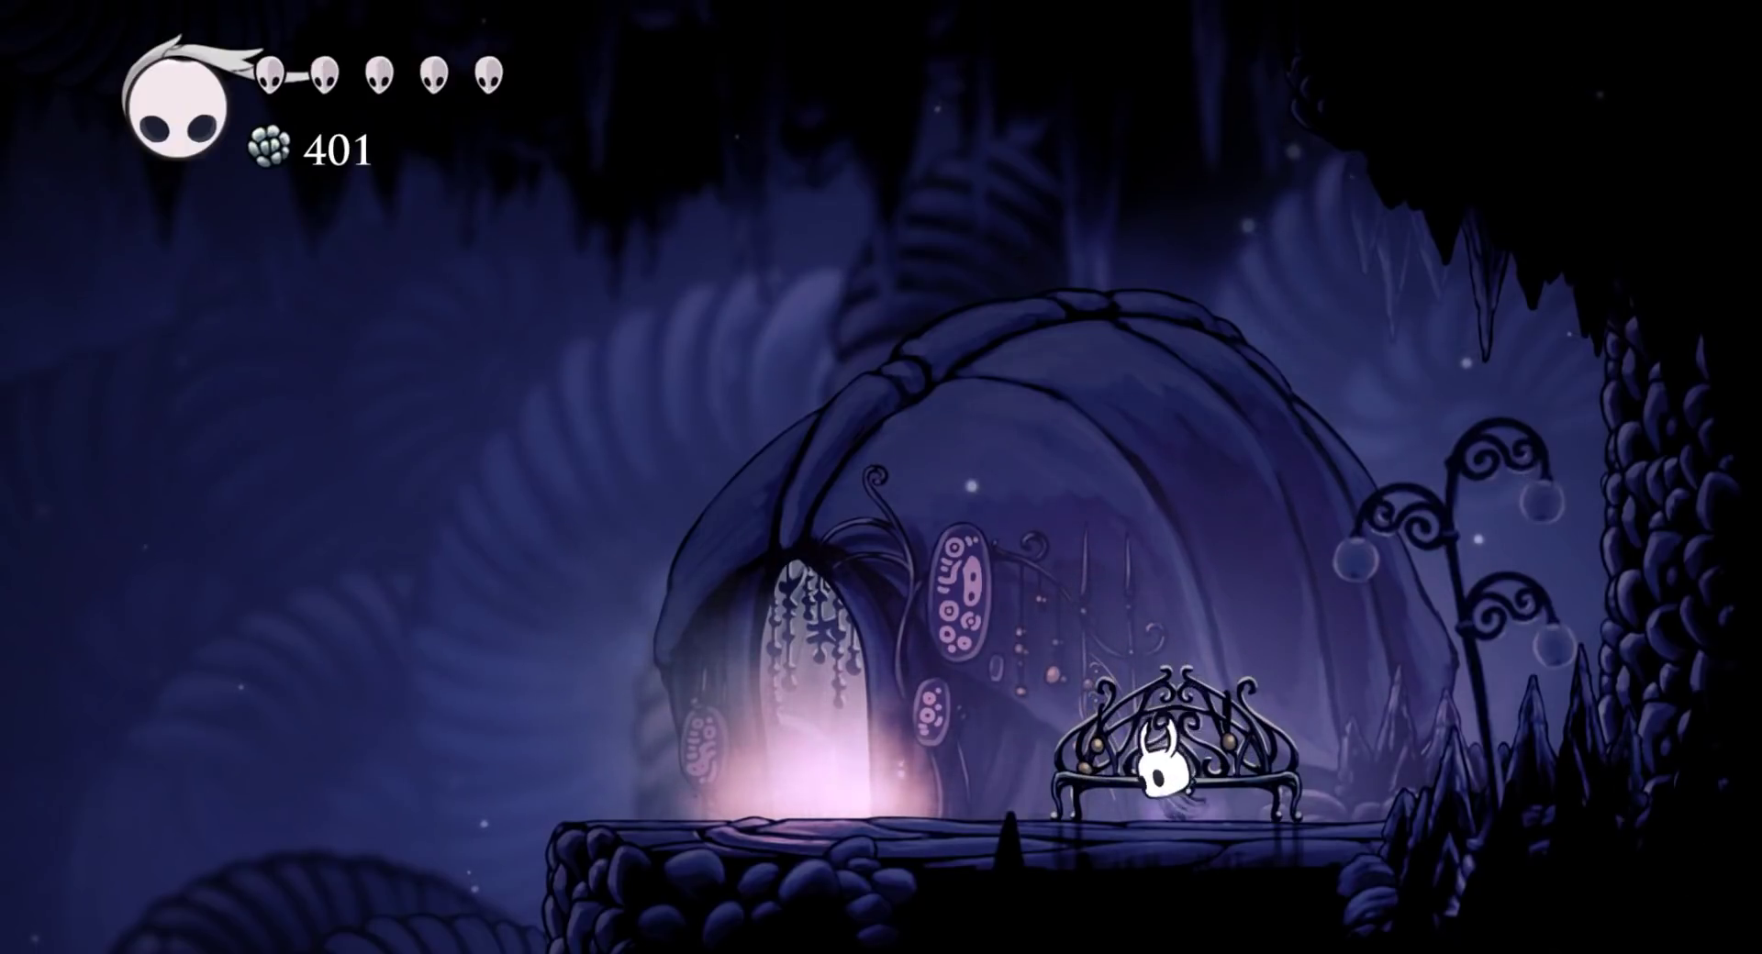
key(Left)
key(Up)
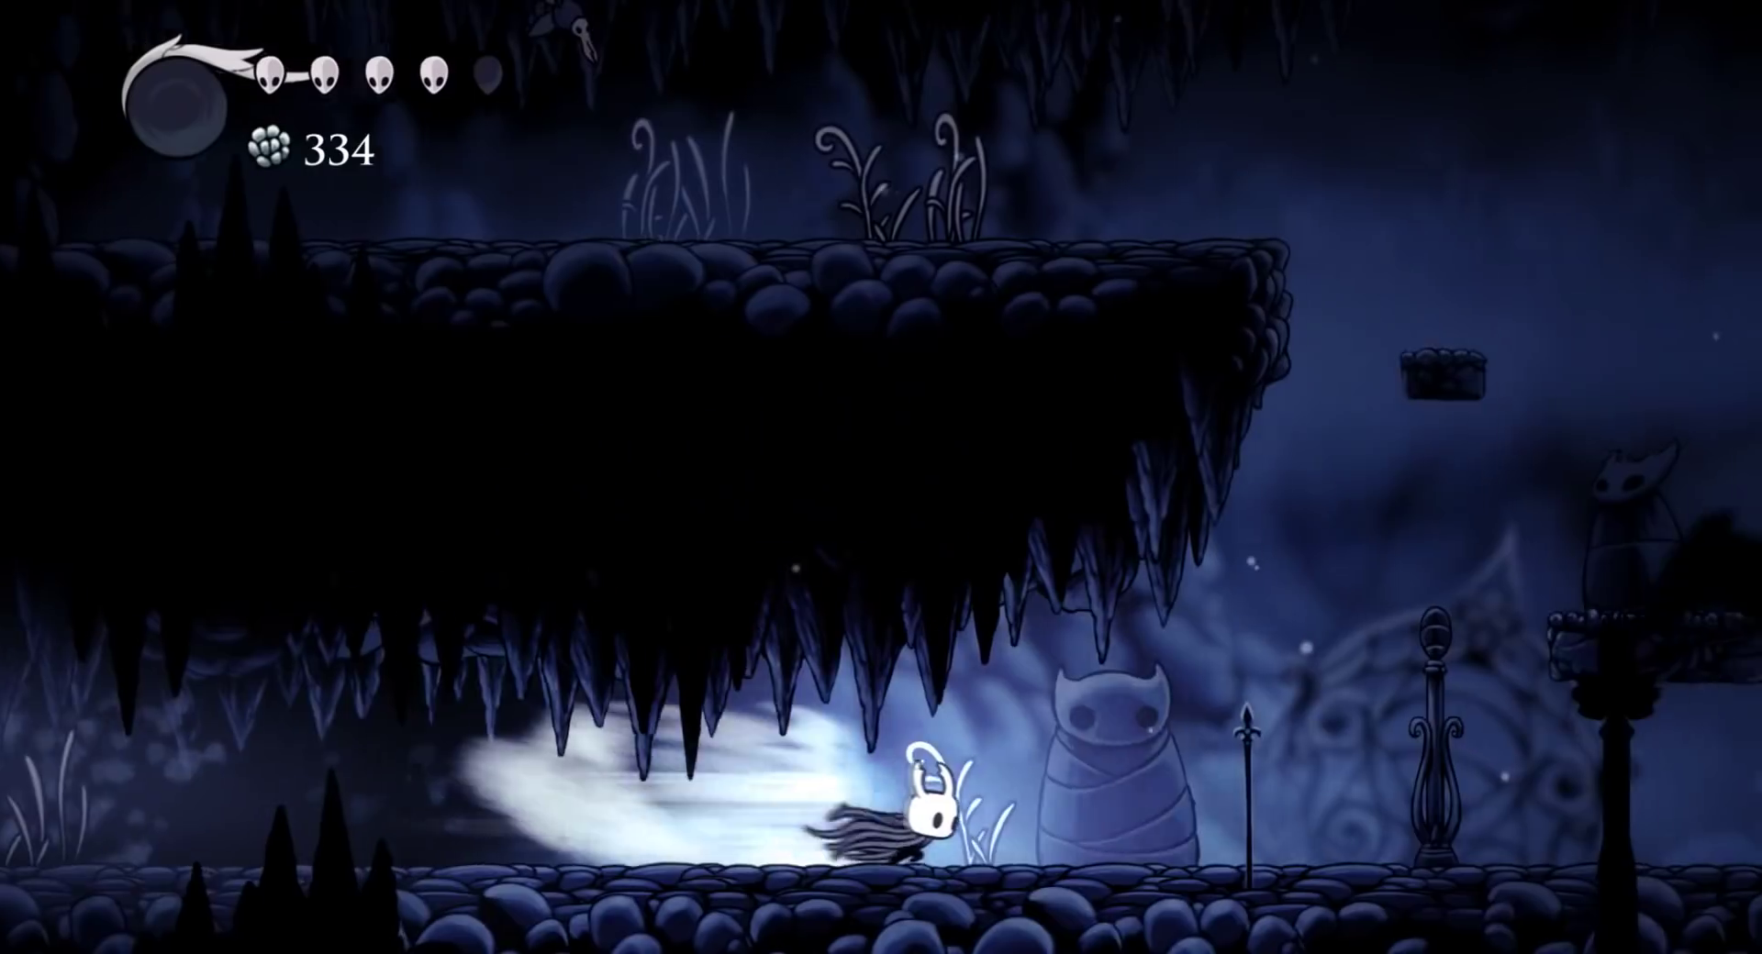
Fight through the cavern, killing the flying enemy and slashing a plant for geo
key(Right)
key(x)
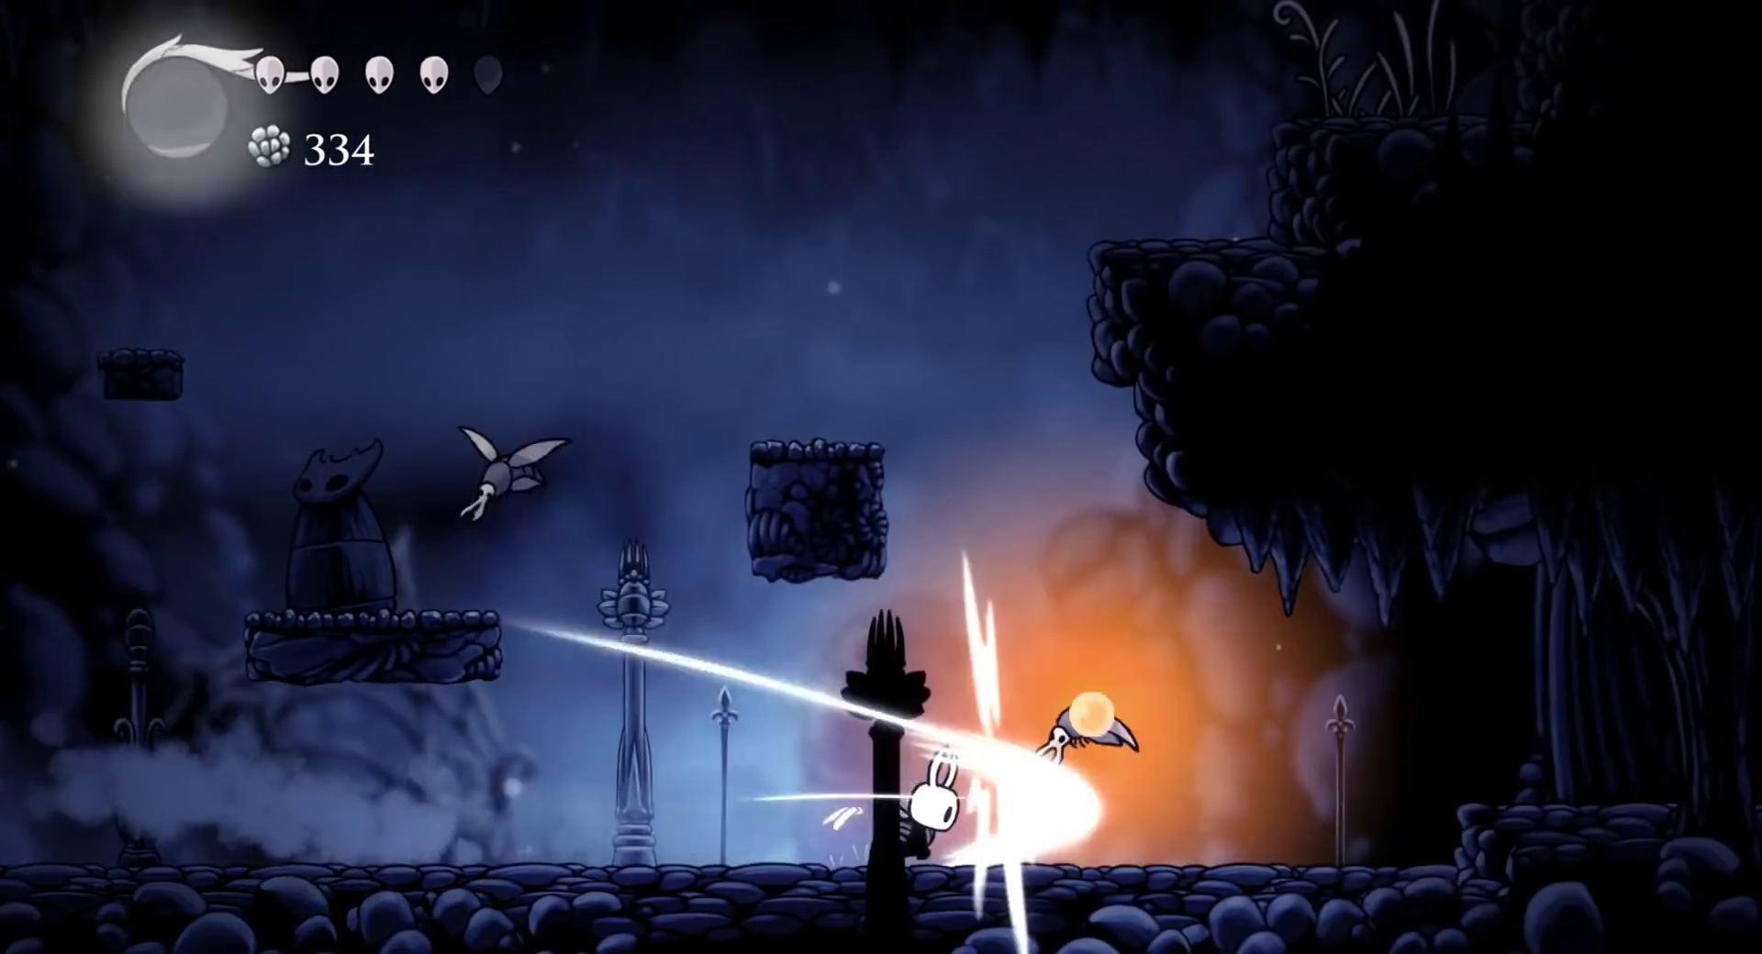
key(Right)
key(x)
key(z)
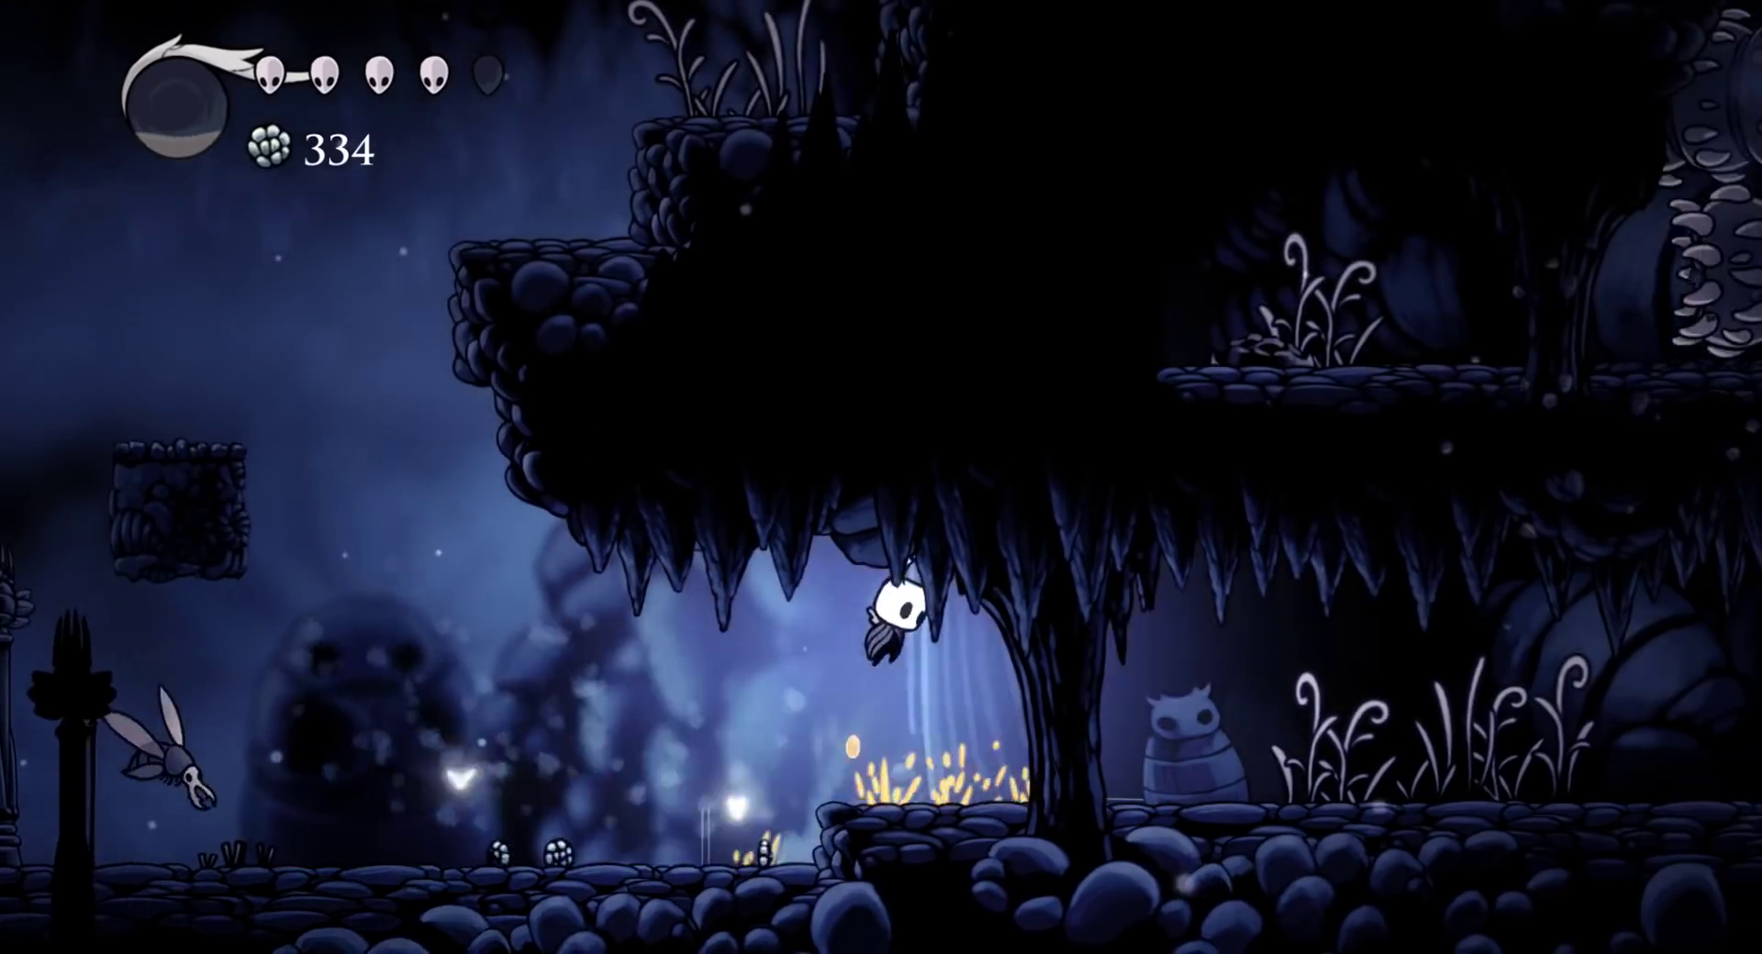
key(Right)
key(x)
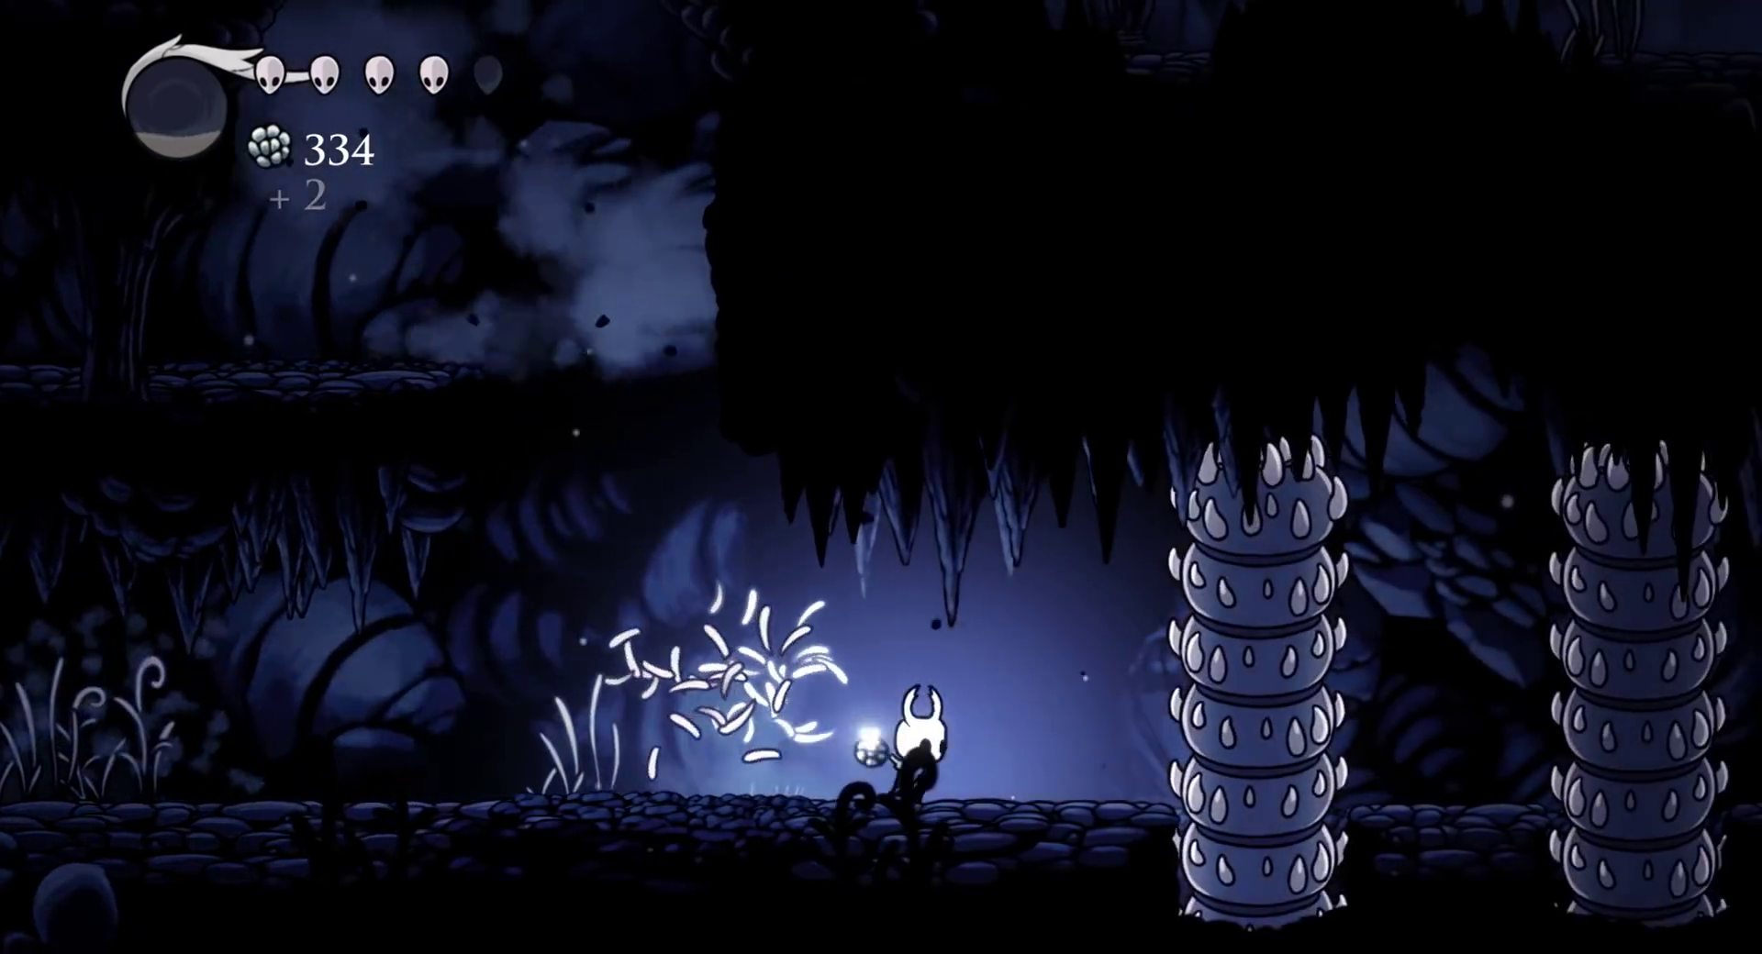
key(Right)
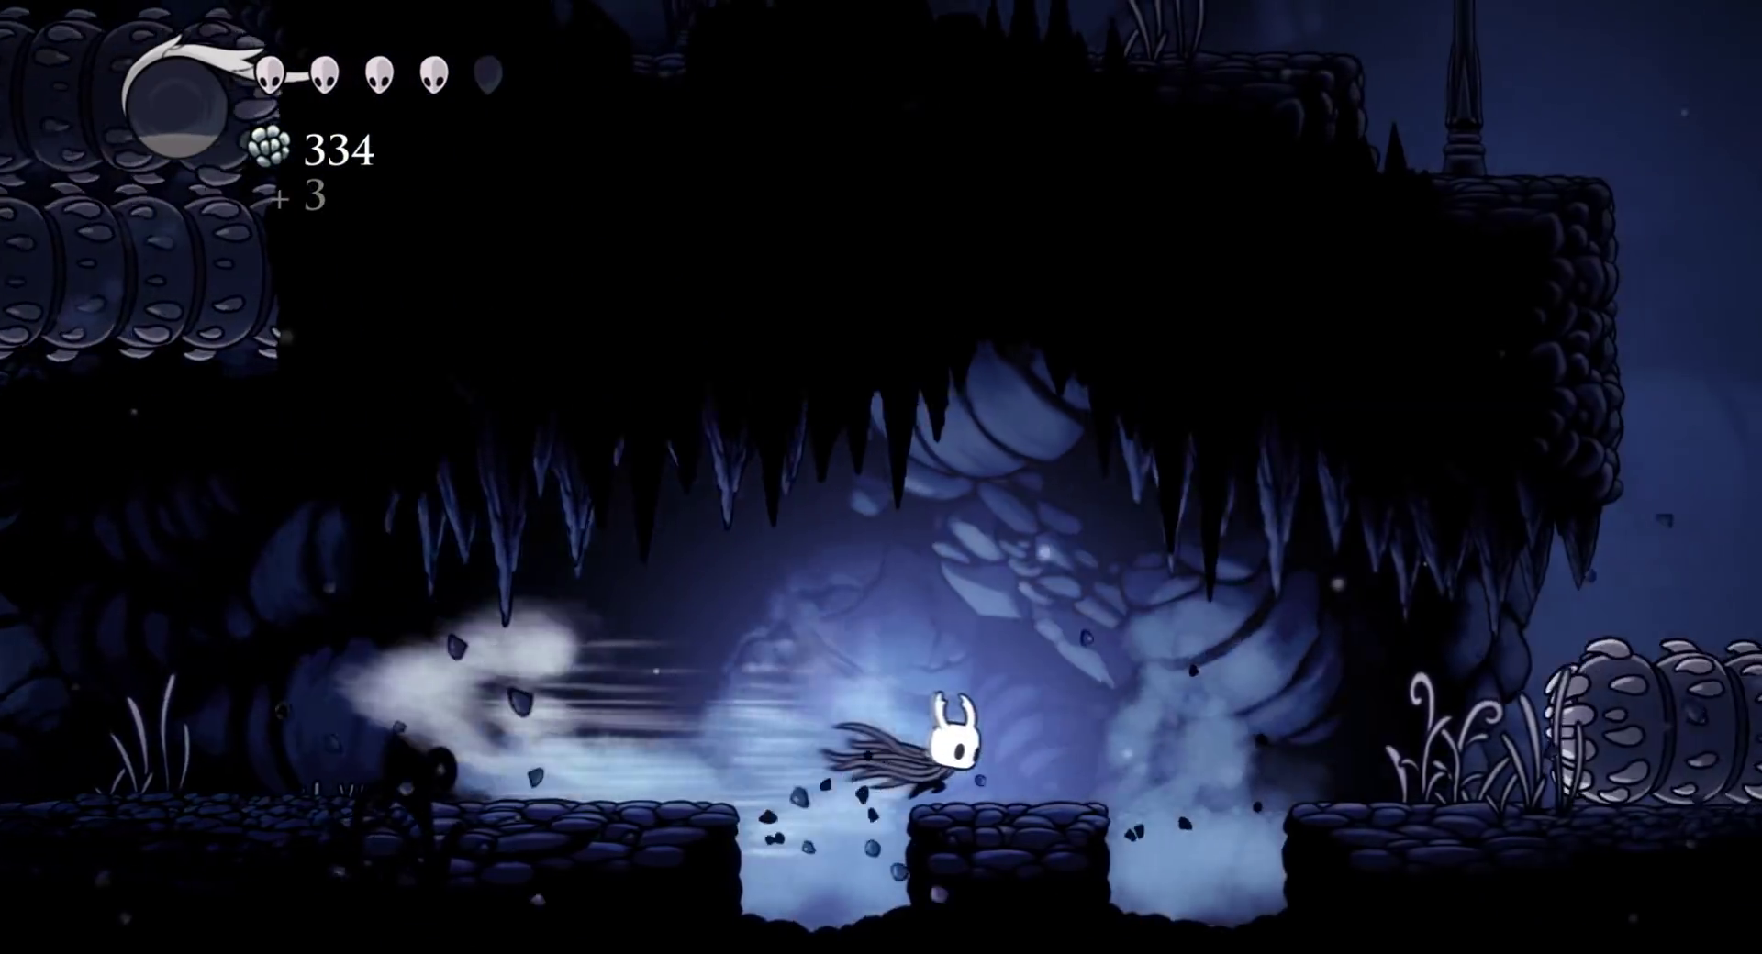
Leap-dash into the bright cavern, check the area map, collect geo and drop to lower ground
key(Right)
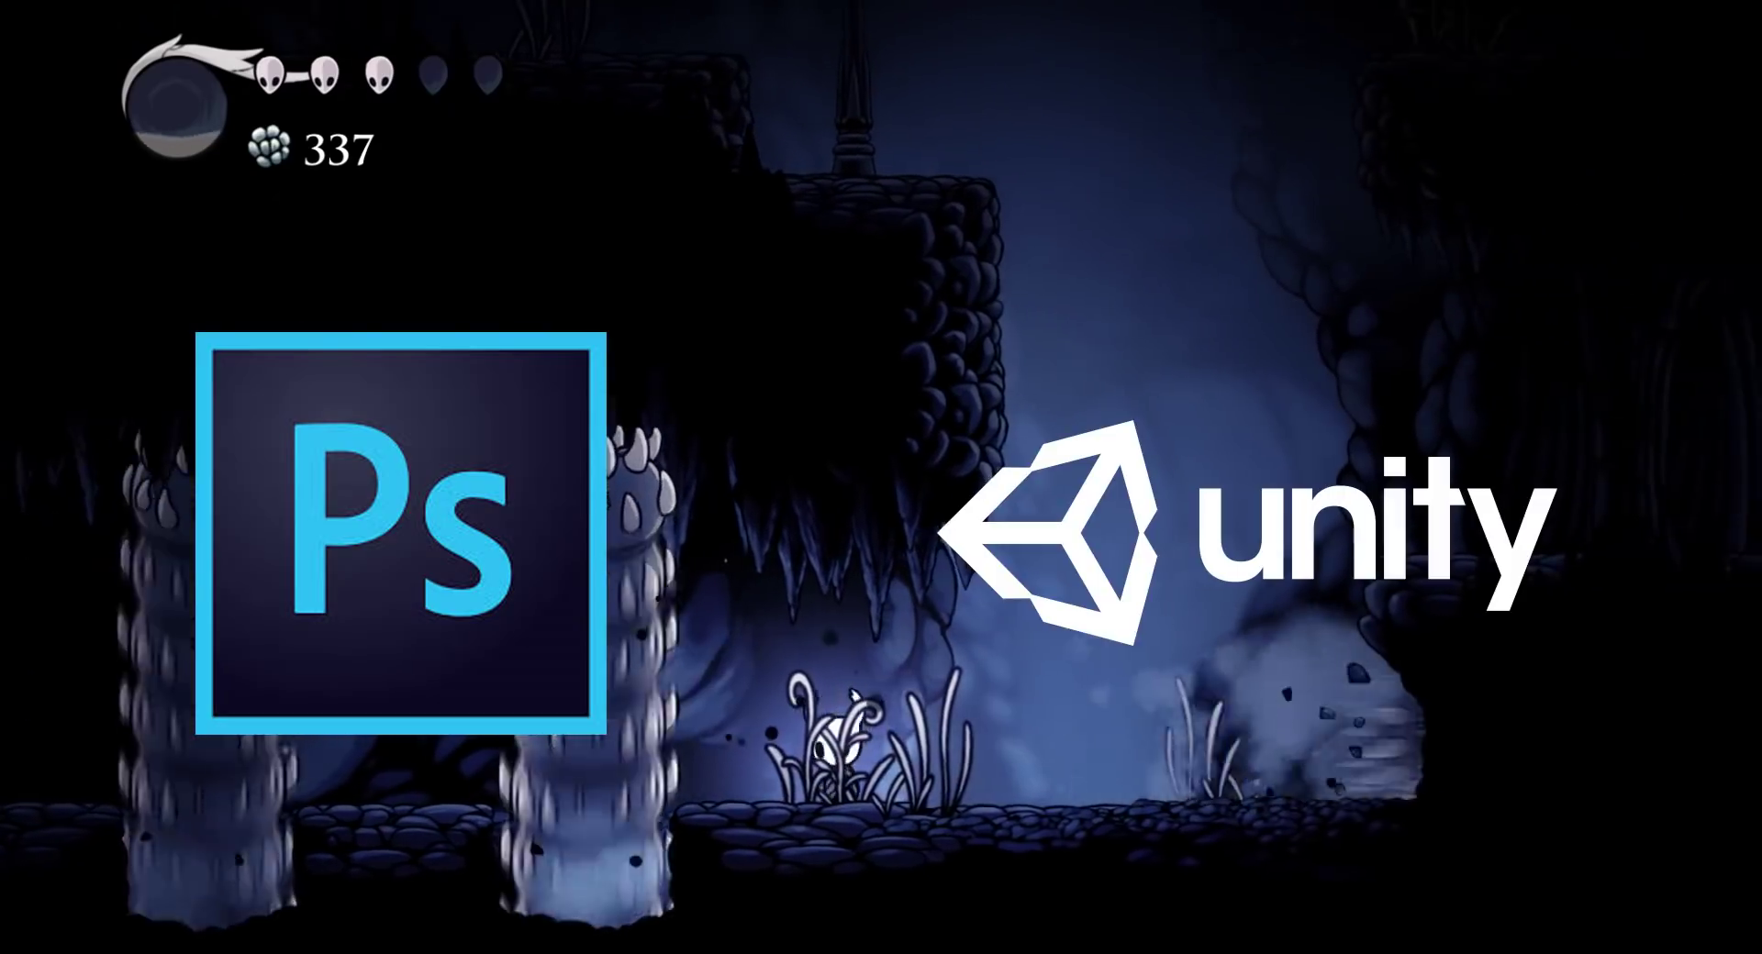
key(Right)
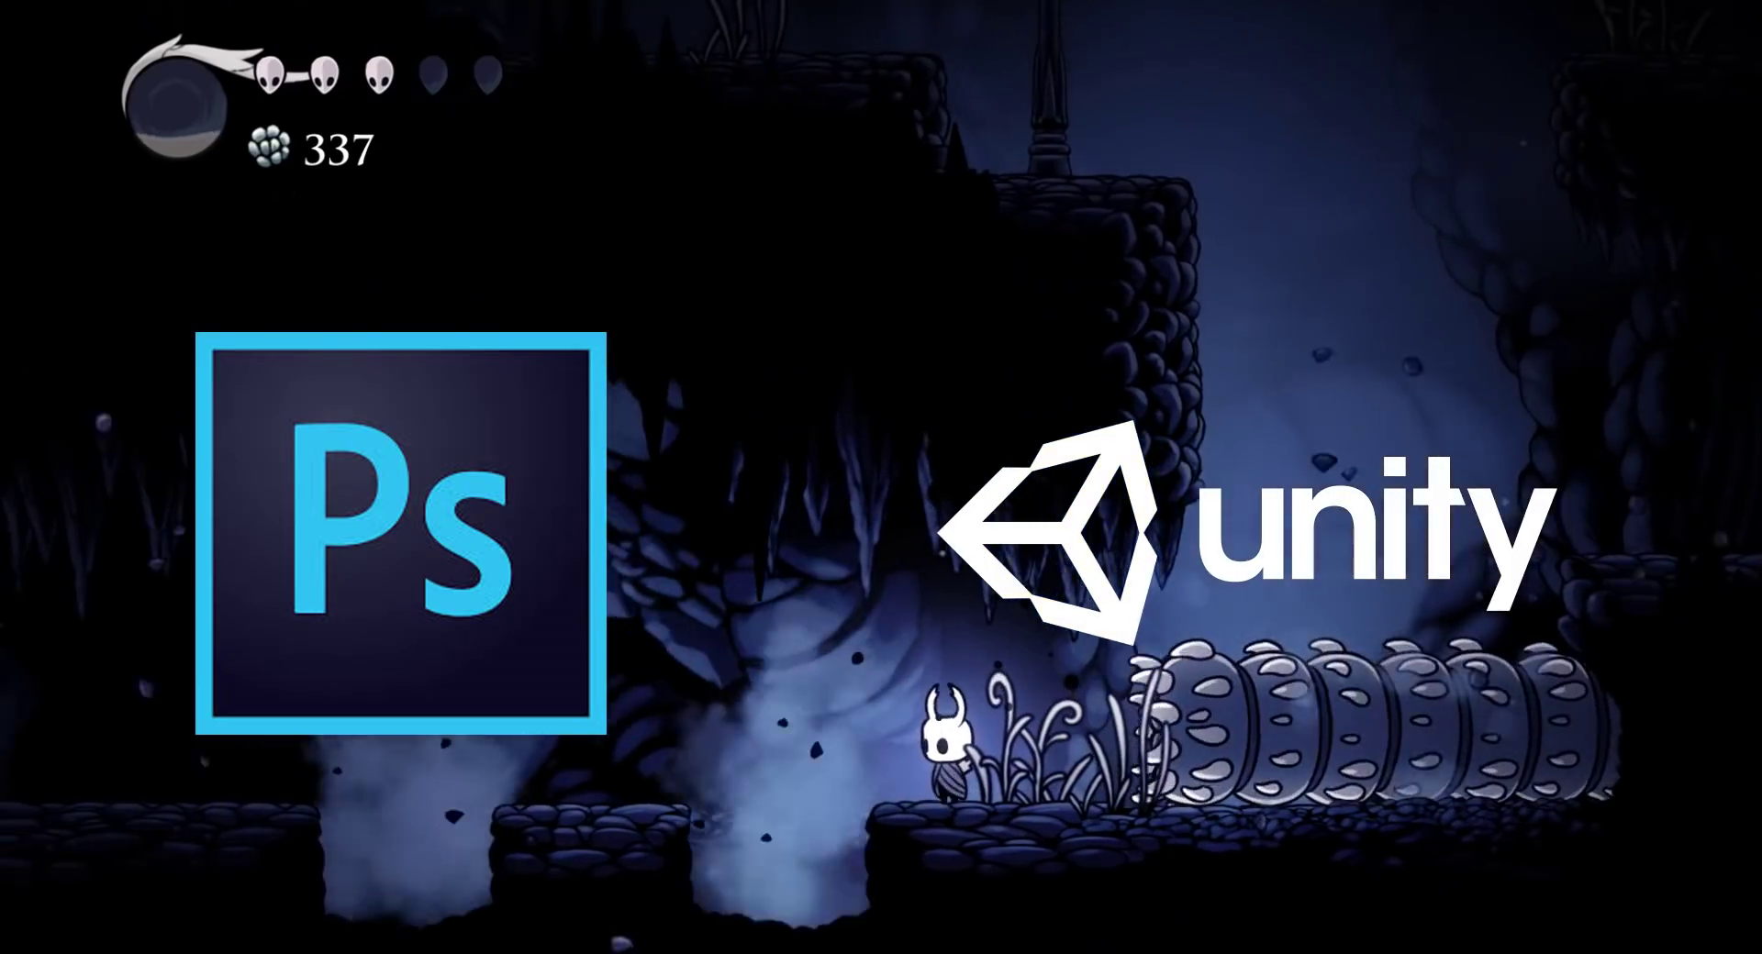
key(Right)
key(z)
key(c)
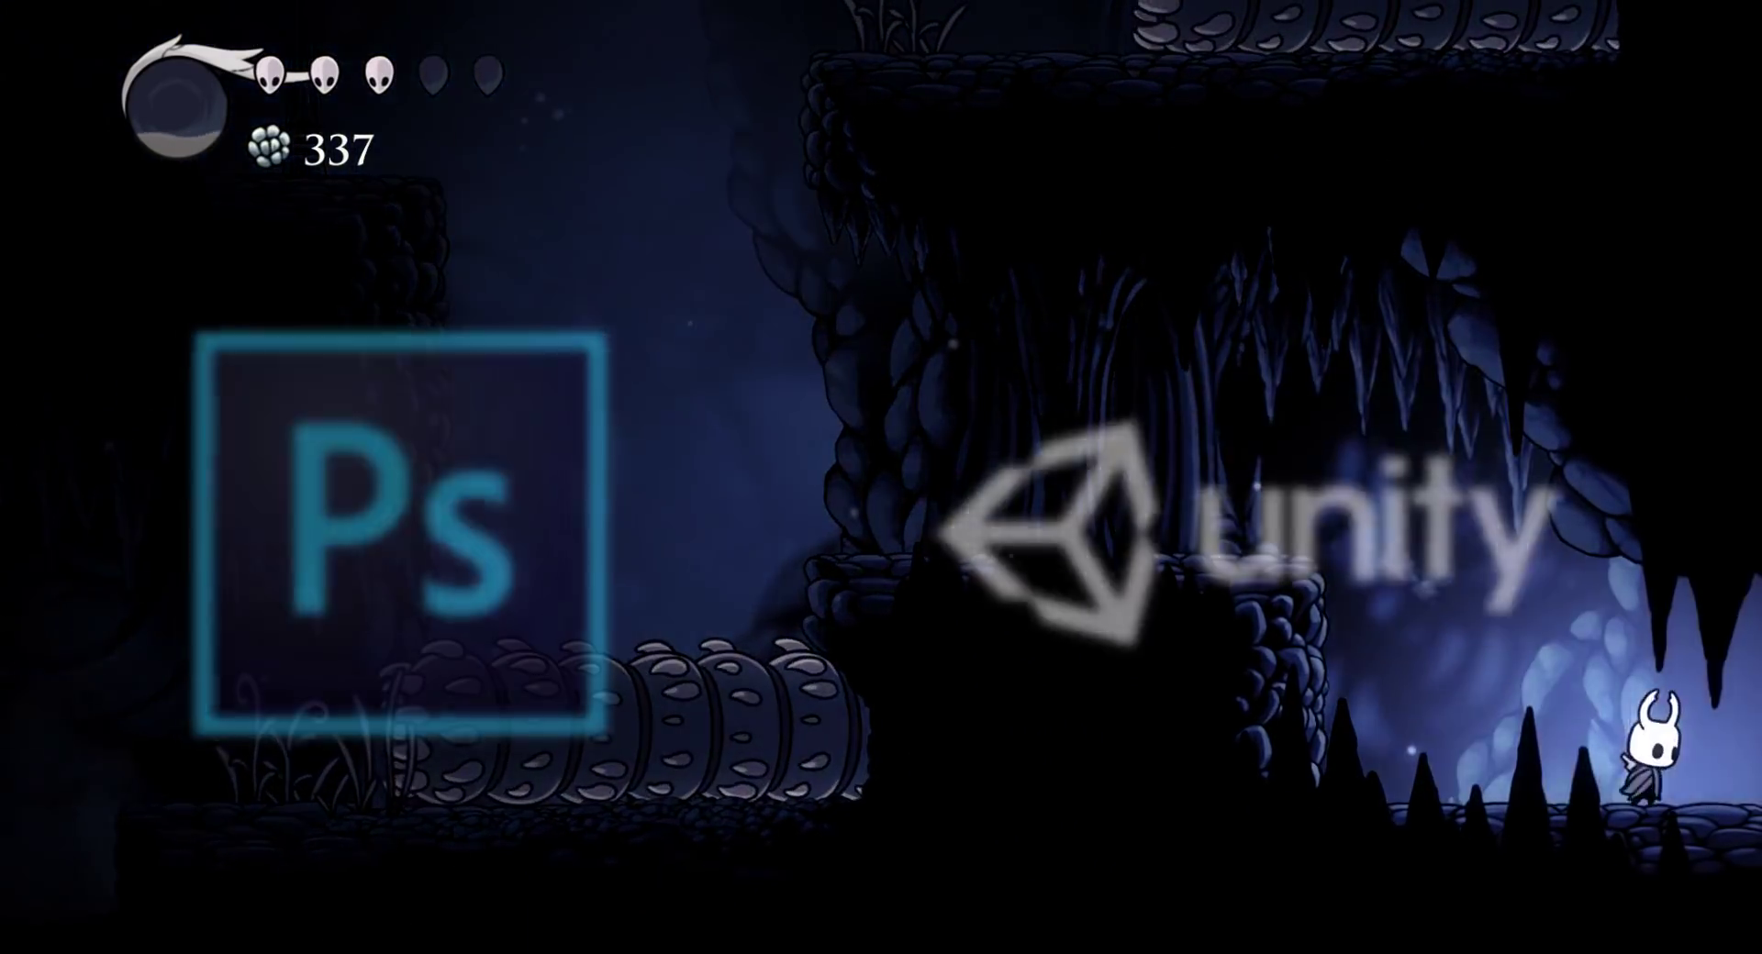
key(Tab)
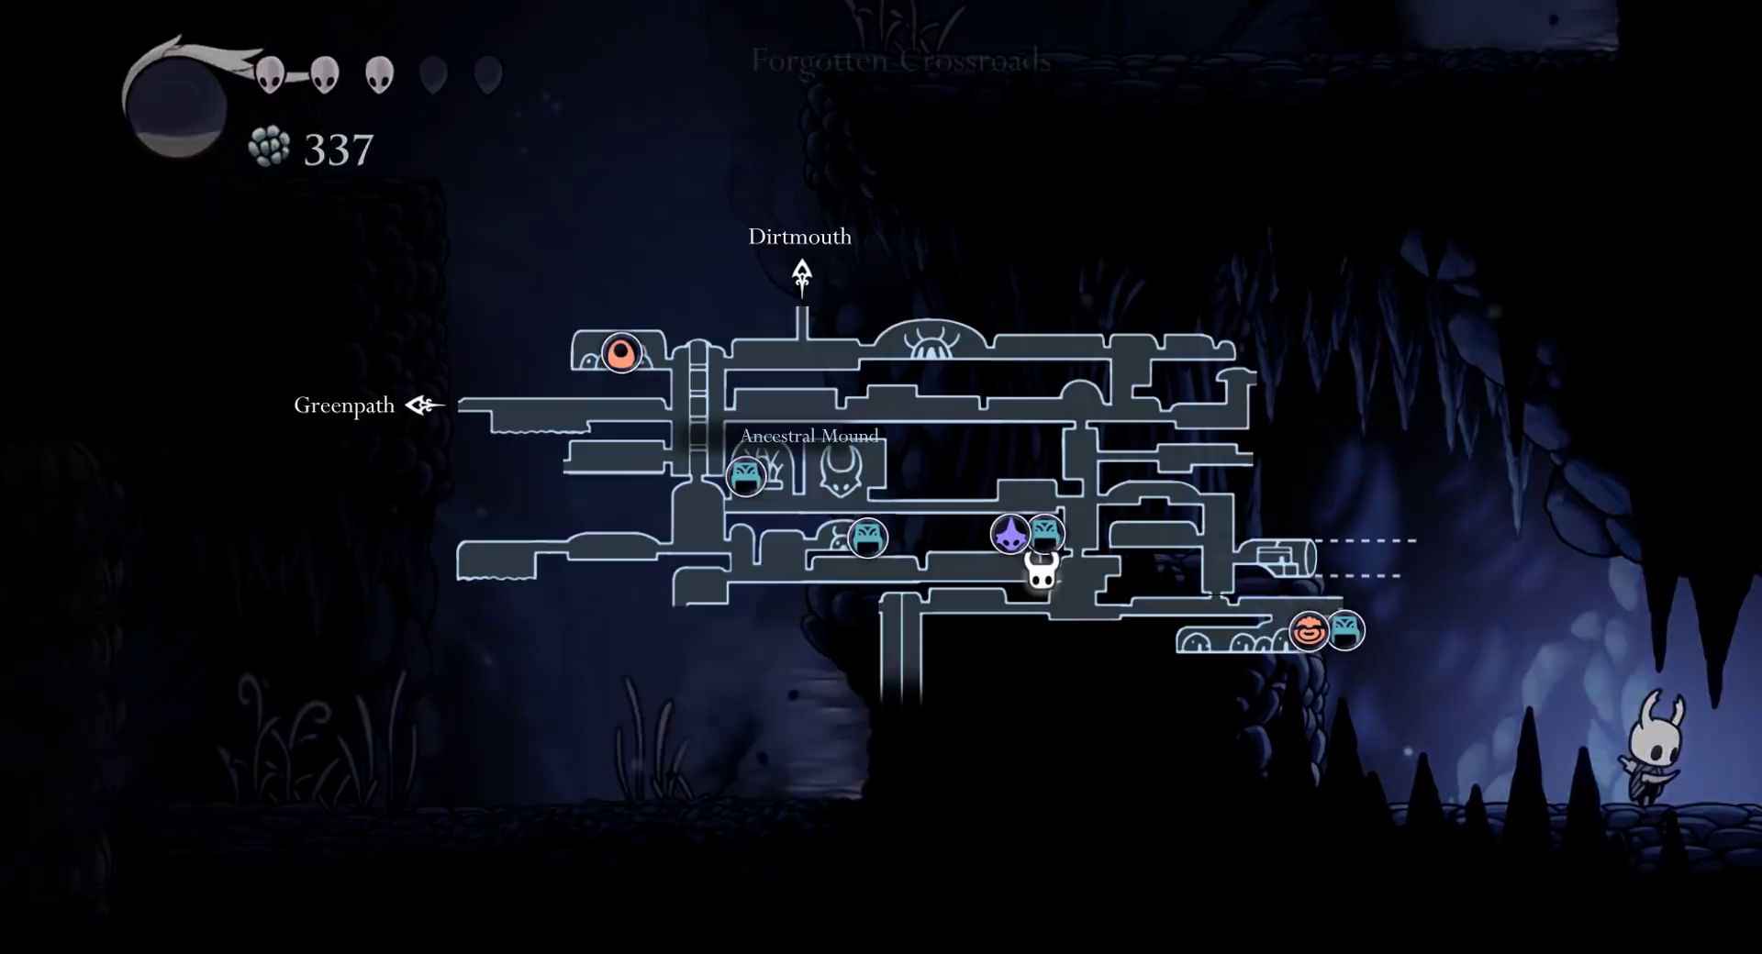
key(Right)
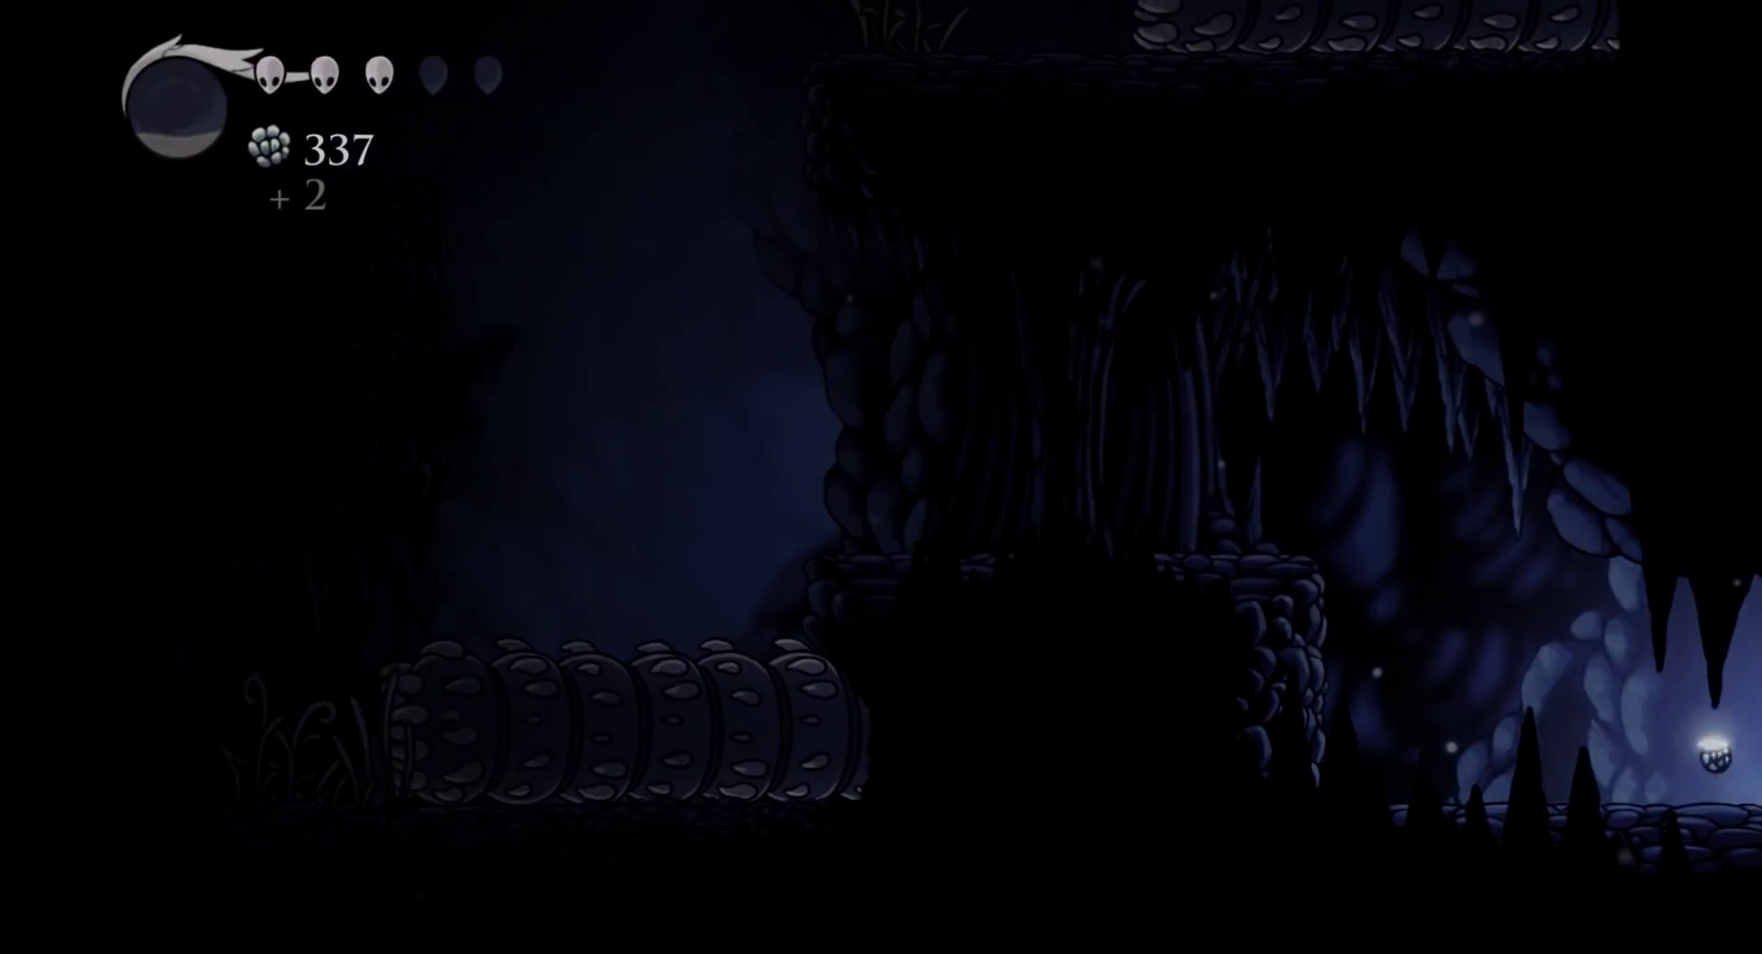
key(Right)
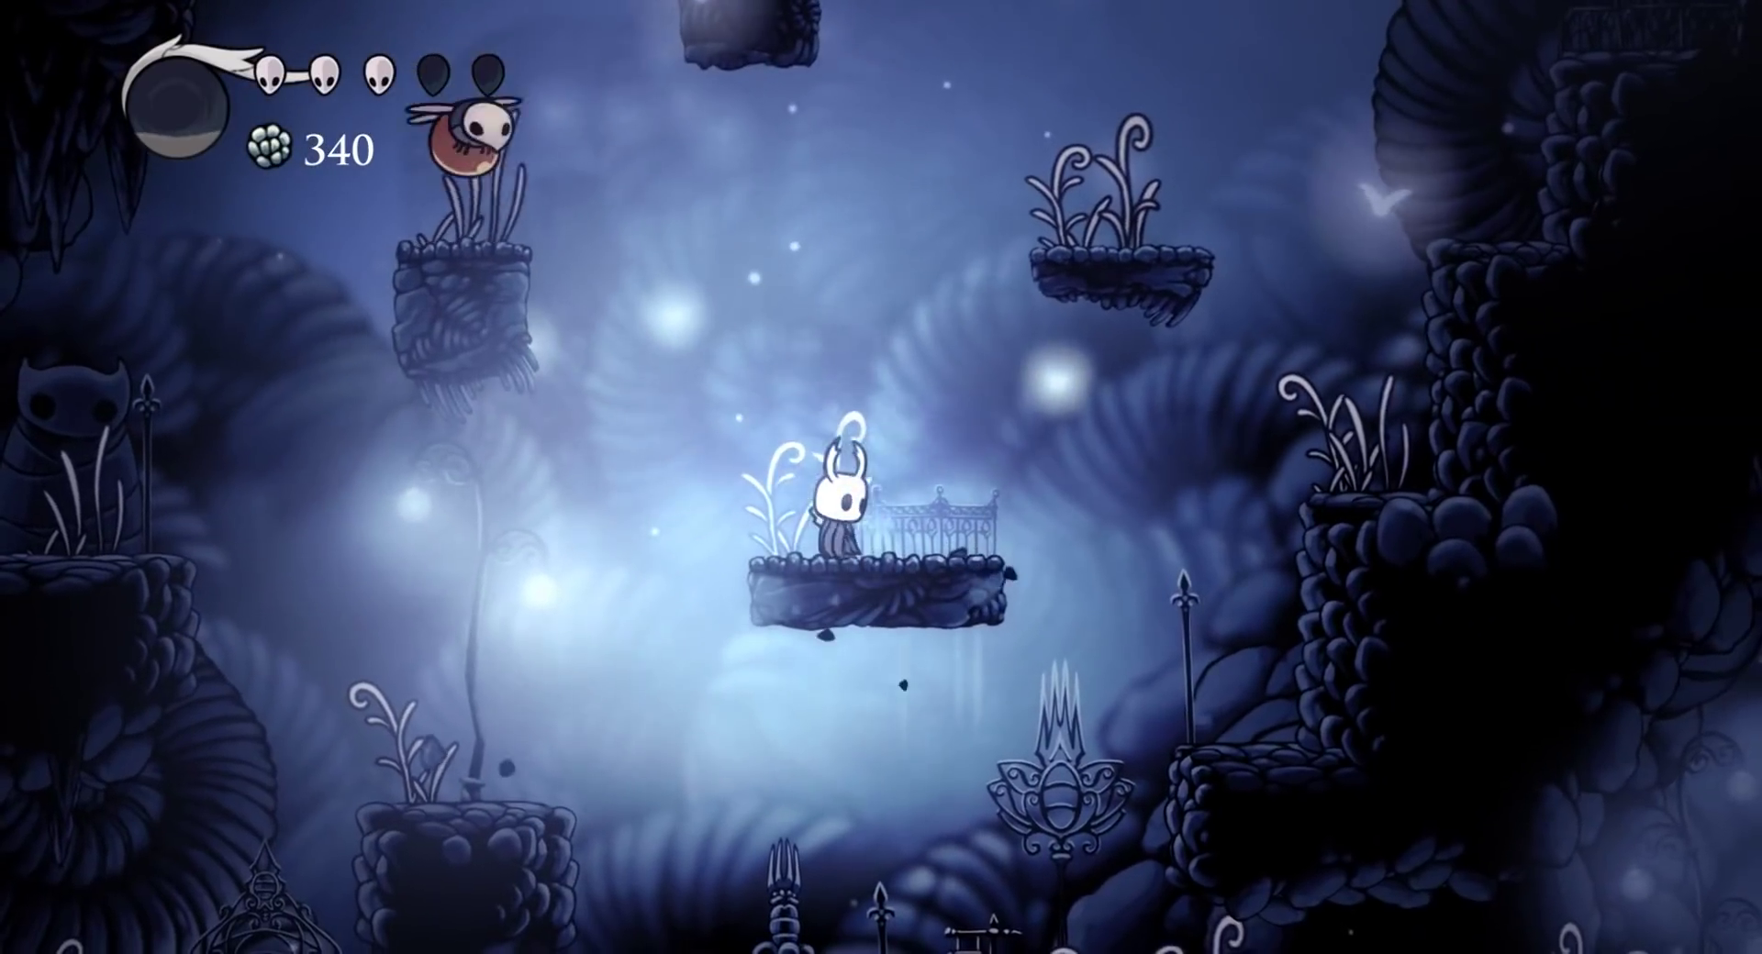
key(Right)
key(Right)
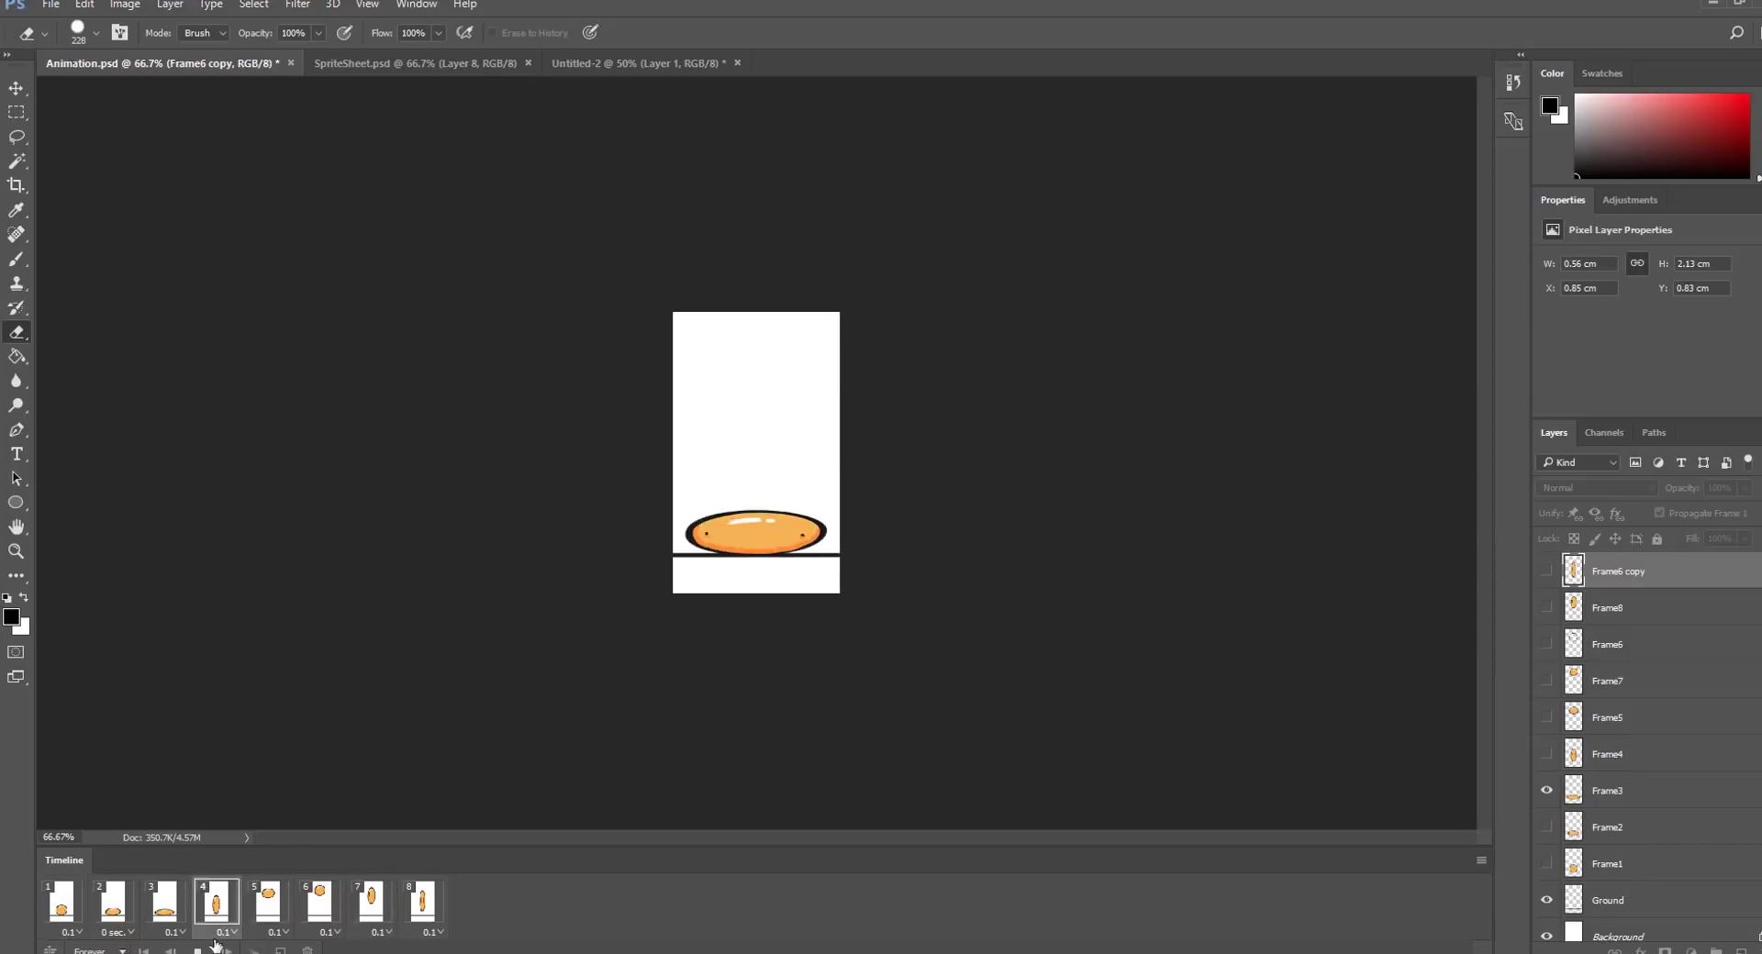
Stop the ball animation preview and shrink the brush size to 21 px
key(space)
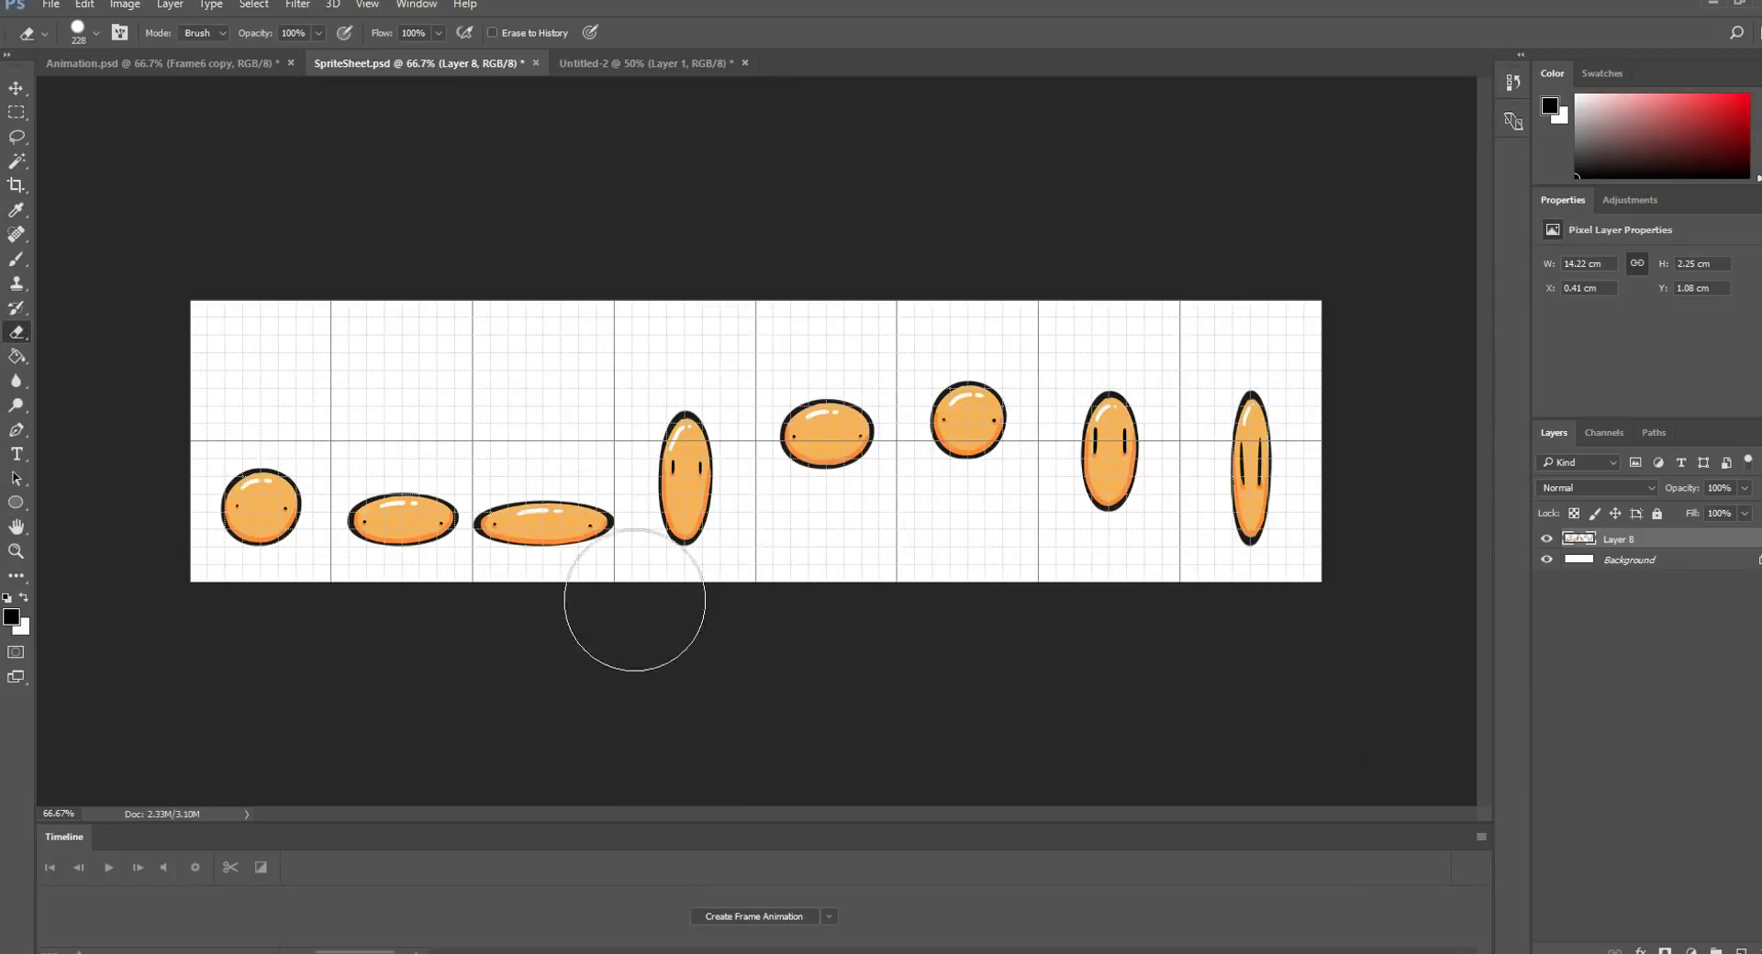
right_click(592, 534)
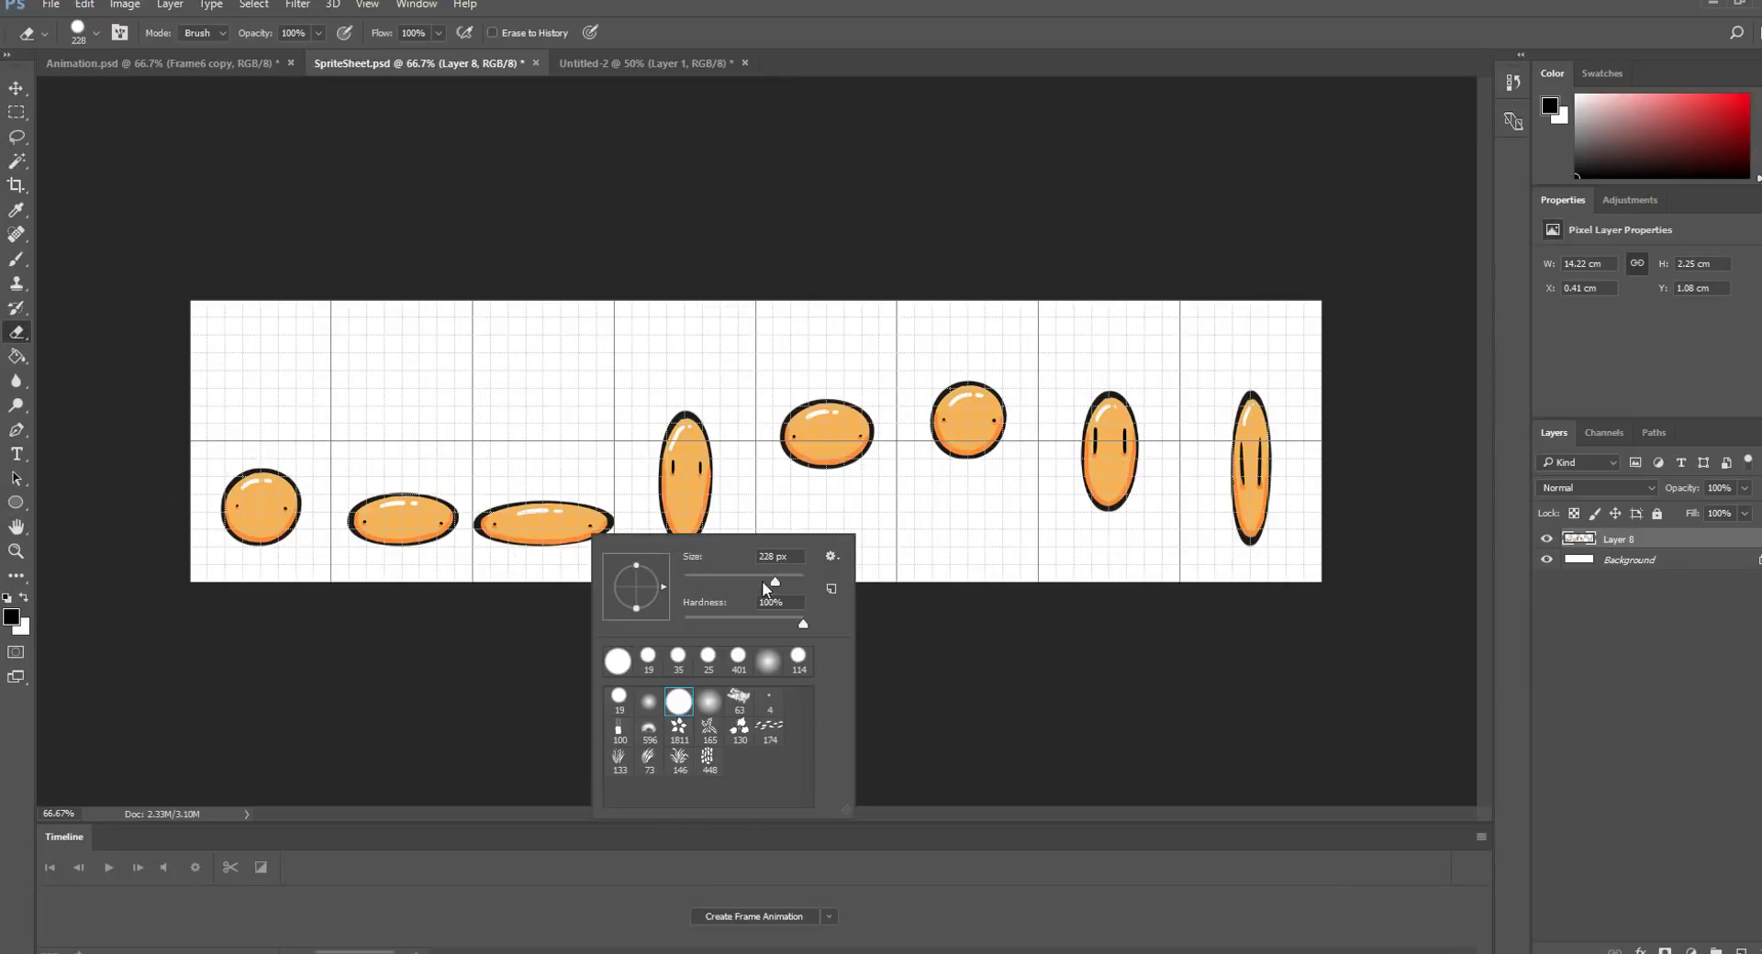
drag(751, 588, 693, 588)
key(Return)
Zoom the sprite sheet view out and back in to 50%
key(ctrl+minus)
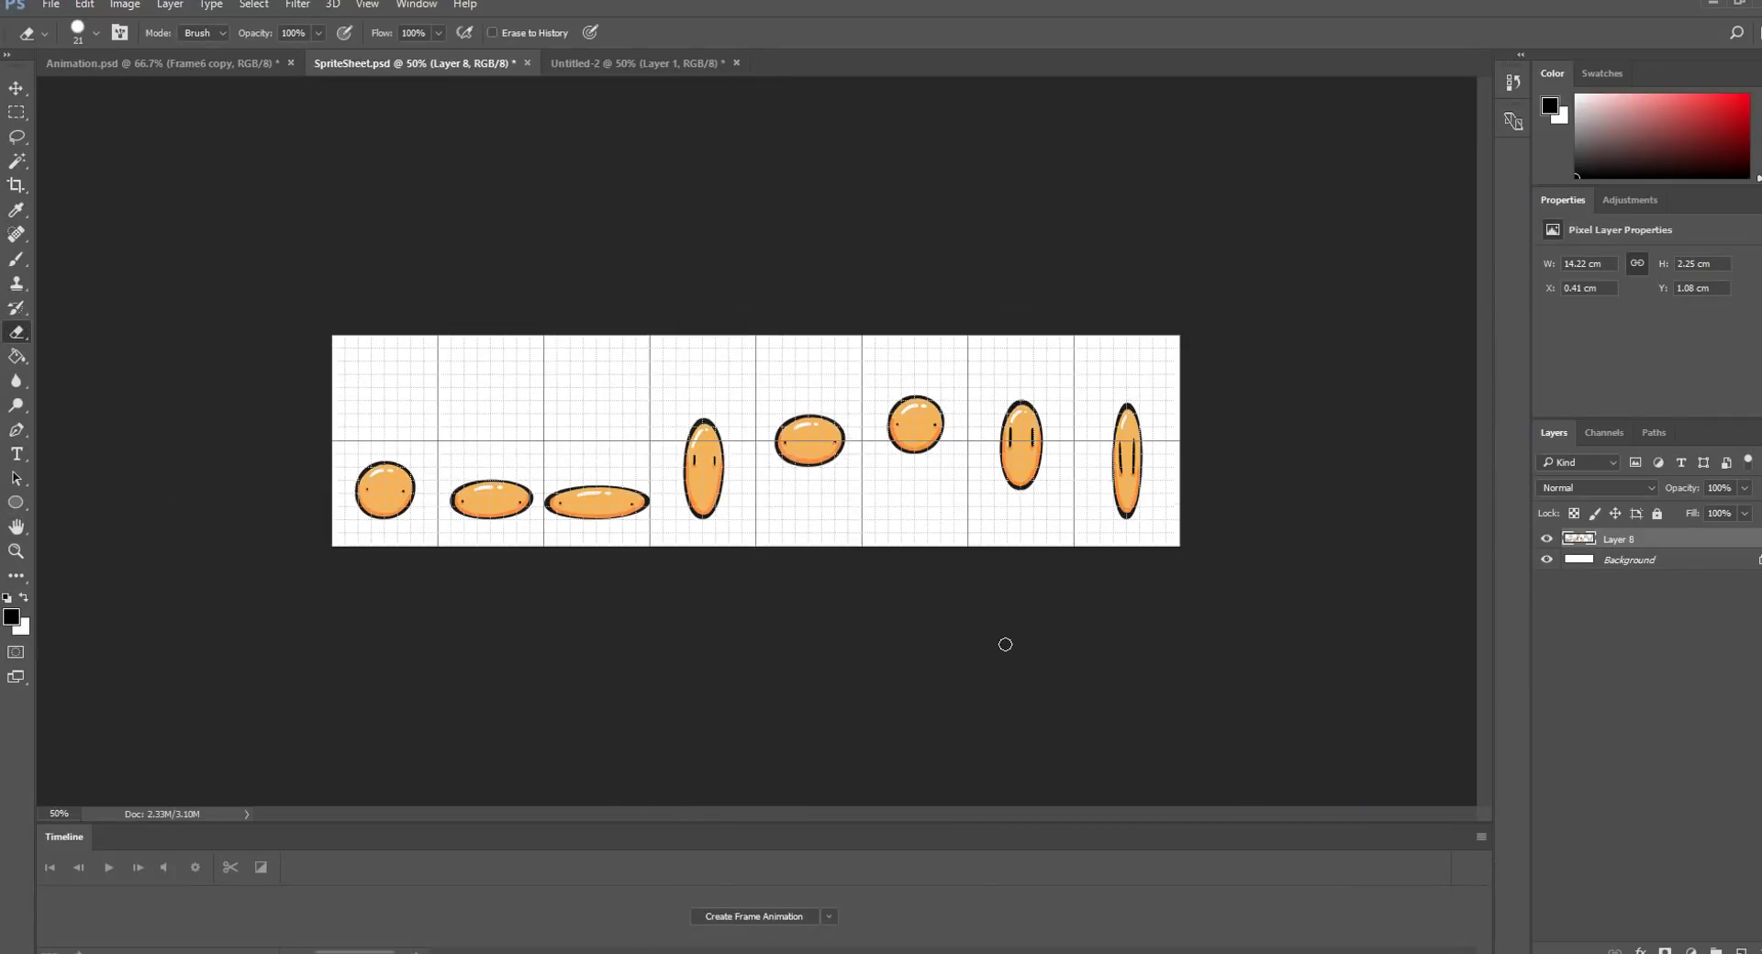
key(ctrl+minus)
key(ctrl+plus)
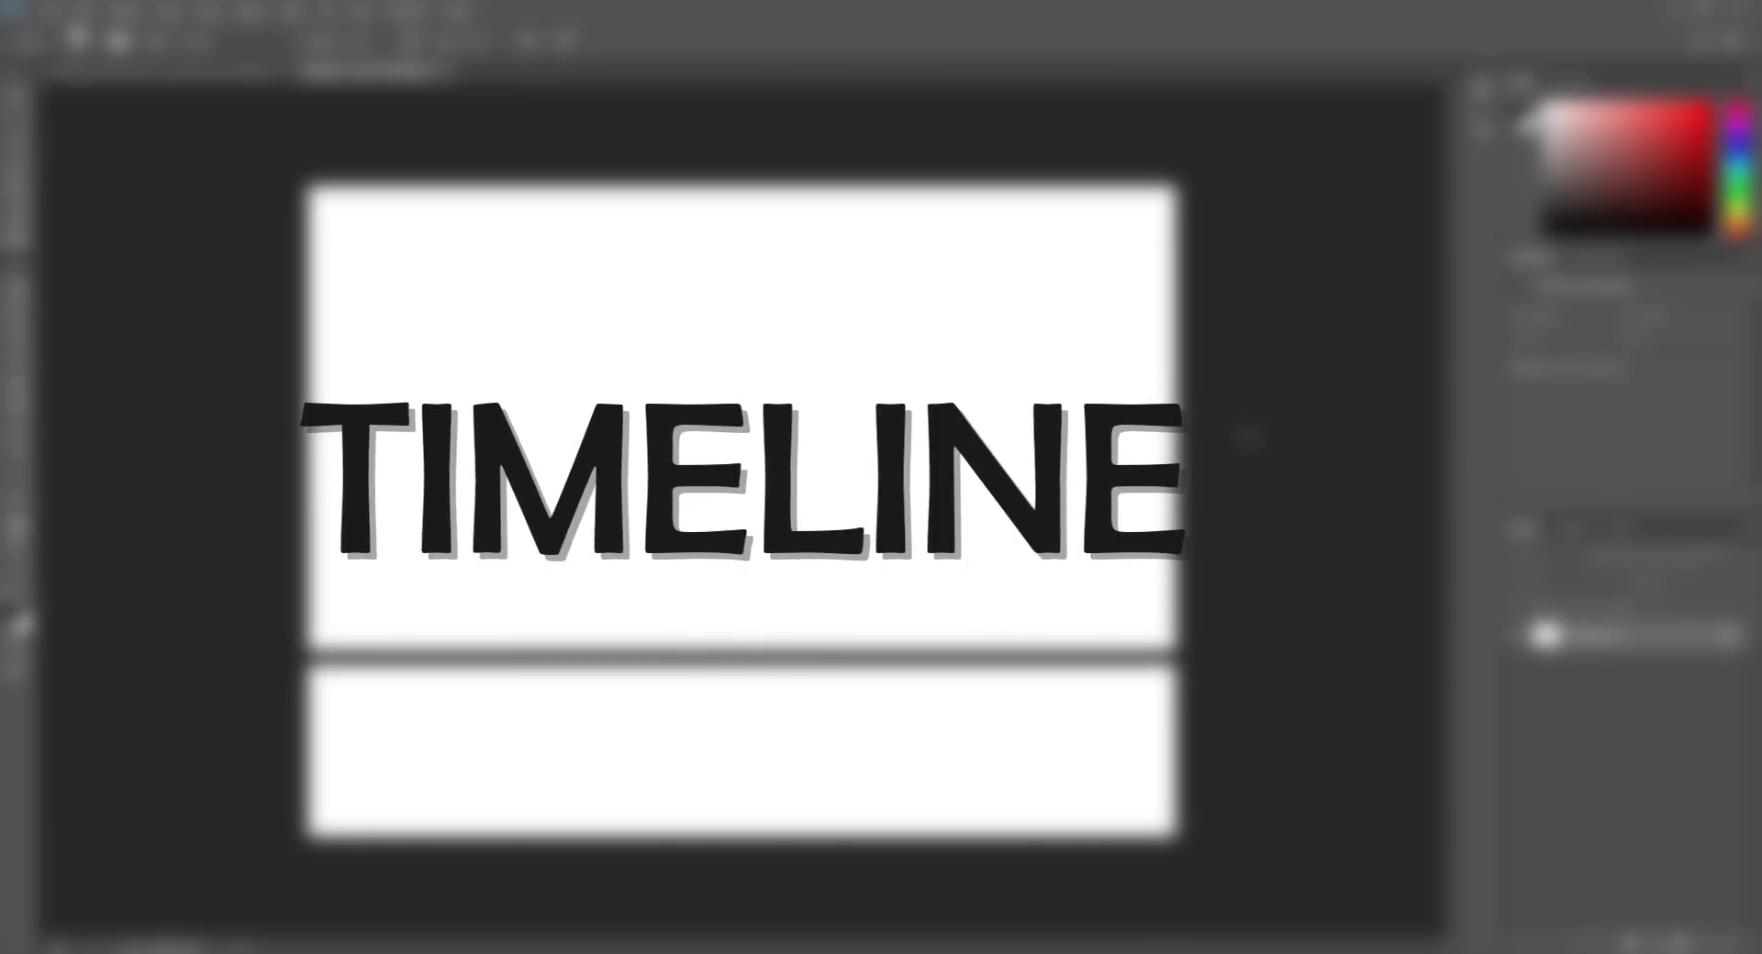
Show the Timeline panel from the Window menu and create a frame animation with frame 1
click(511, 16)
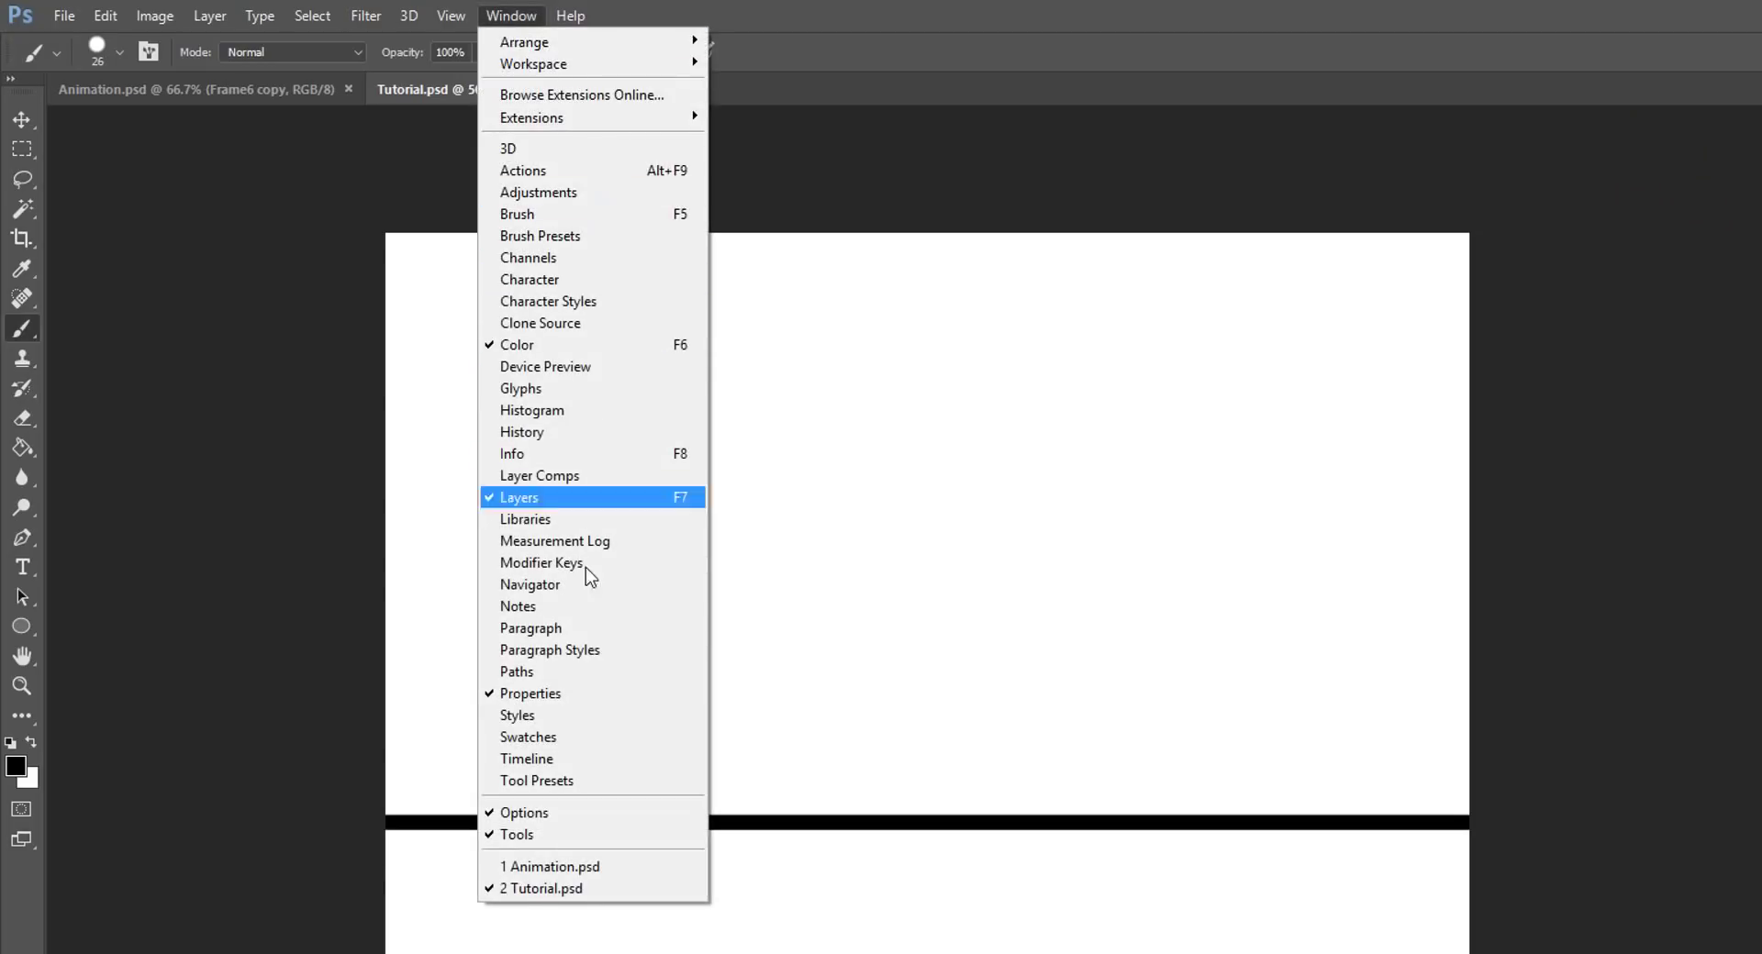
click(542, 760)
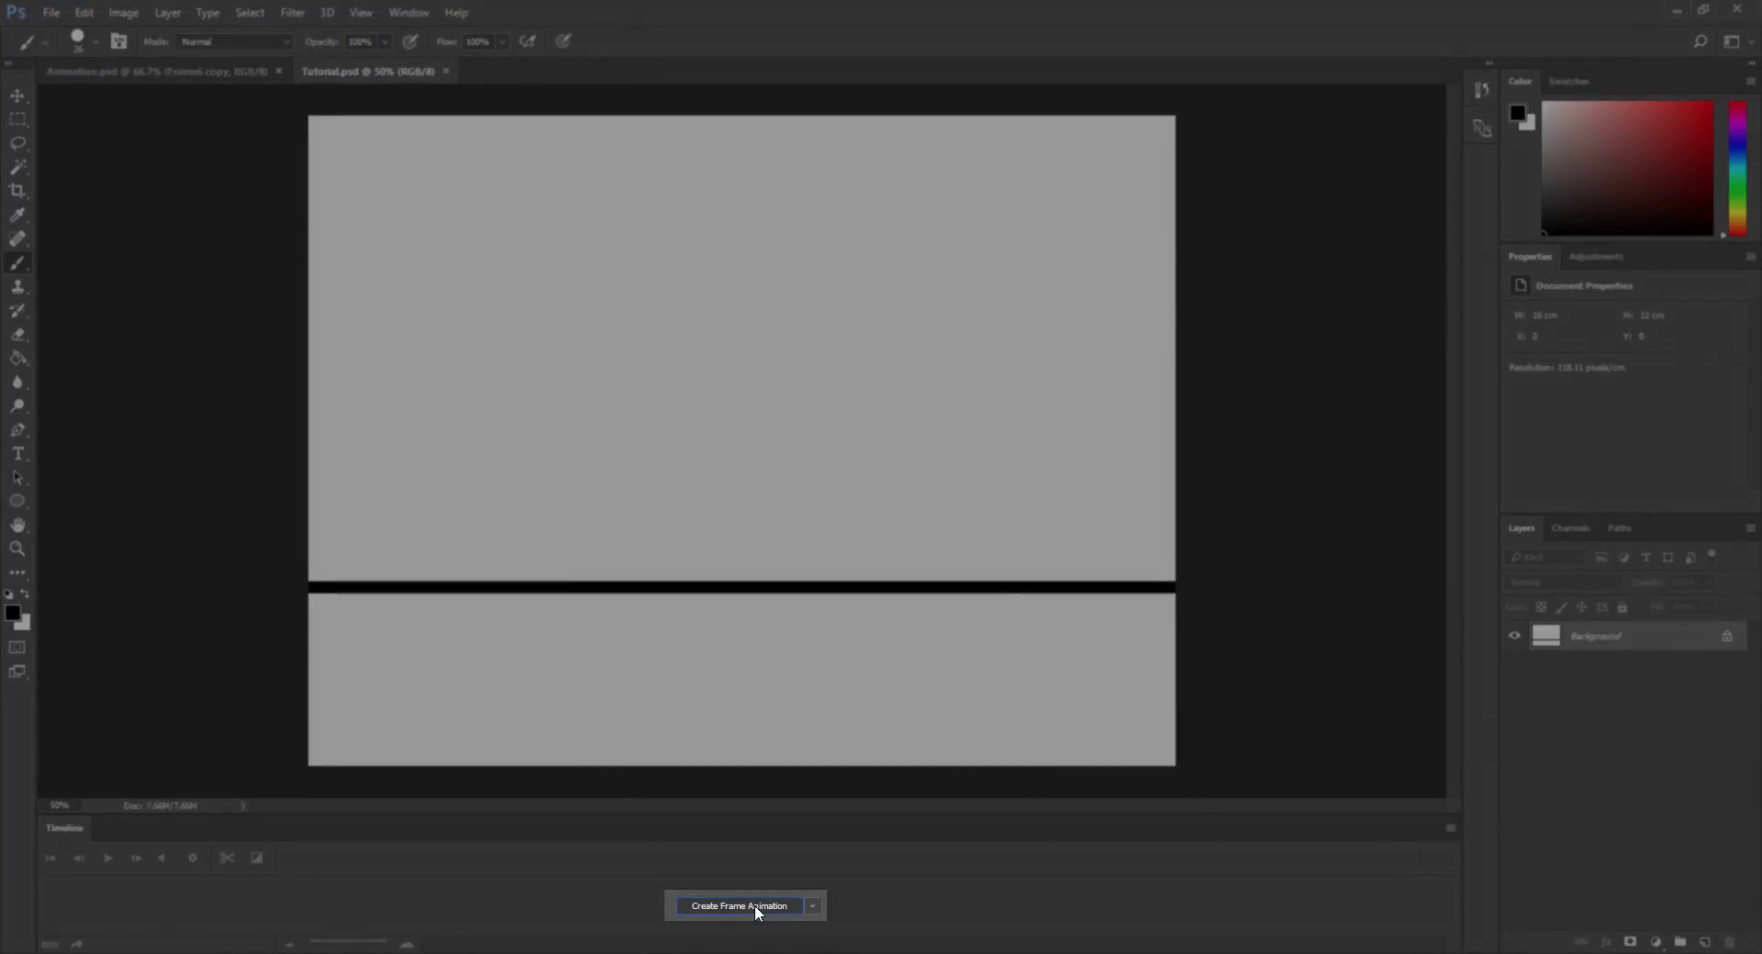
click(754, 905)
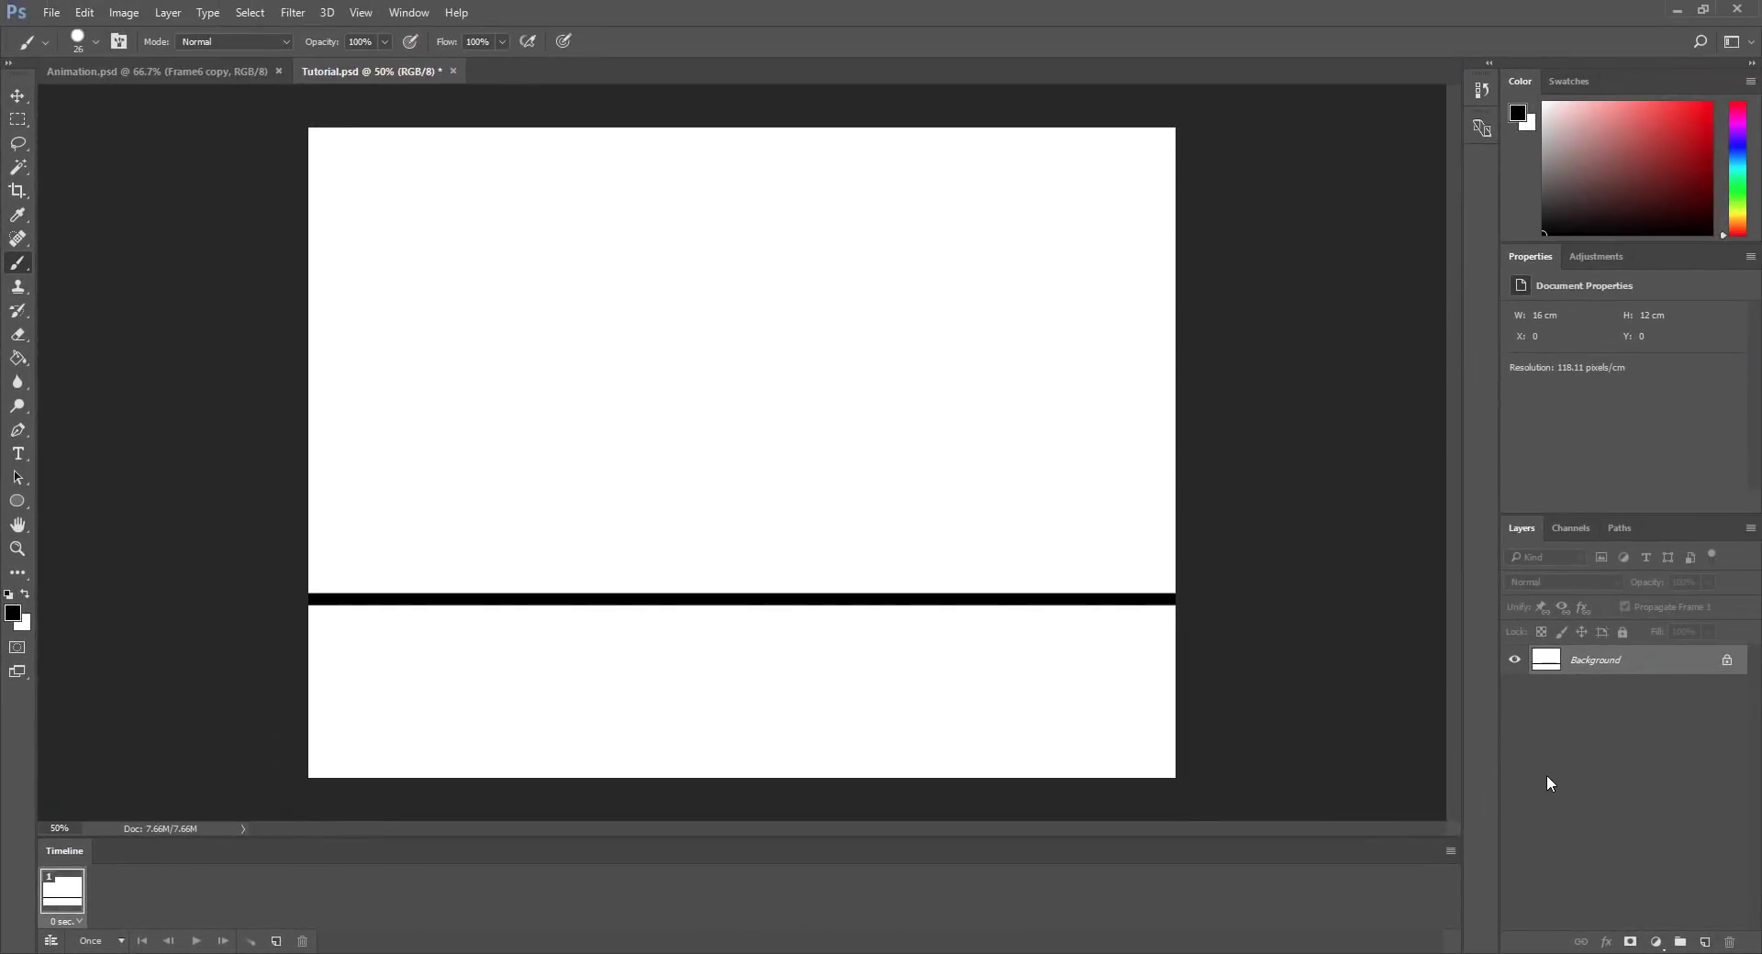
Add a new layer named Frame1 and tidy the ball circle's inner edge with the eraser
key(ctrl+shift+n)
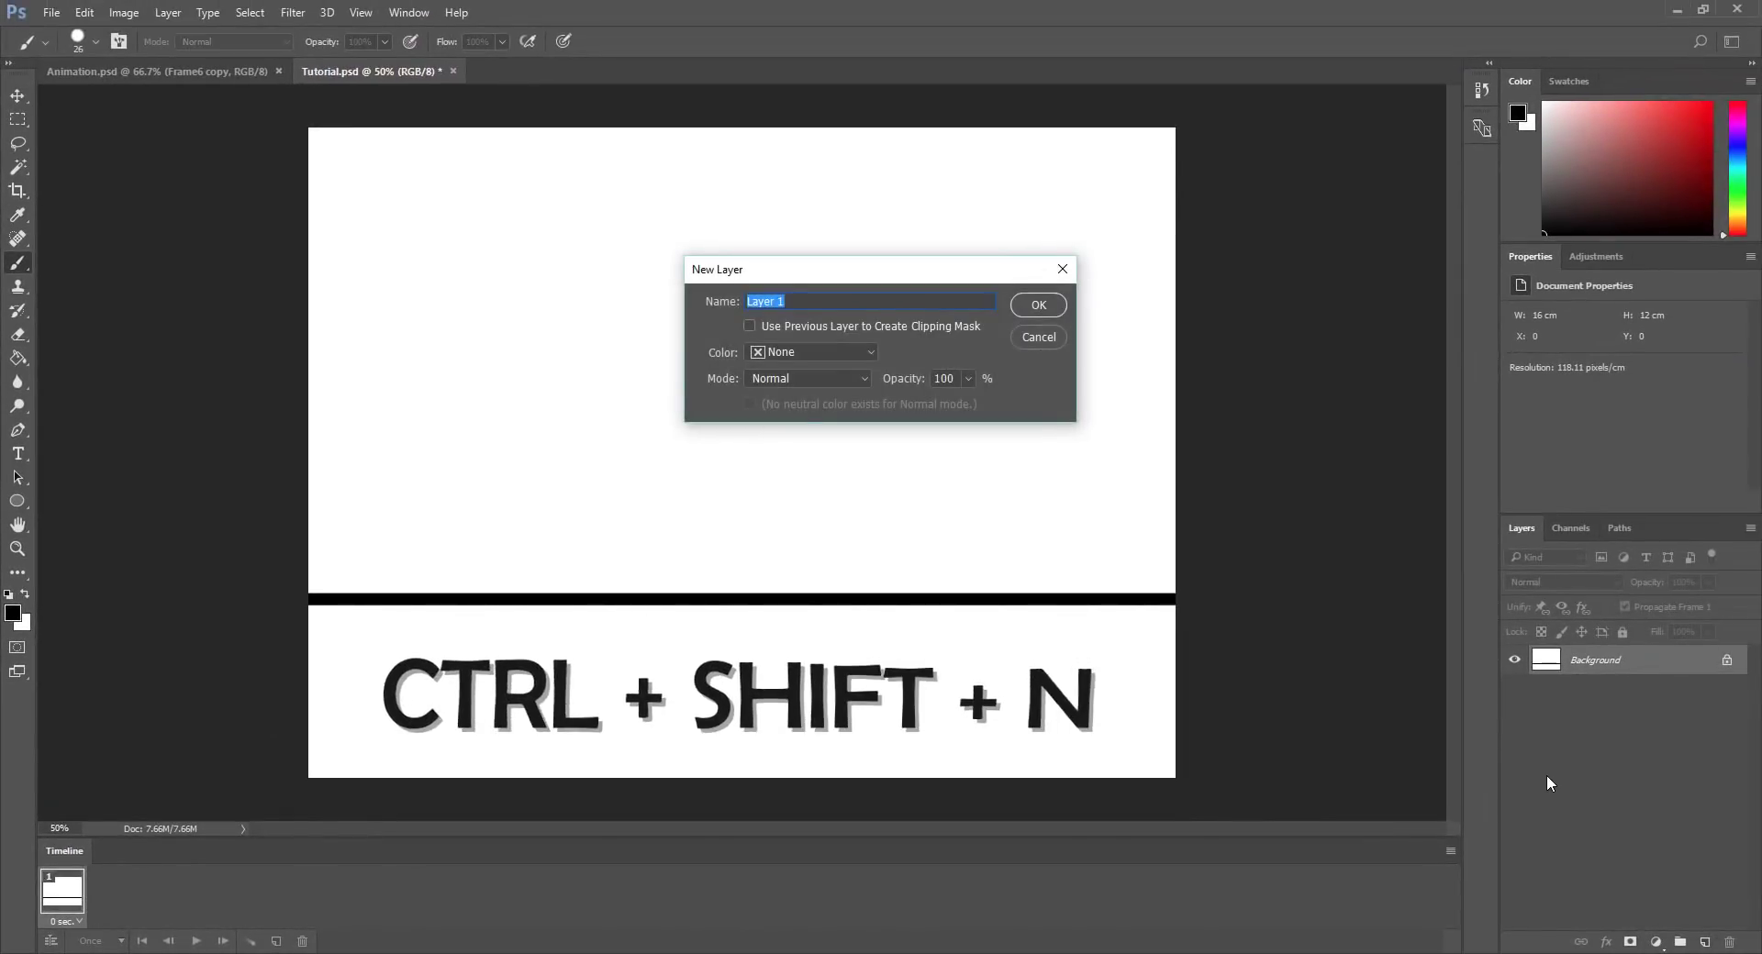
text(Frame1)
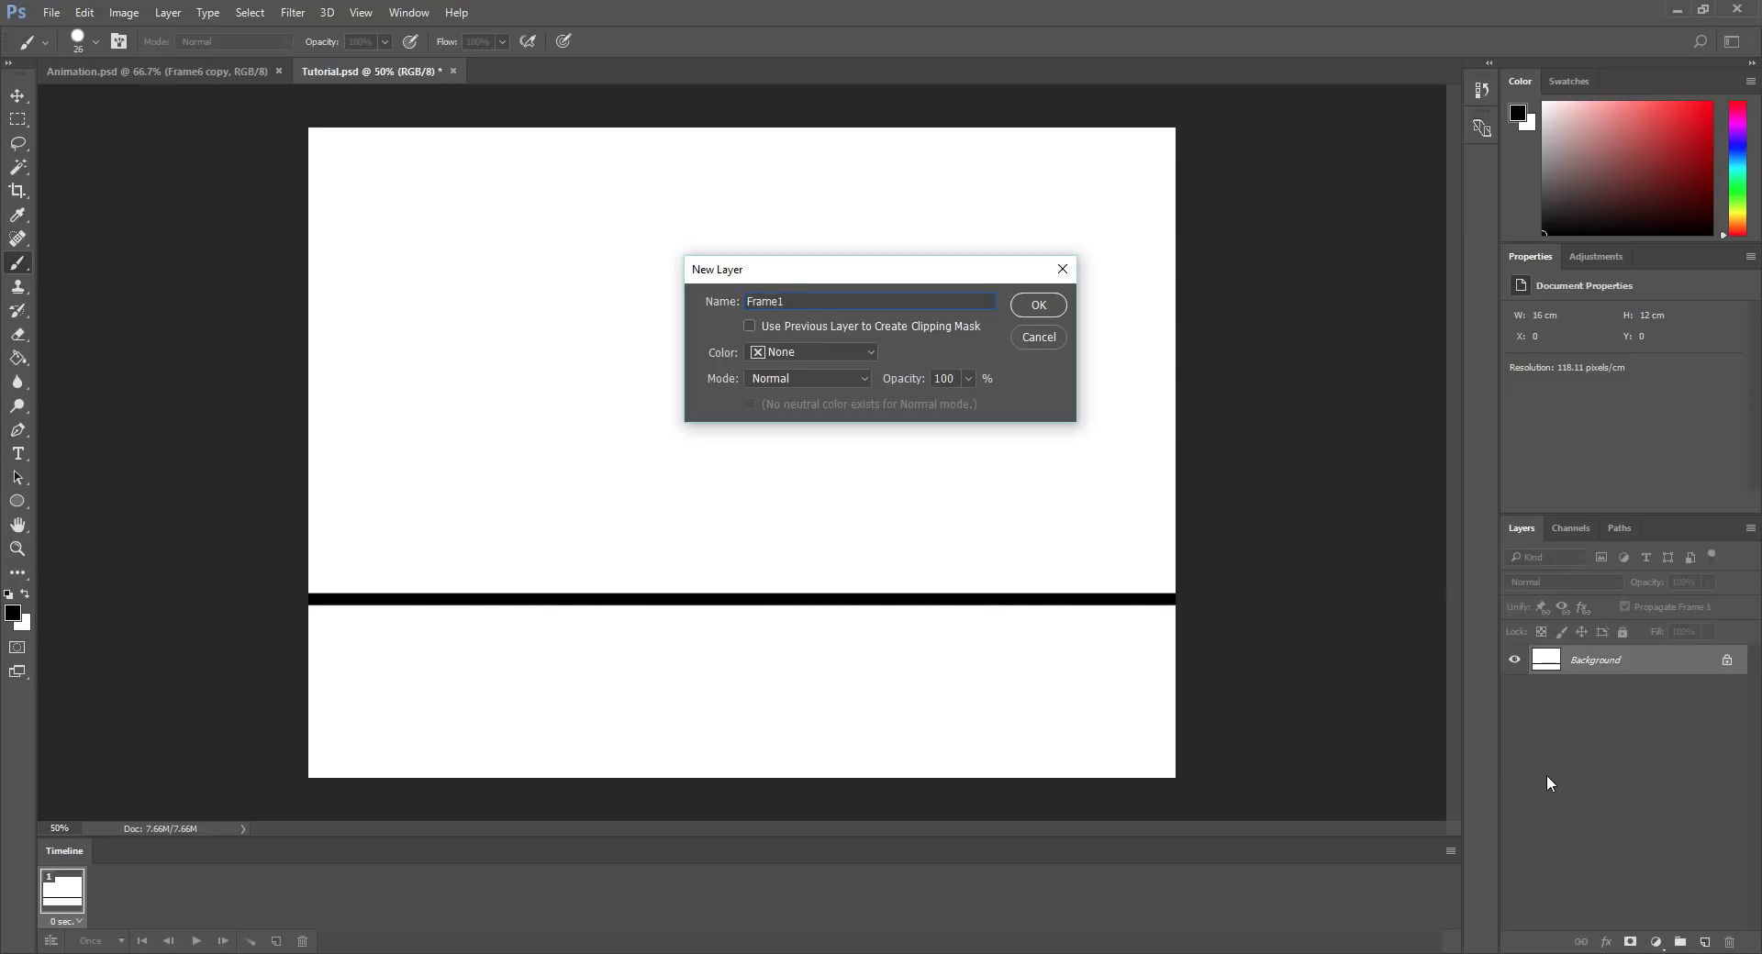
key(Return)
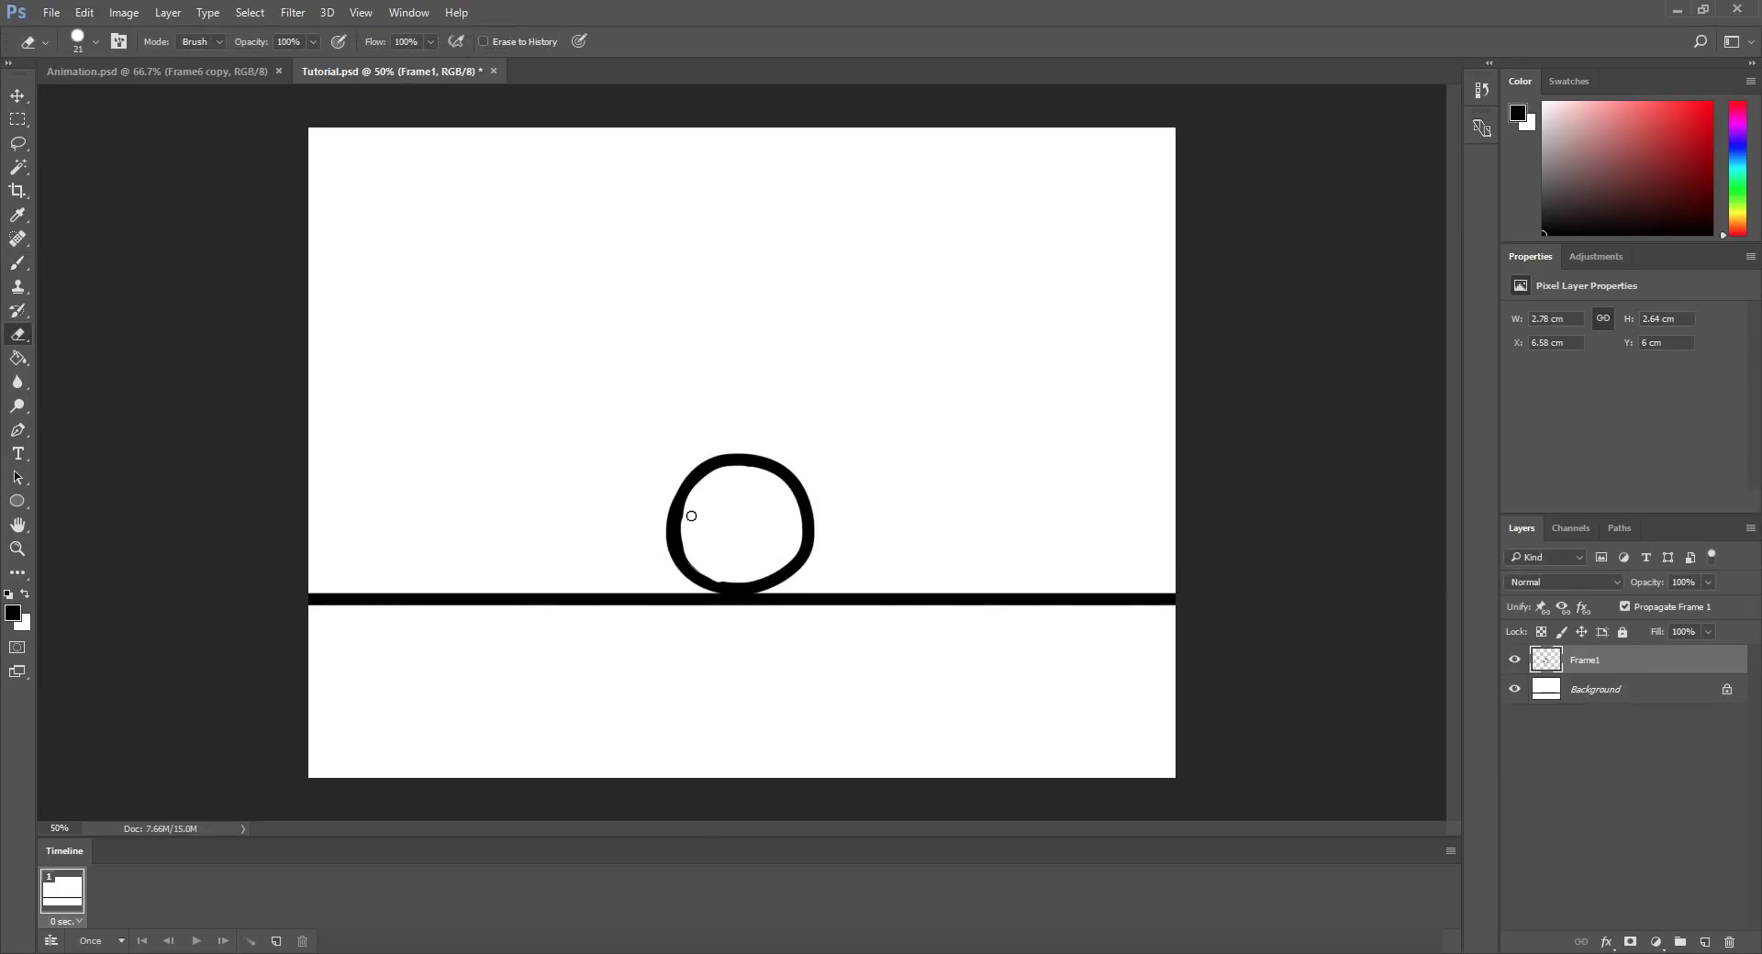
drag(691, 510, 690, 557)
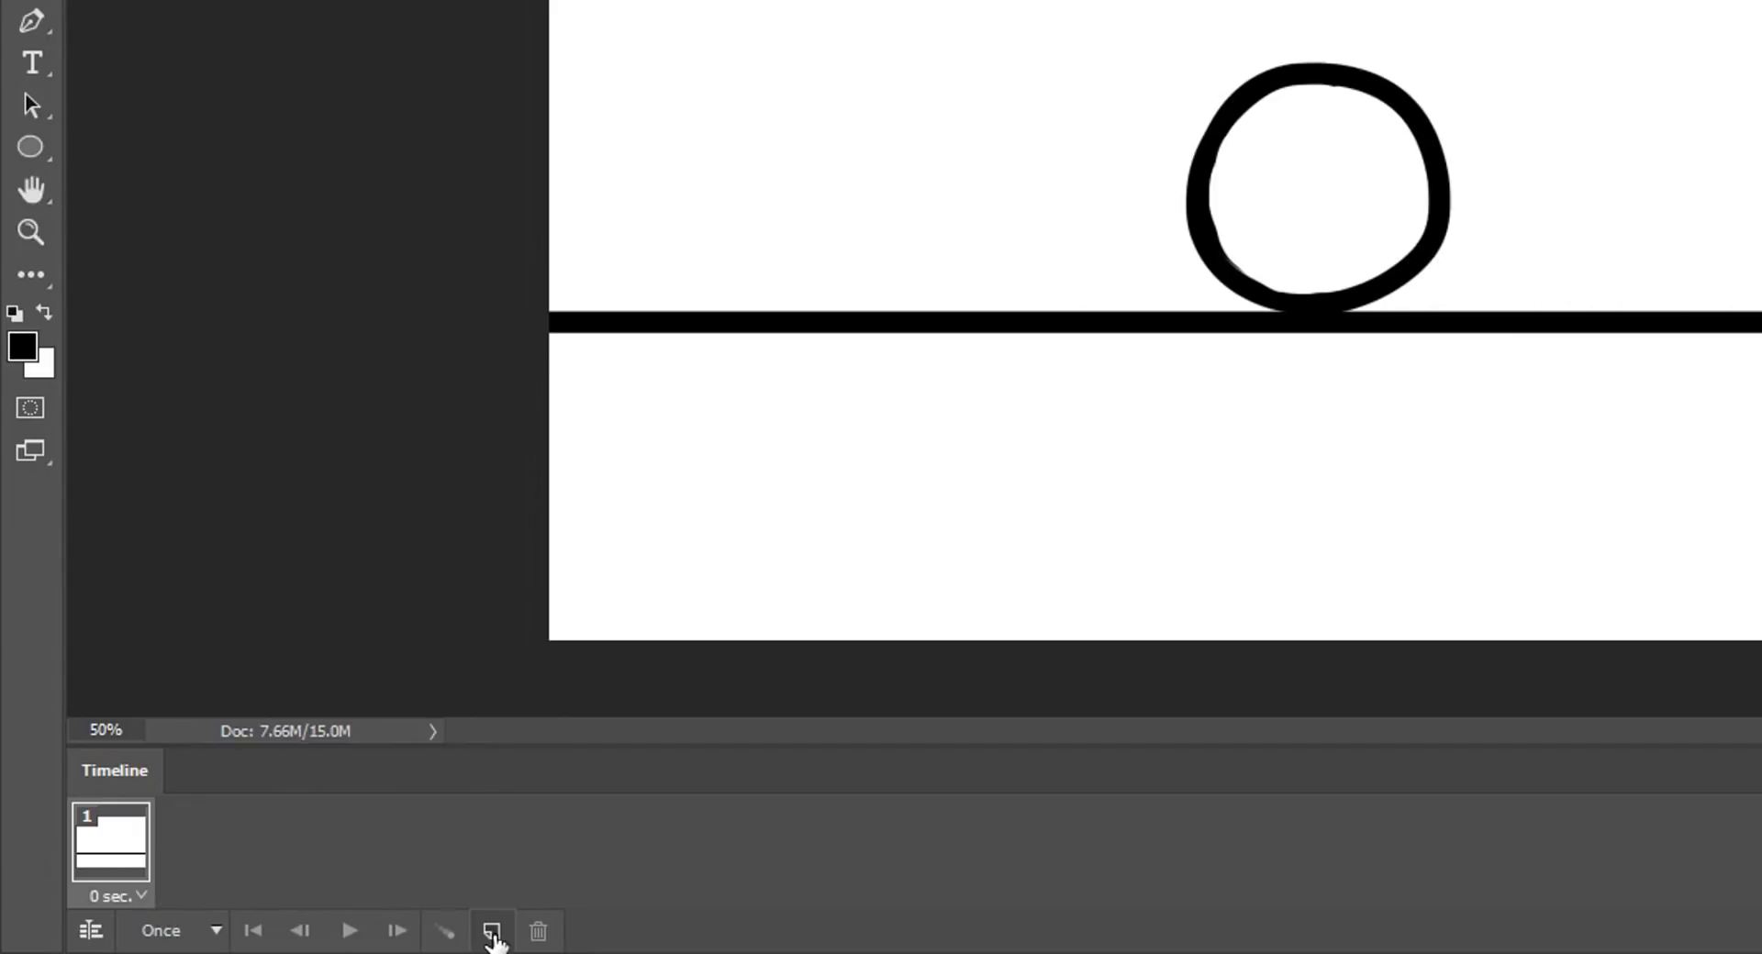
Duplicate the frame as frame 2 and hide the Frame1 ball layer in it
click(492, 932)
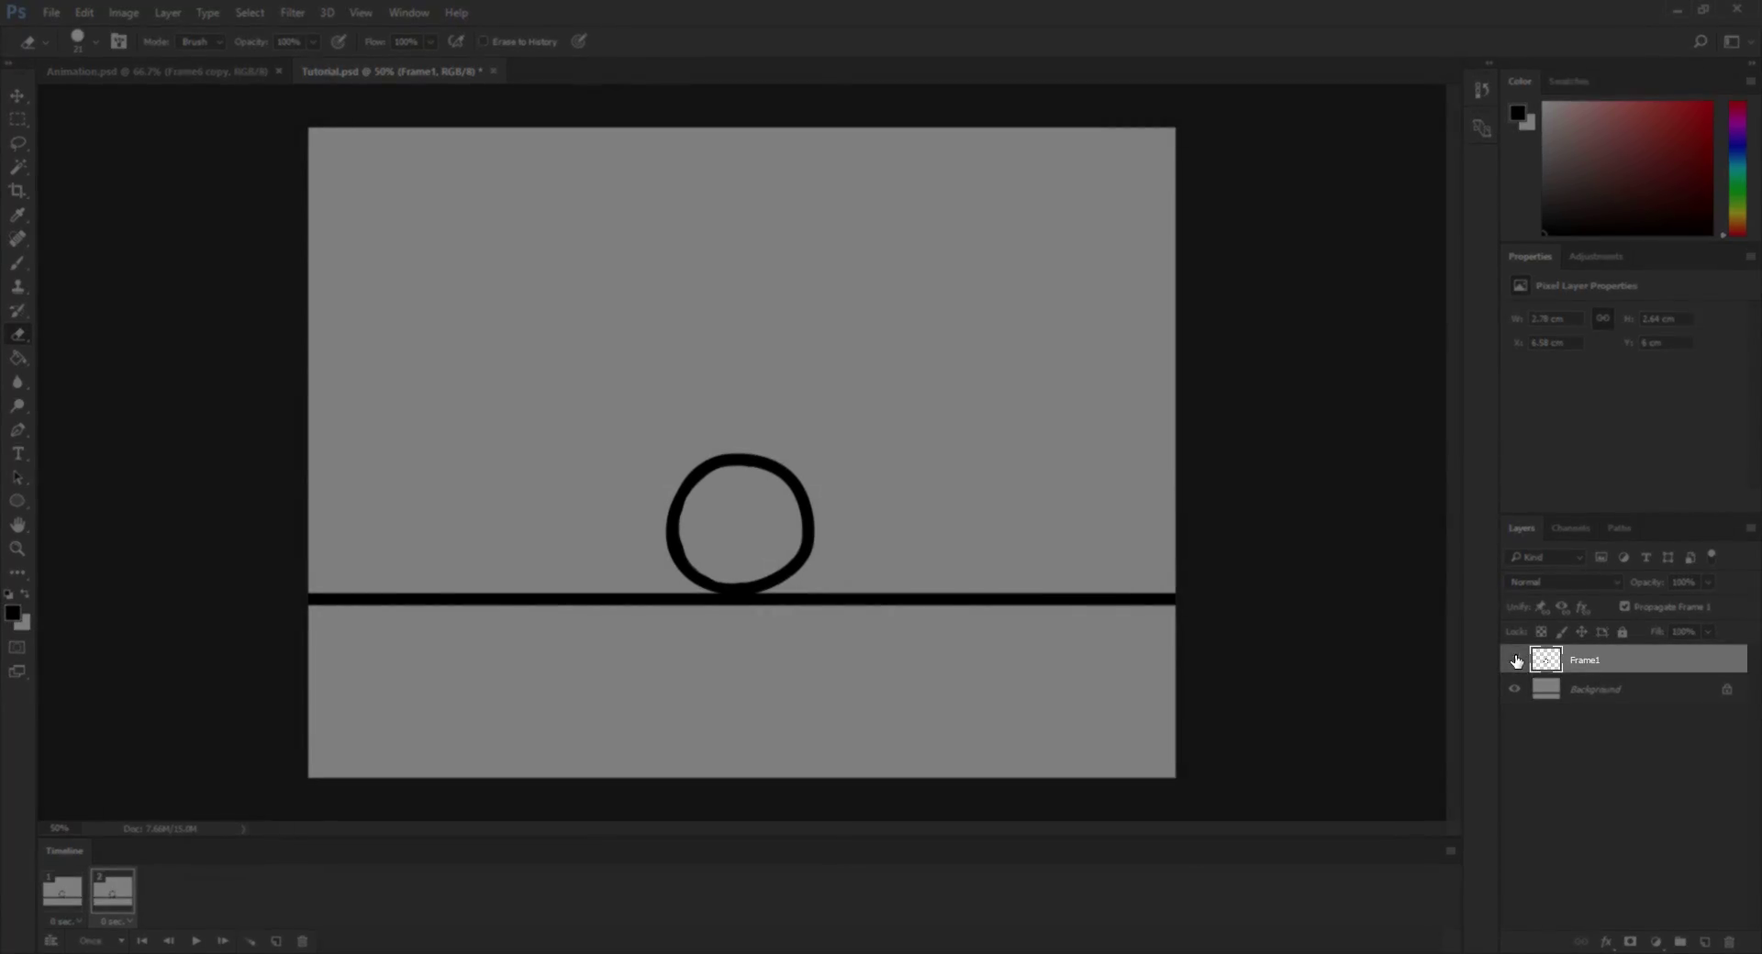
click(1516, 661)
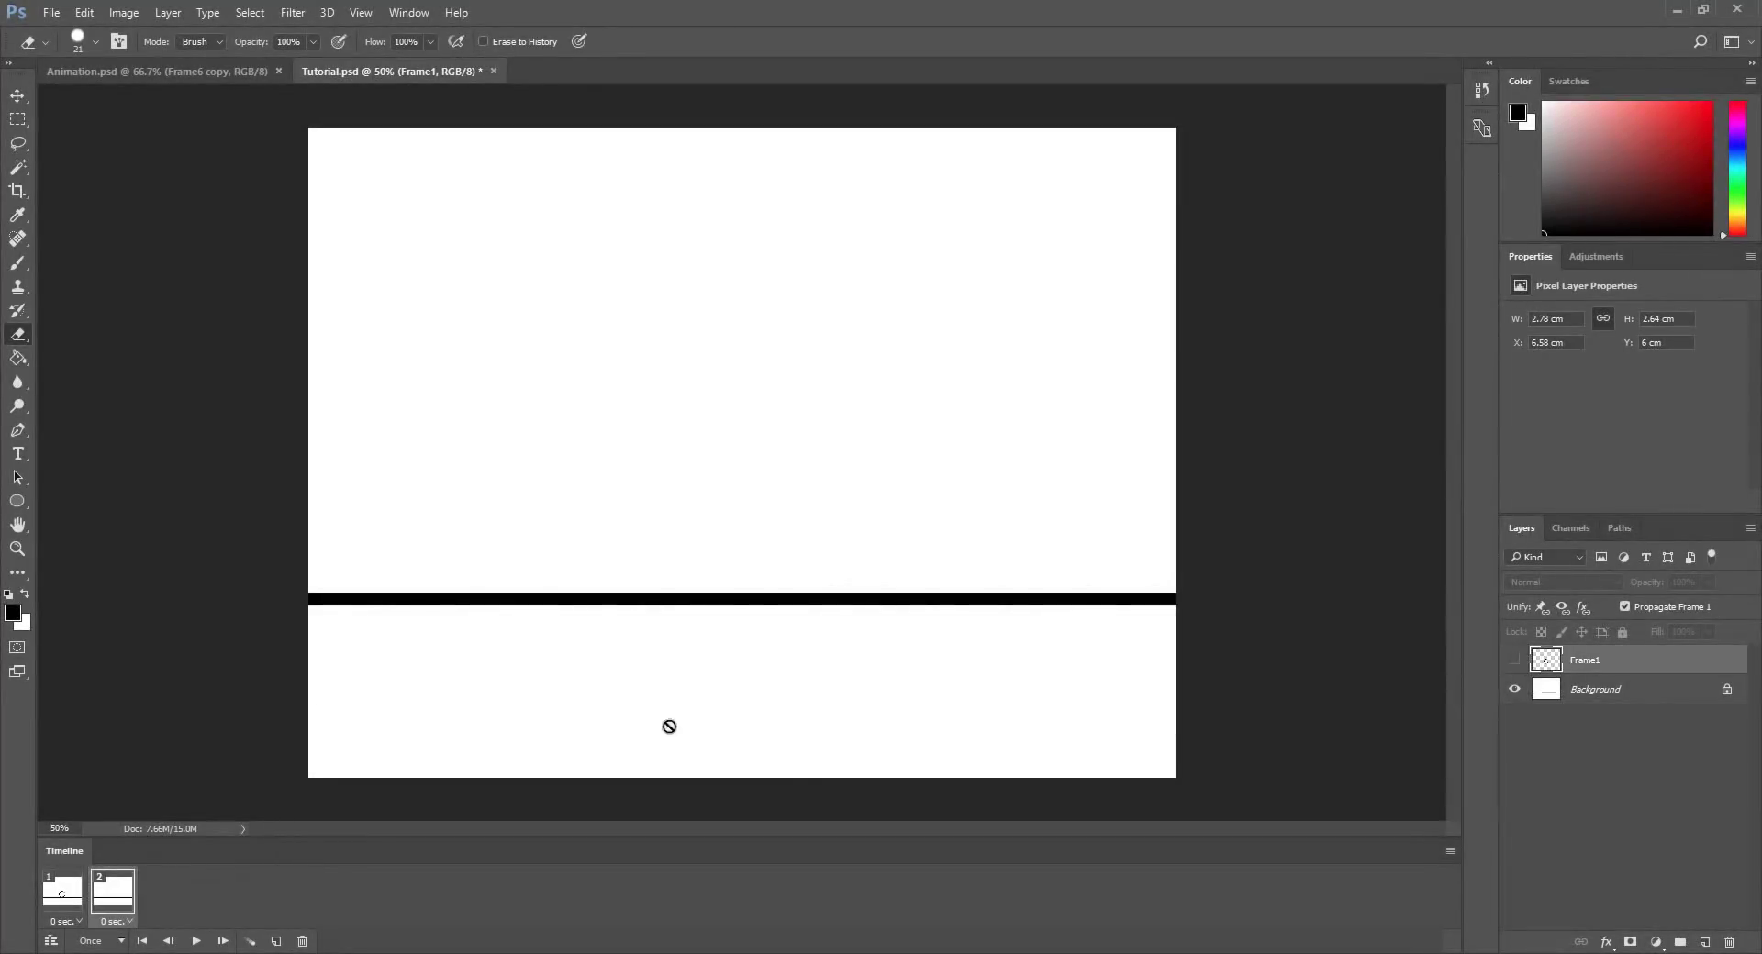
click(66, 895)
click(112, 890)
Flip repeatedly between frame 1 with the ball and frame 2 without it
click(64, 893)
click(111, 892)
click(77, 897)
click(110, 892)
click(64, 893)
click(112, 893)
click(64, 893)
click(110, 893)
click(64, 892)
click(110, 893)
click(64, 893)
Create a new layer named Frame2
key(ctrl+shift+n)
text(Frame2)
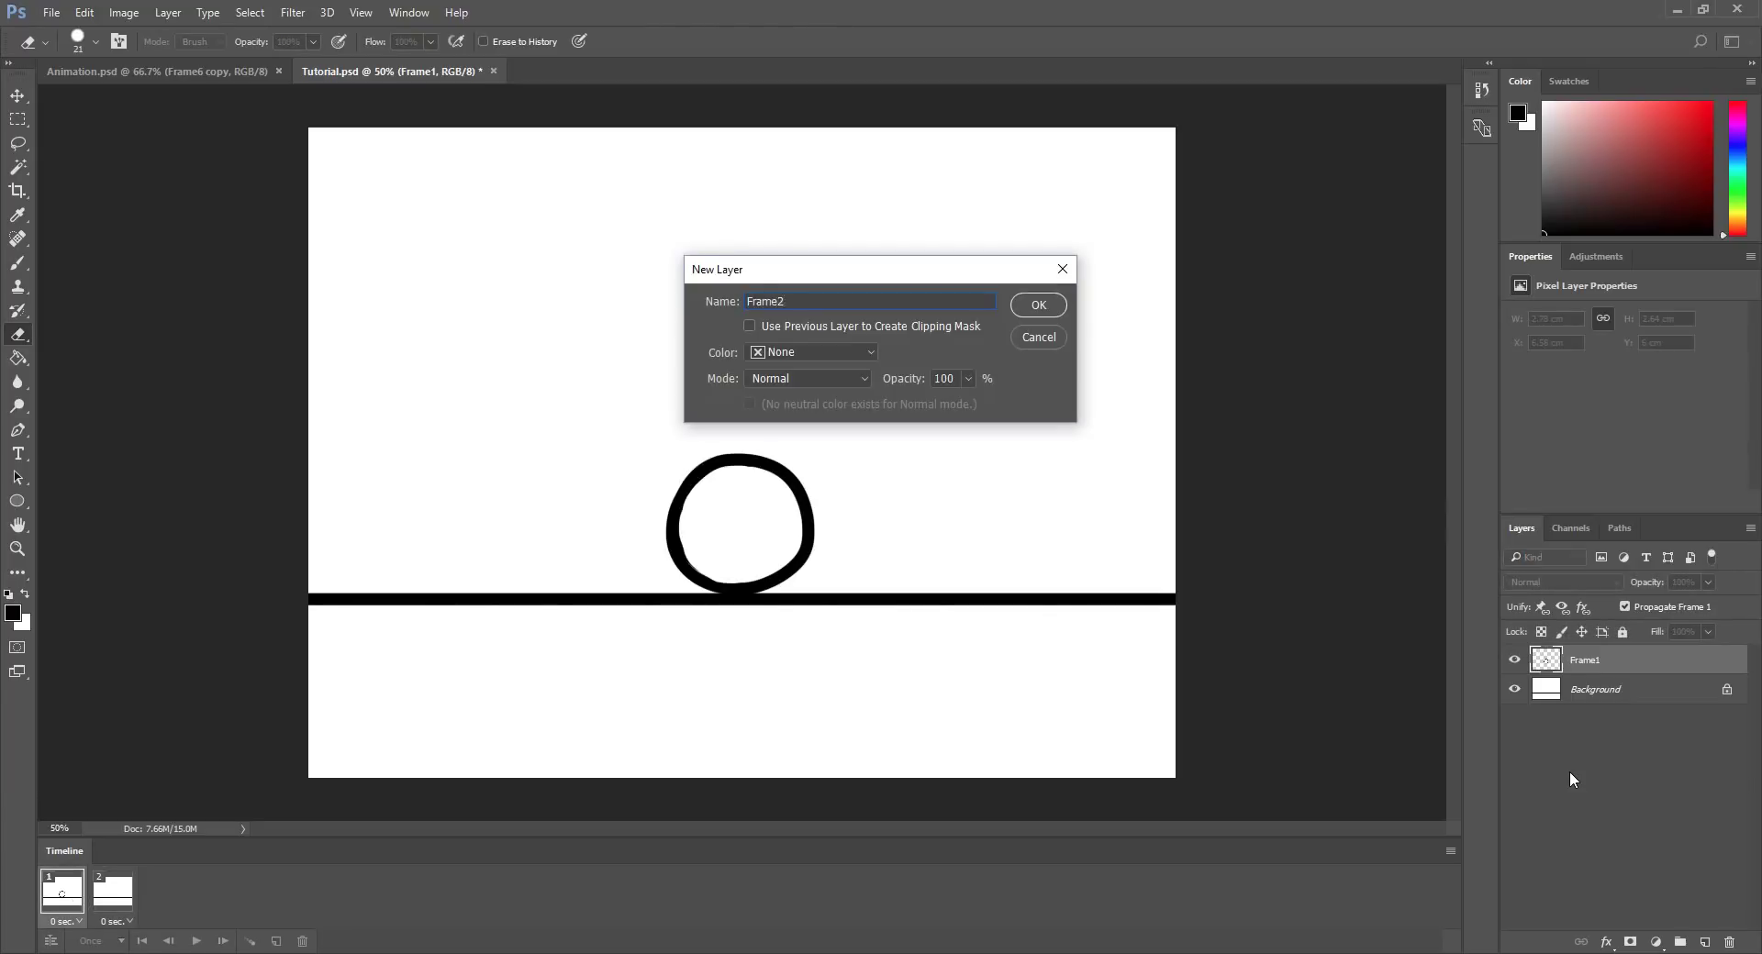
click(1035, 308)
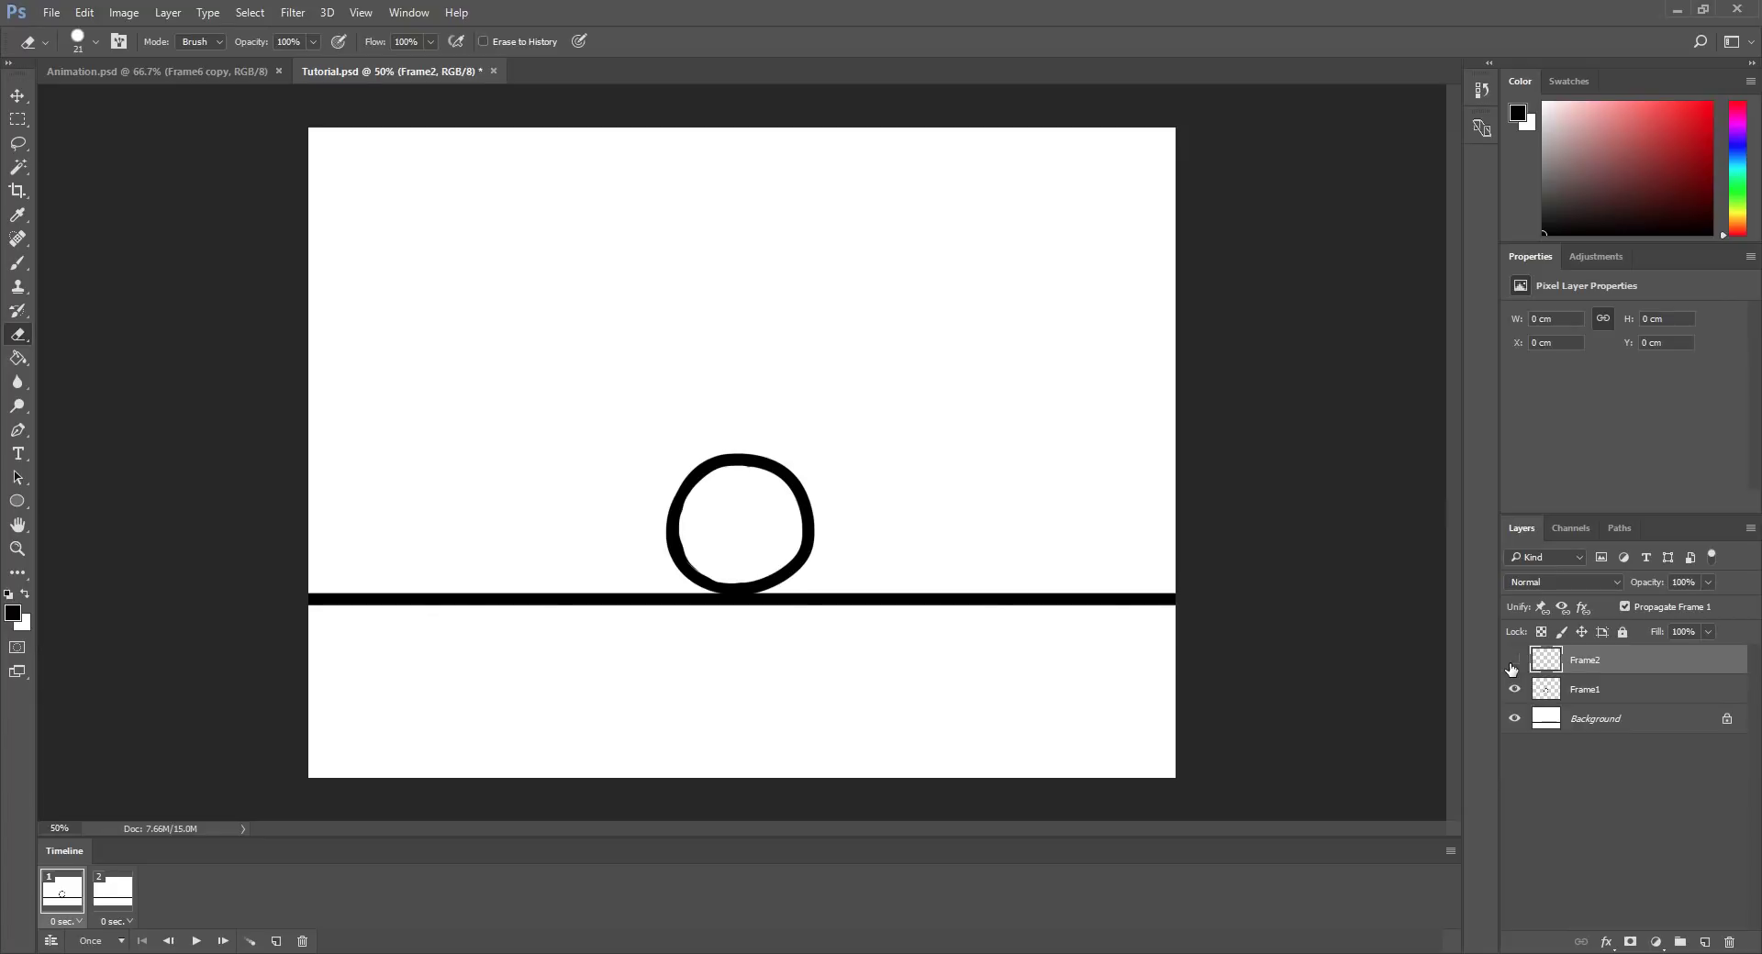
On frame 2, show the Frame2 layer and brush a squashed oval onto the ground line
click(114, 900)
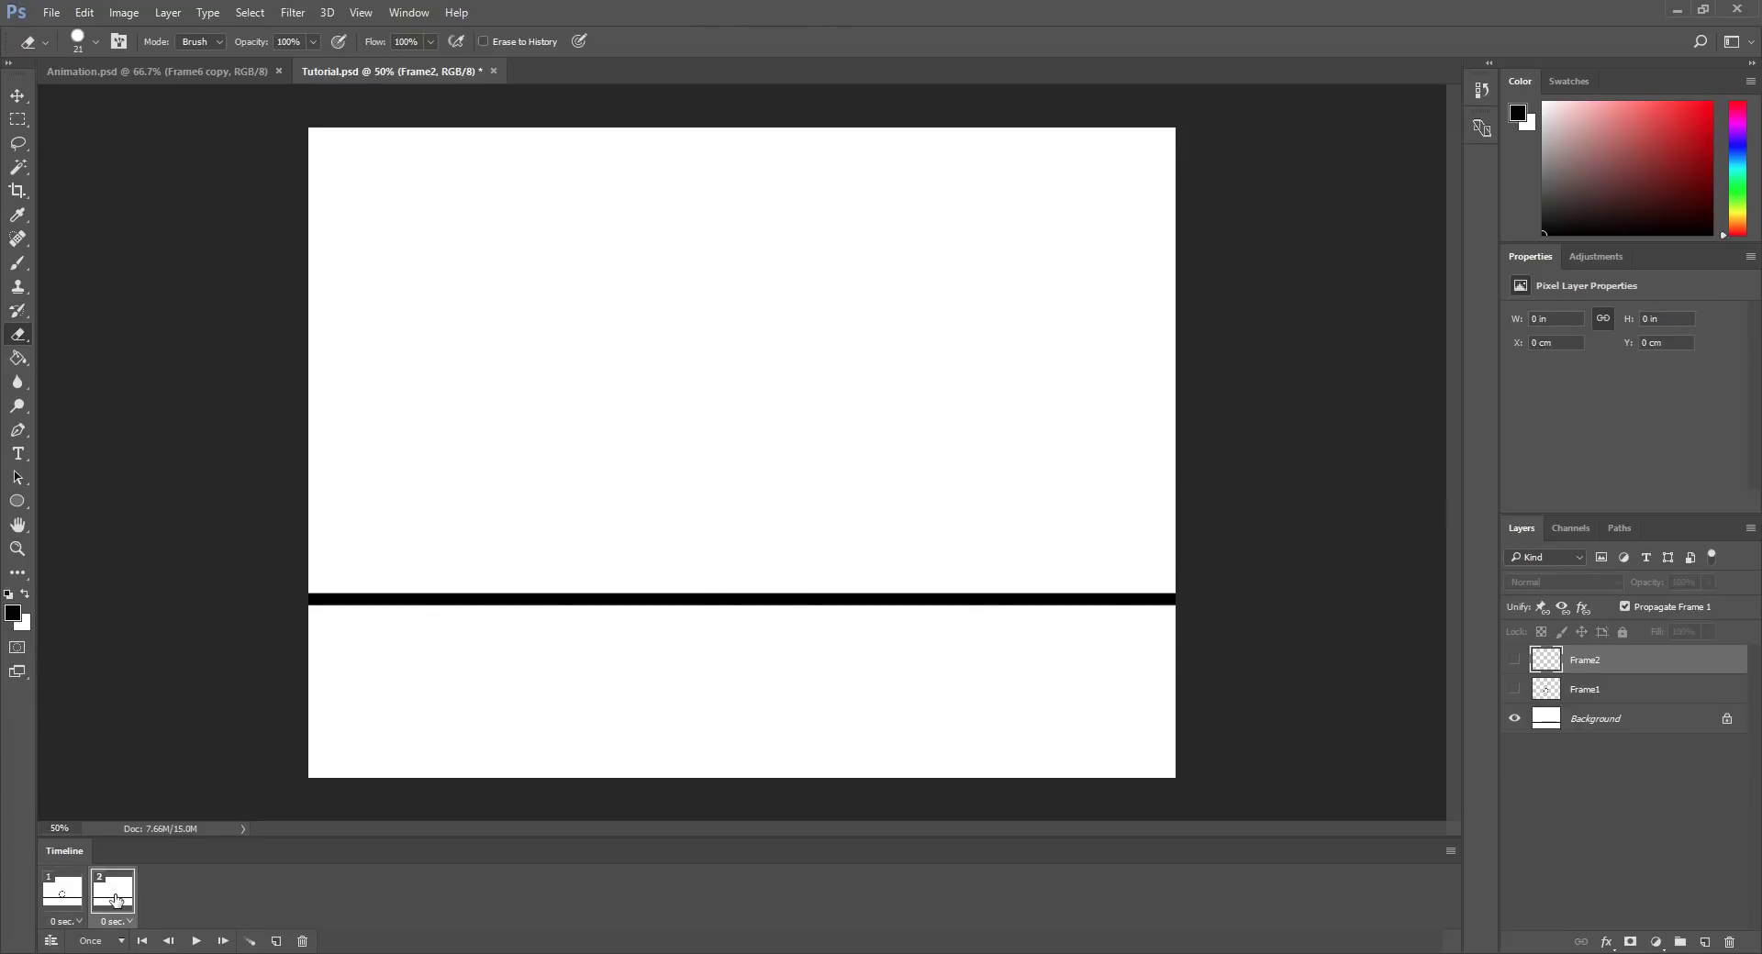
click(1514, 661)
key(b)
drag(696, 523, 661, 554)
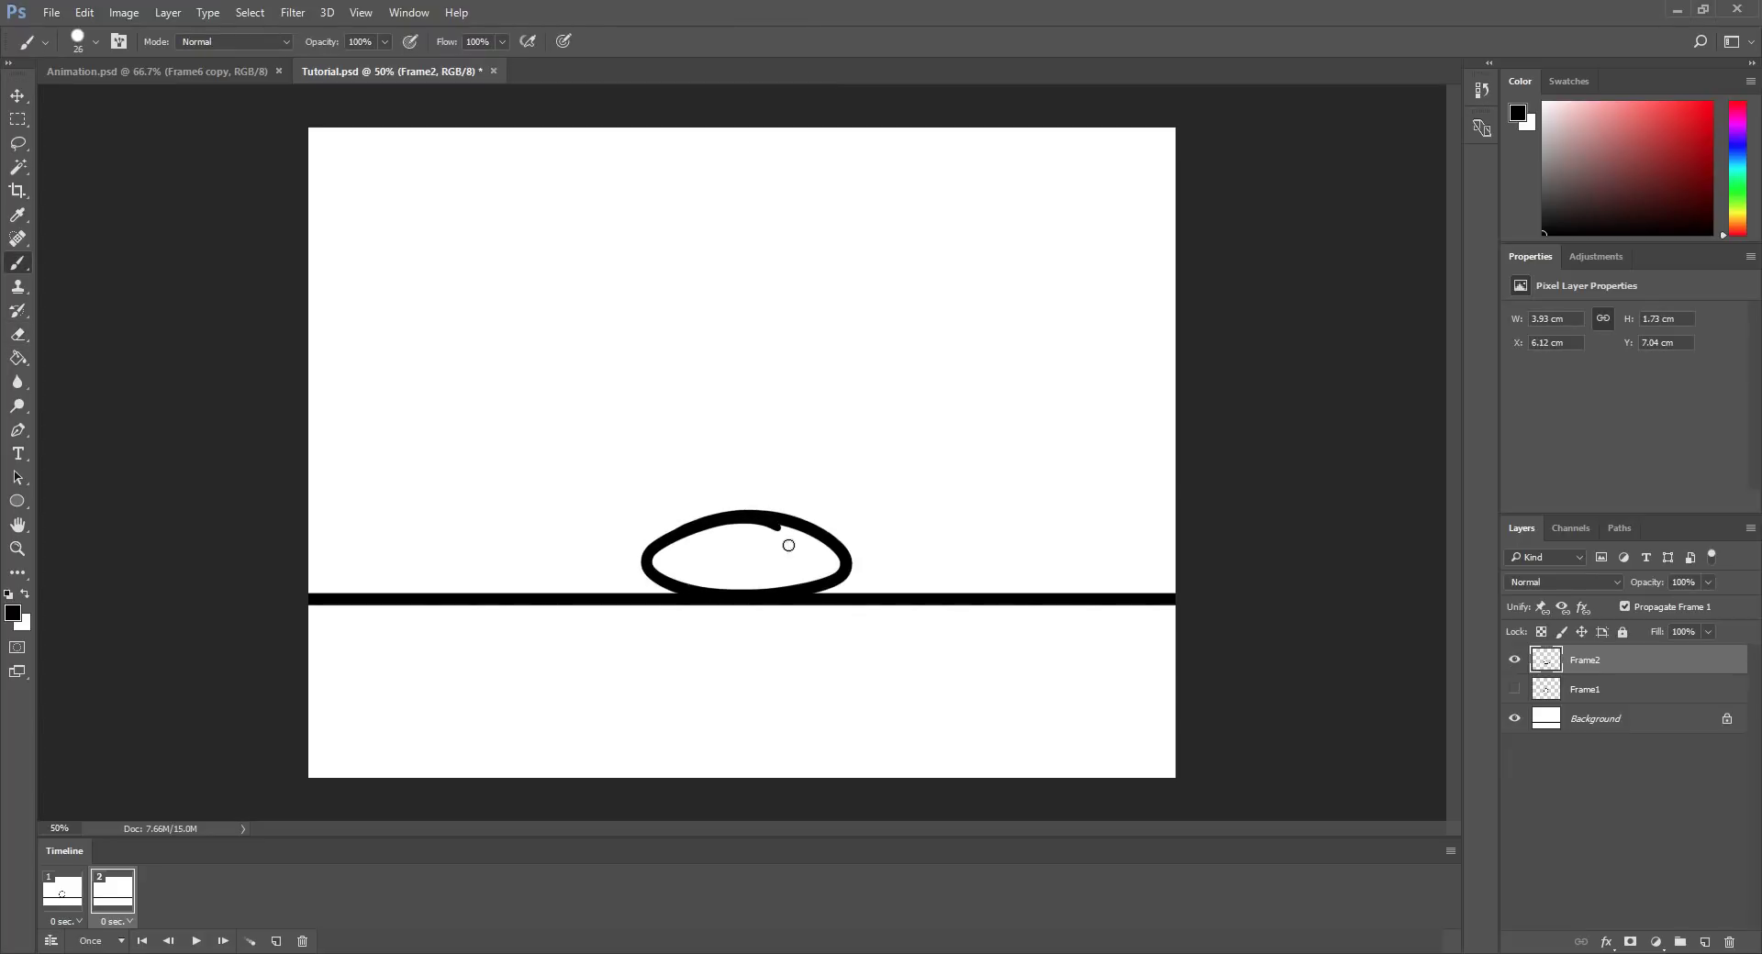
key(e)
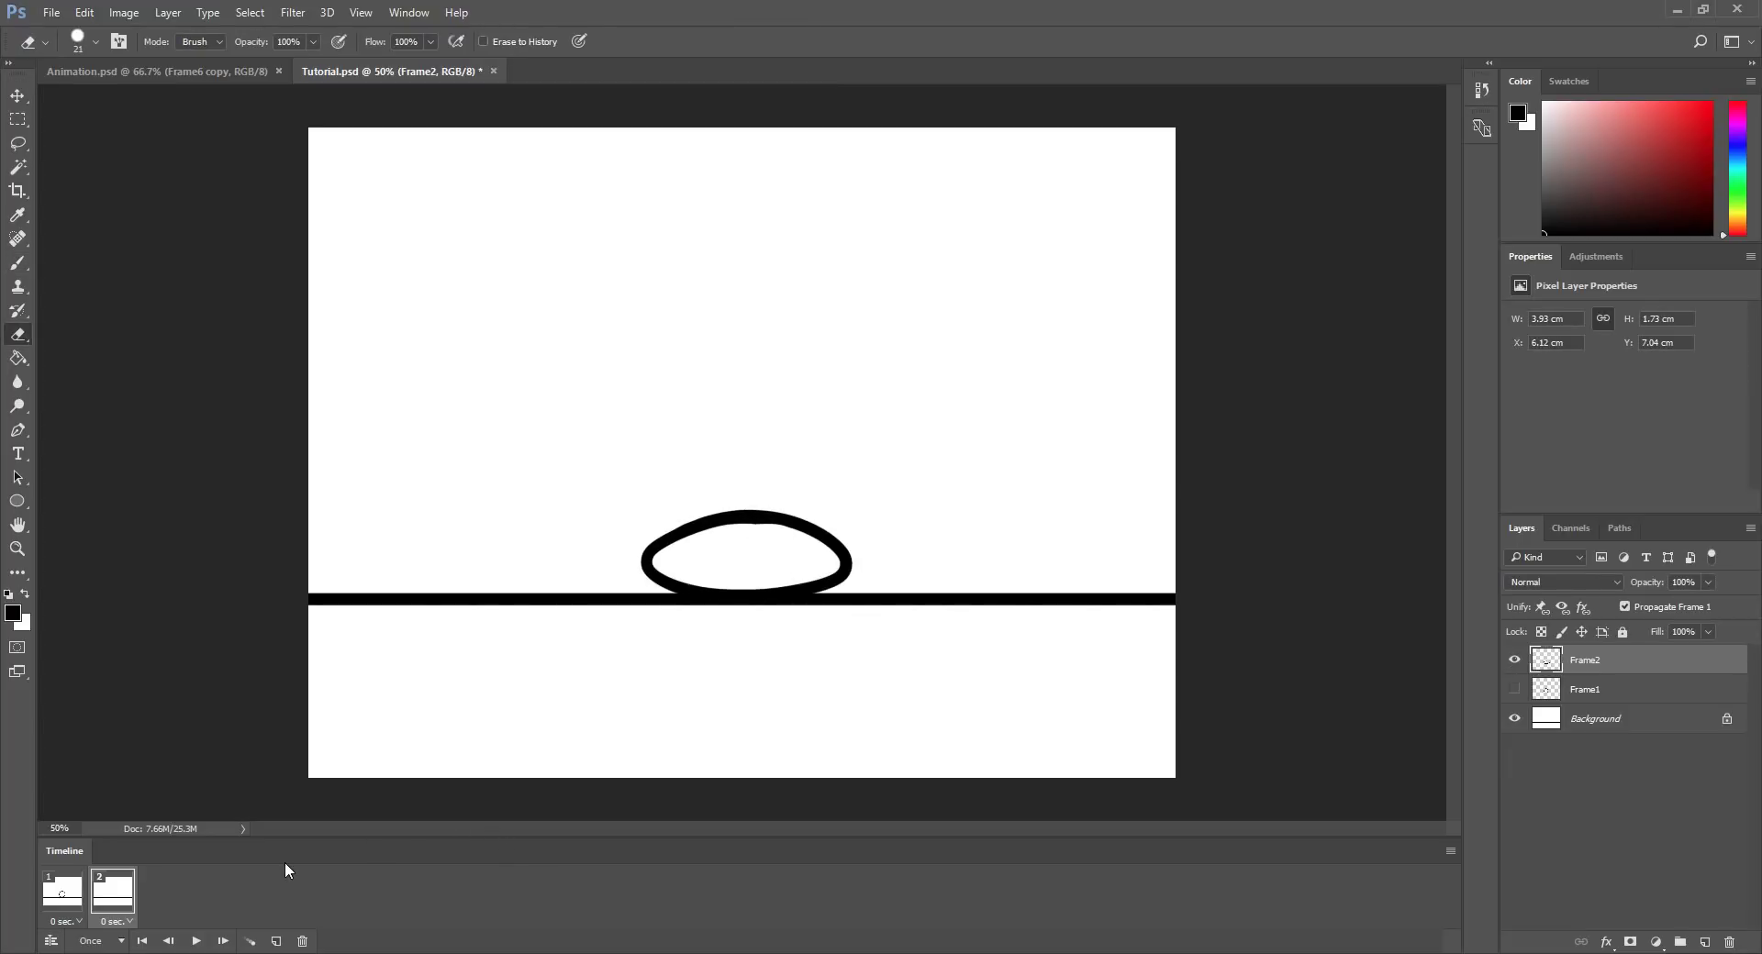
Compare frames, then show the Frame1 layer faded to 24% opacity for onion-skinning
click(69, 895)
click(113, 891)
click(75, 895)
click(106, 896)
click(1514, 689)
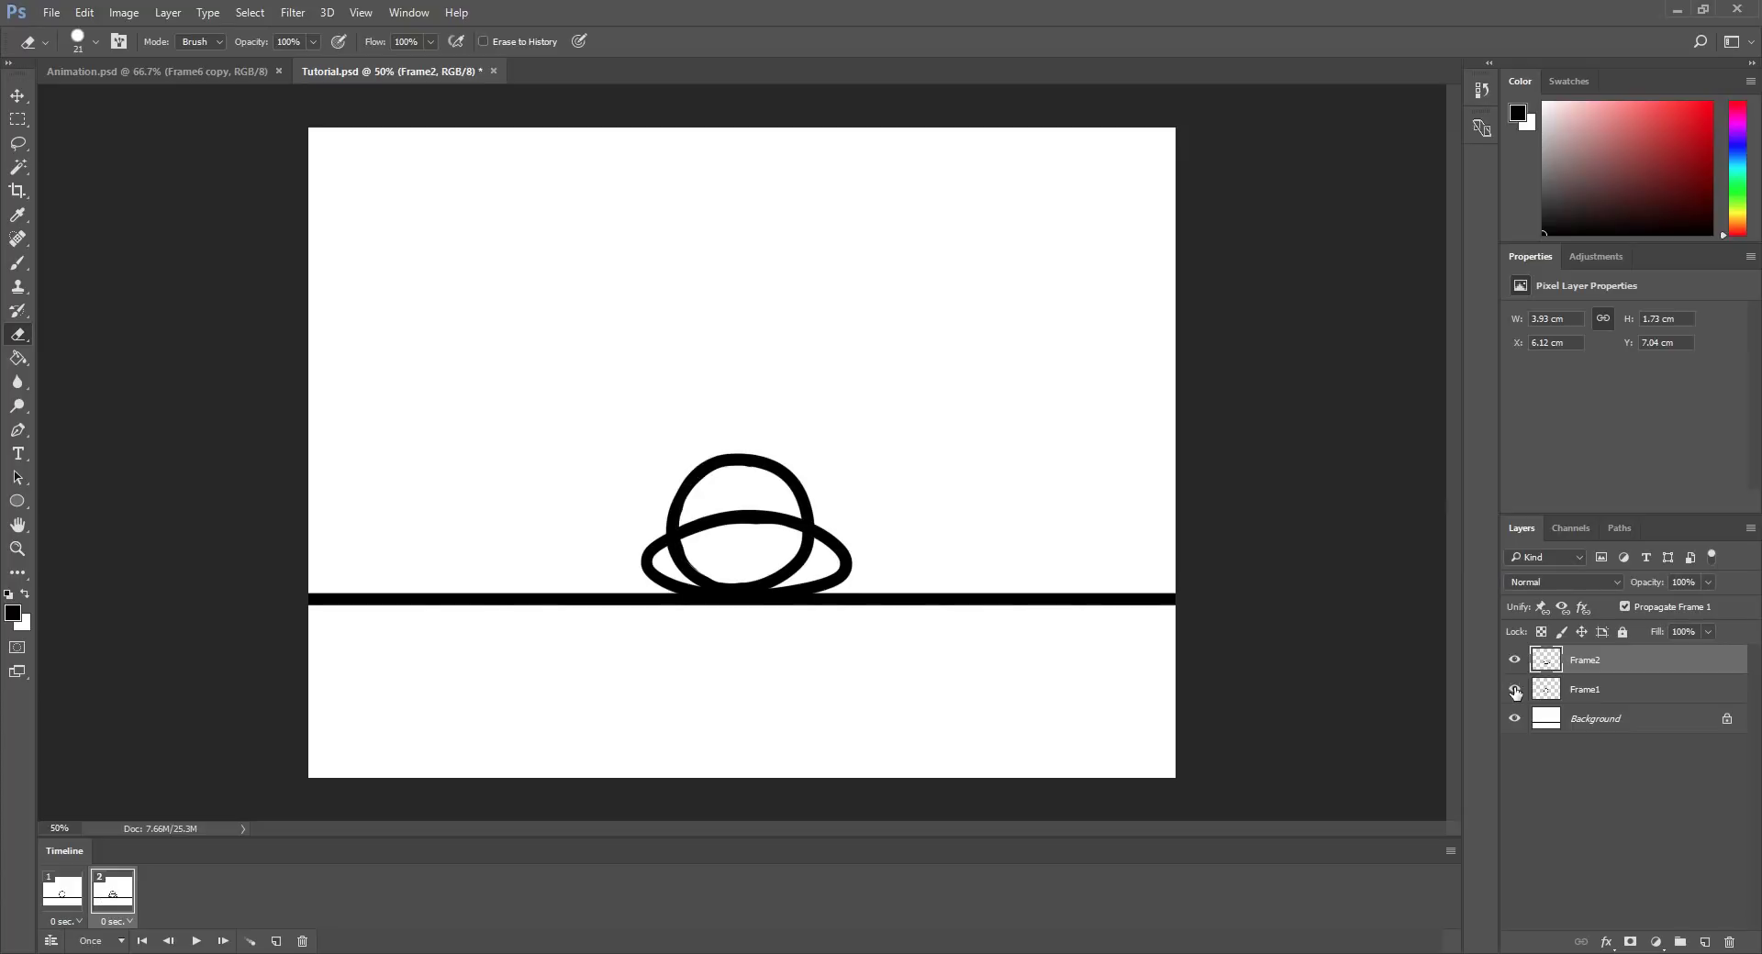
click(1597, 689)
click(1708, 582)
drag(1705, 597, 1630, 616)
Free Transform the Frame2 oval to flatten it slightly from the top
click(1602, 659)
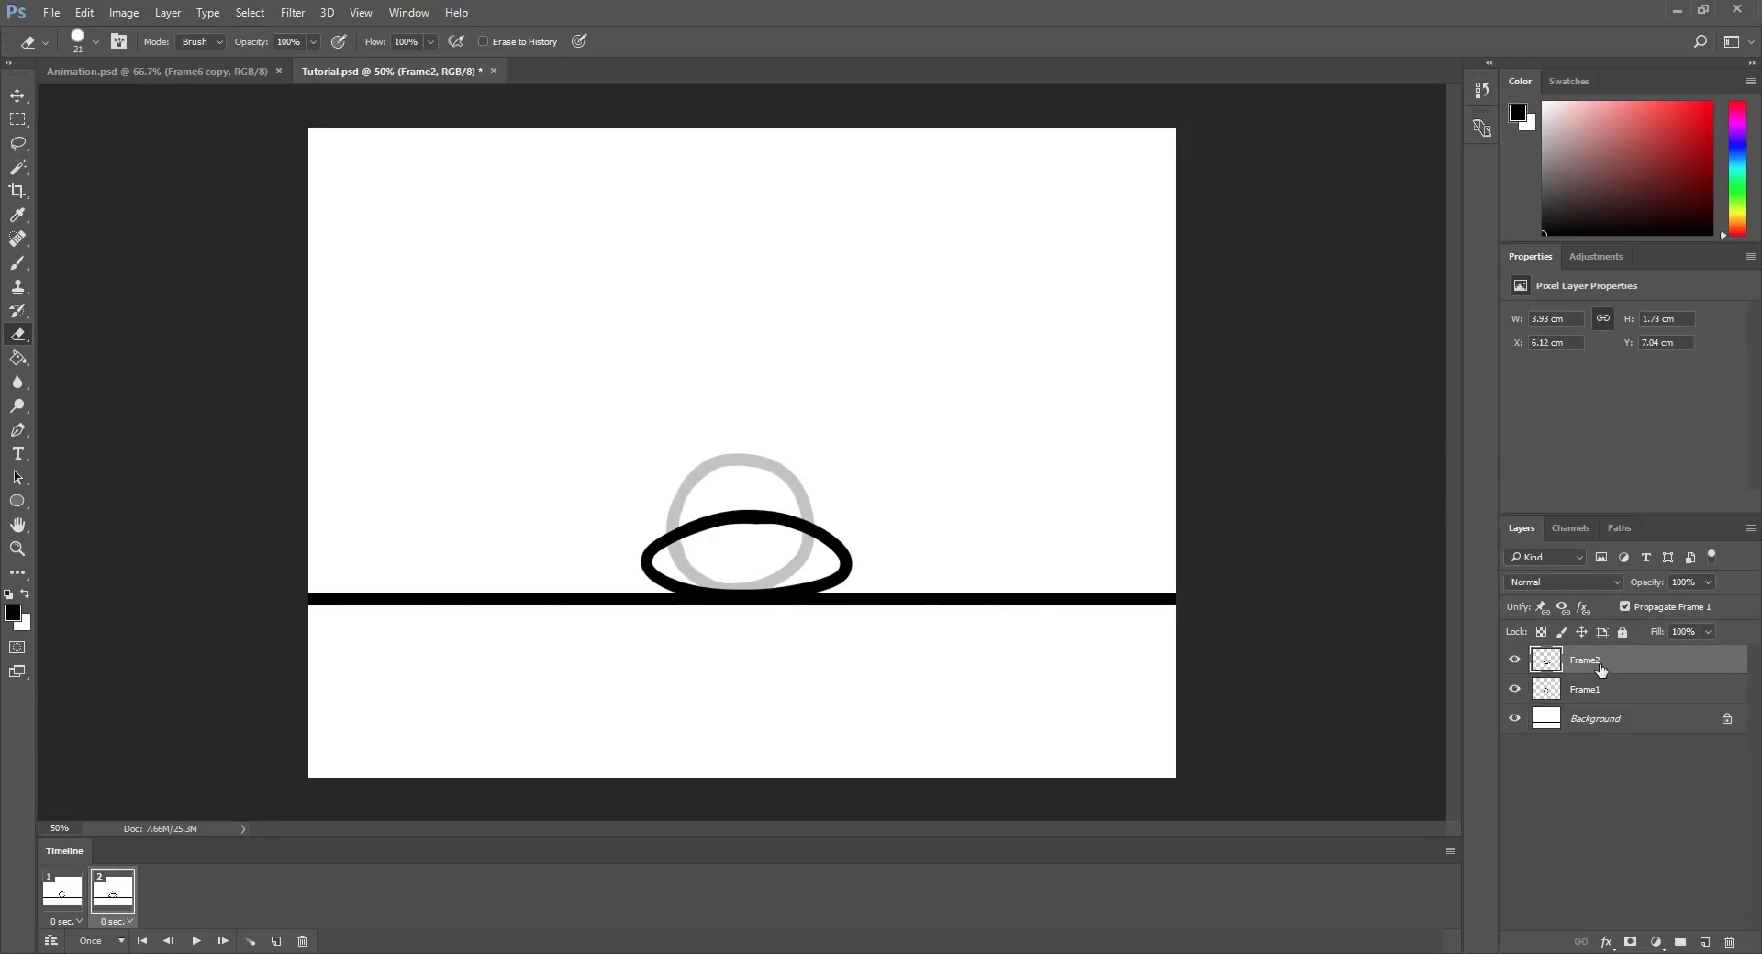
key(ctrl+t)
drag(747, 511, 746, 514)
key(Return)
Try erasing and redrawing the oval's upper-left outline, undo it, and hide the faded Frame1 circle
key(e)
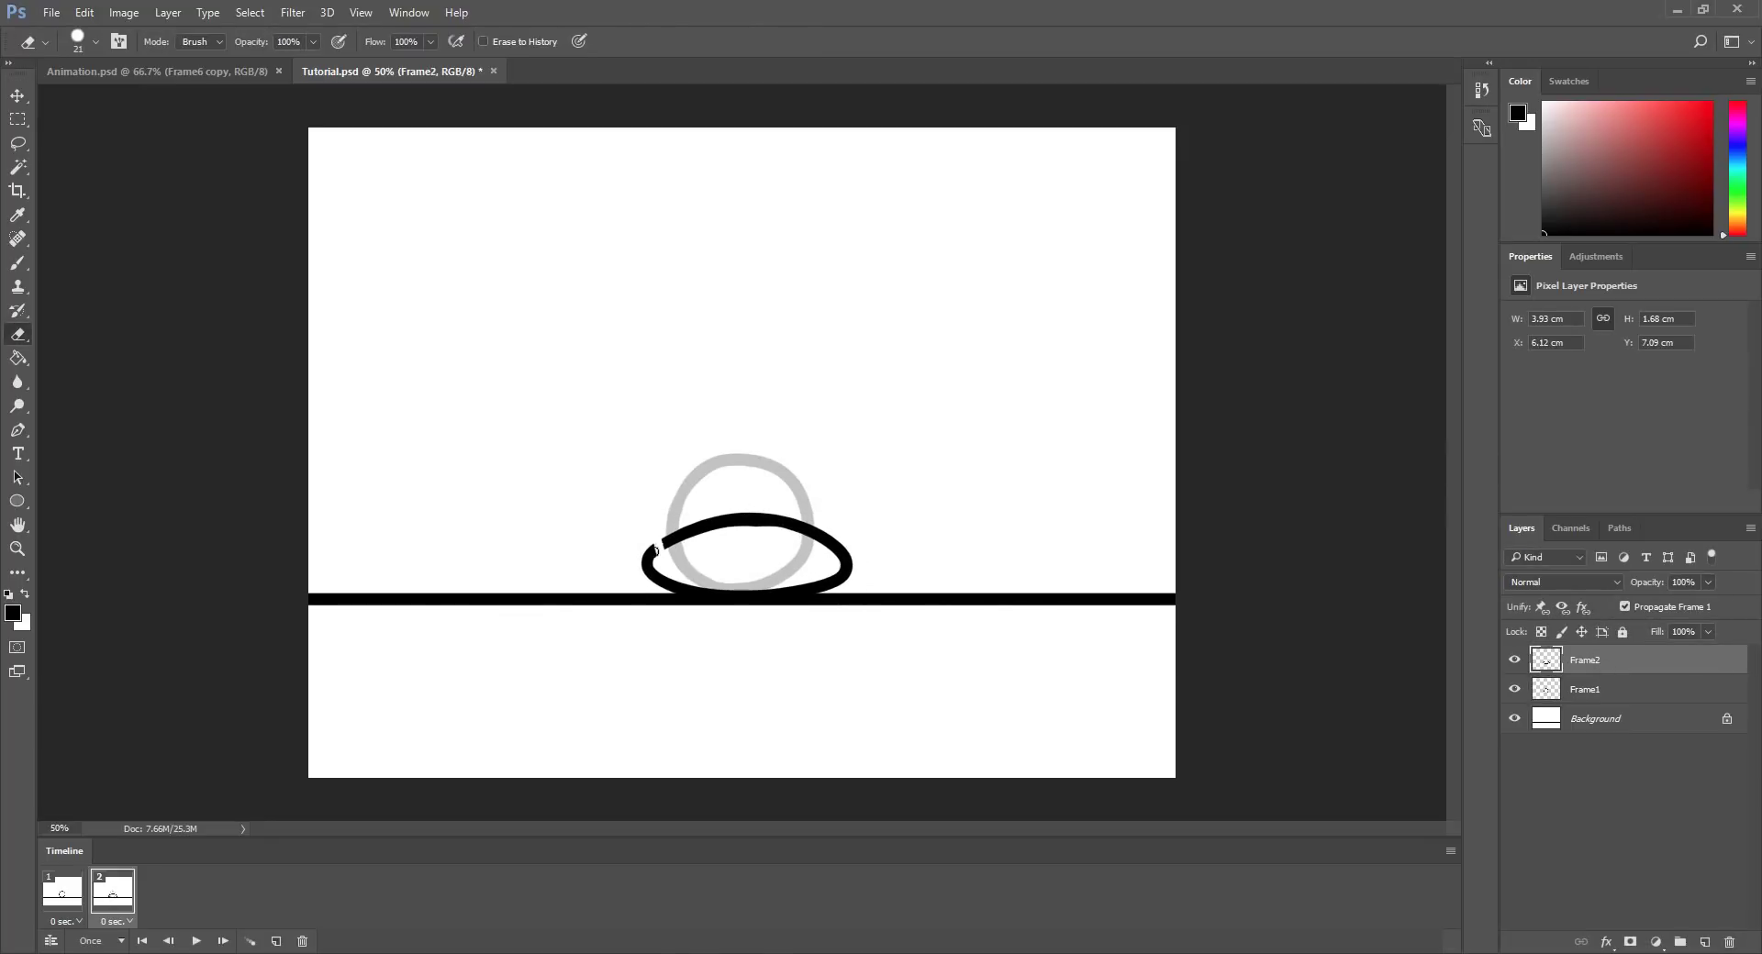
mouse_move(657, 557)
mouse_down()
mouse_move(688, 512)
mouse_move(715, 541)
mouse_move(653, 576)
mouse_up()
key(b)
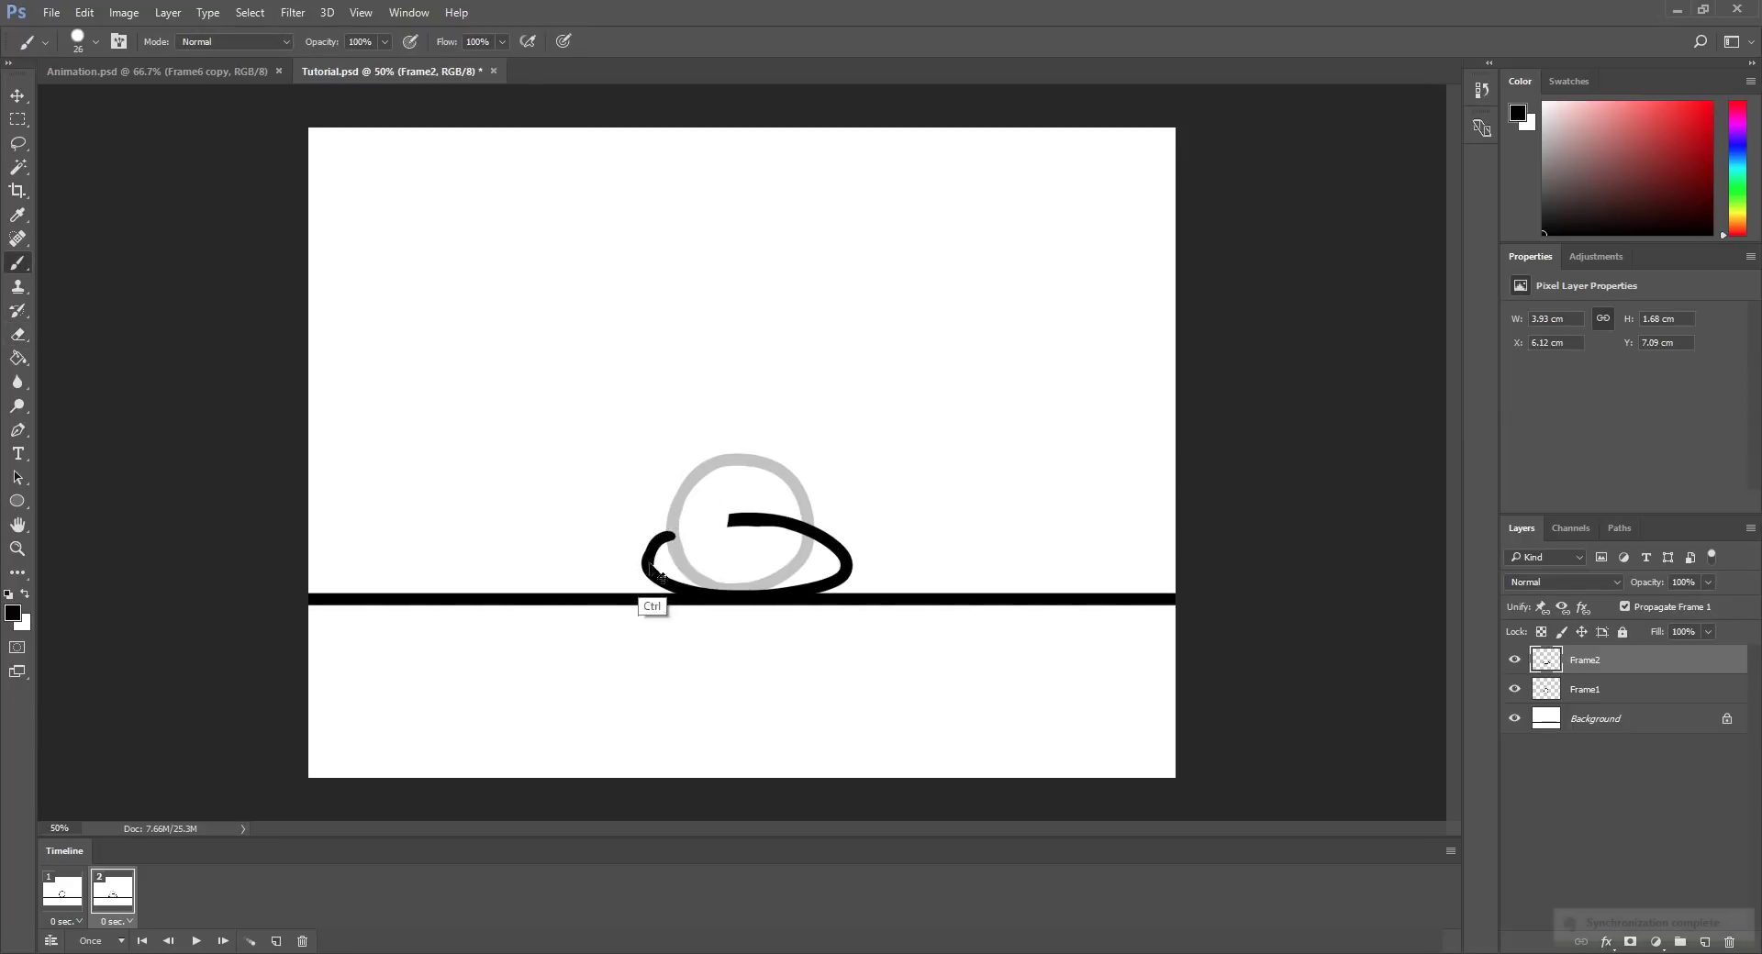
key(ctrl+alt+z)
key(ctrl+alt+z)
click(1514, 689)
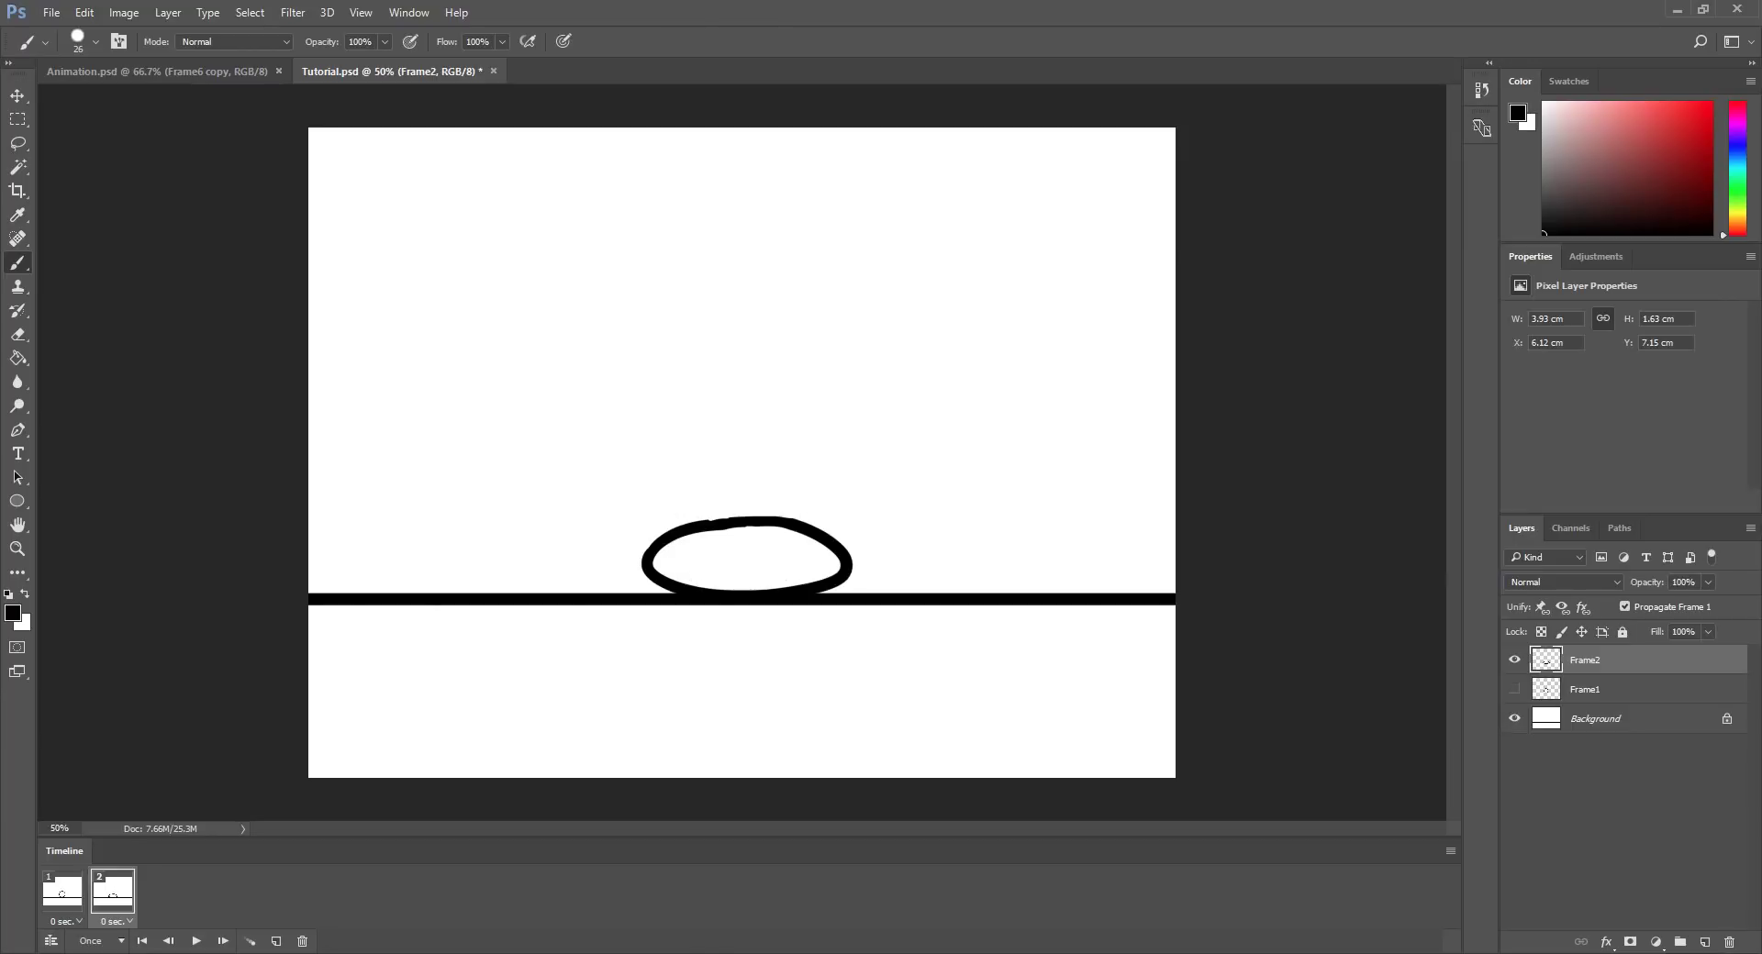
Preview the two-frame animation and set its looping to Forever
click(57, 892)
click(112, 899)
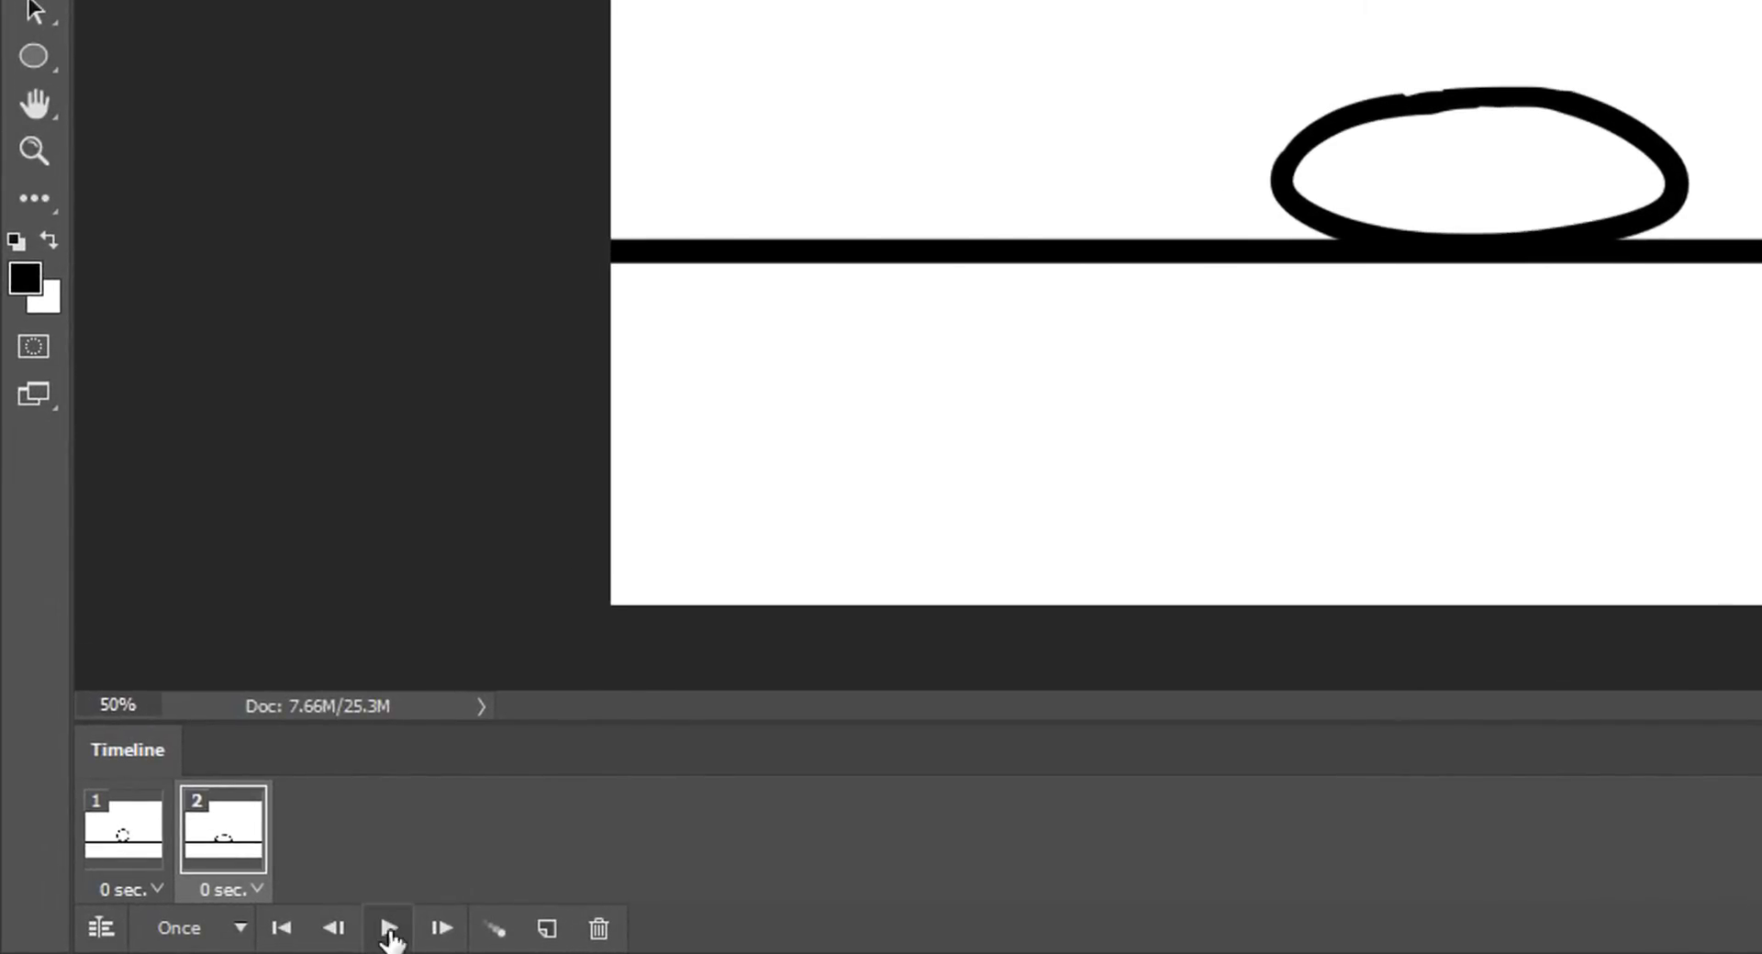
click(389, 929)
click(389, 929)
click(240, 927)
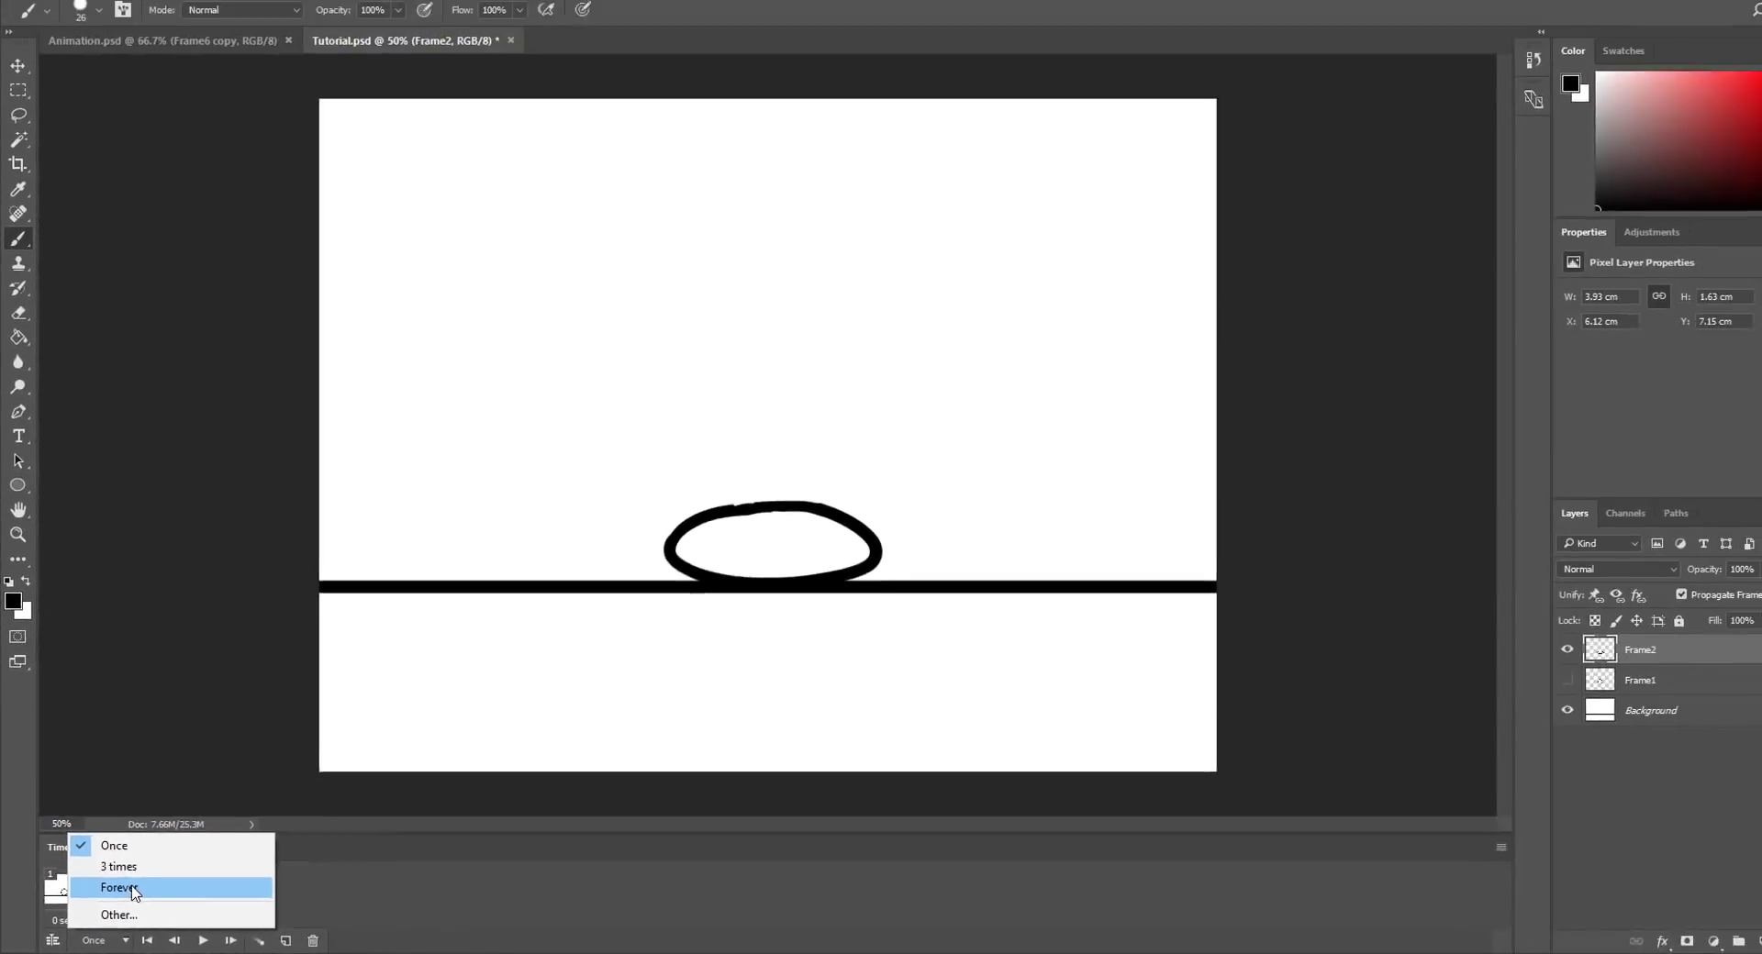
click(276, 827)
click(389, 928)
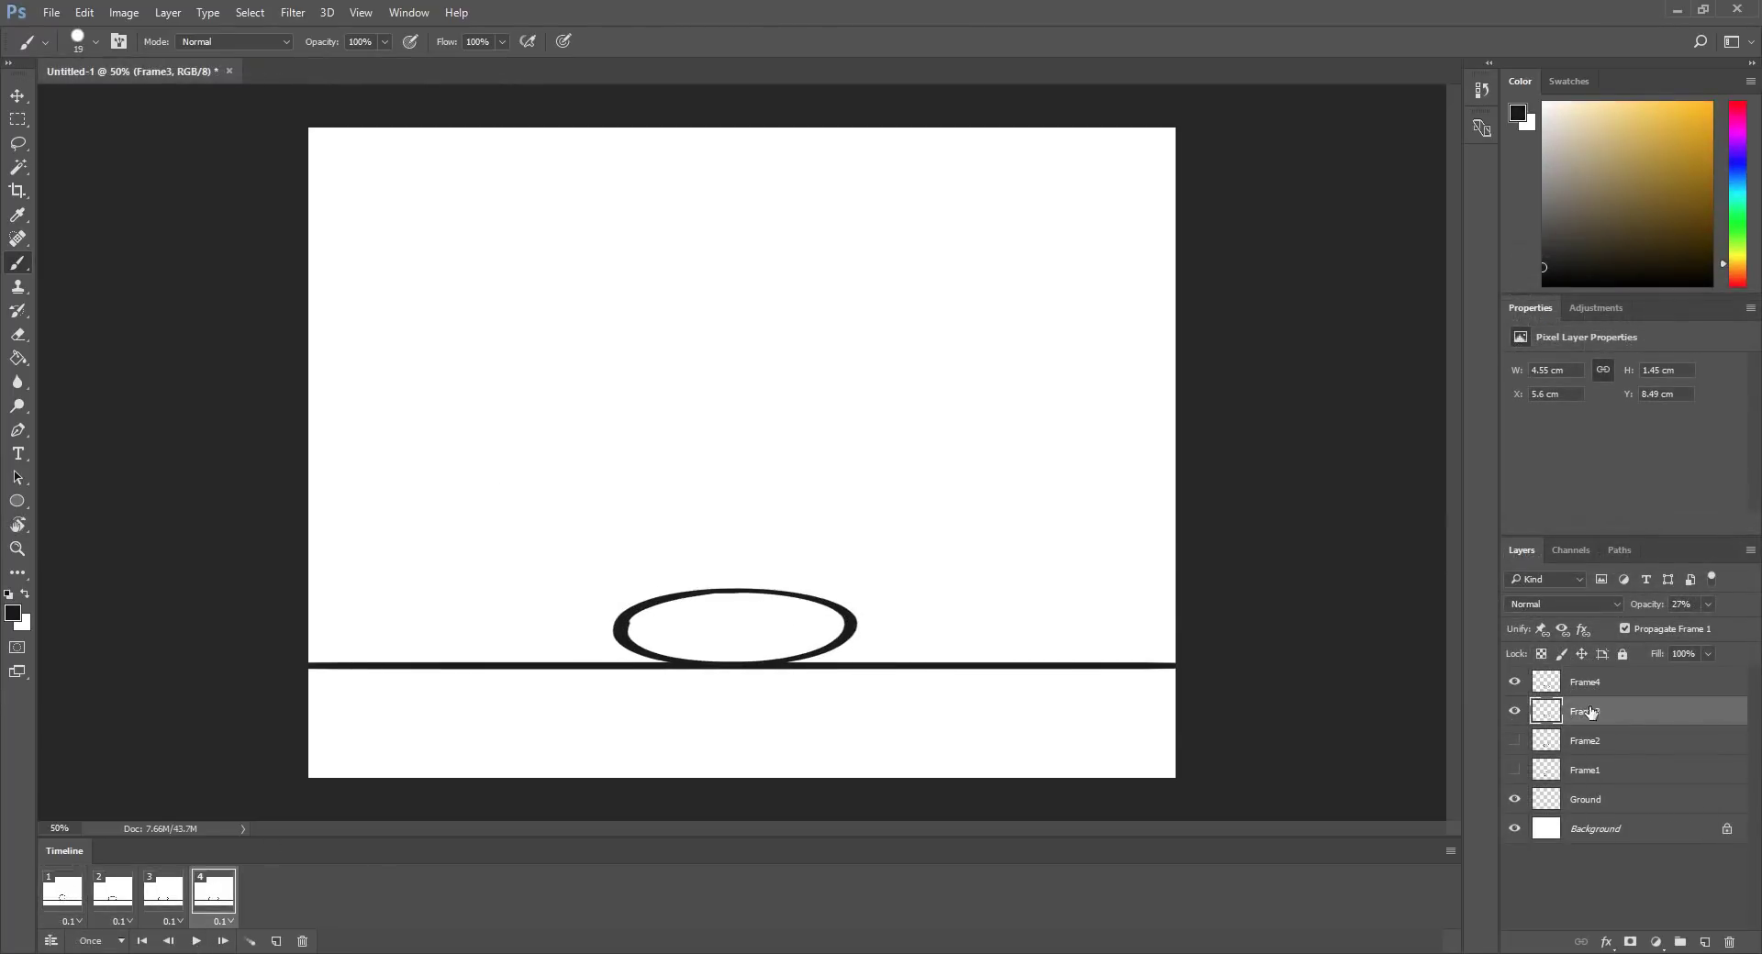
Free Transform the ball into a tall stretched ellipse
key(ctrl+t)
mouse_move(856, 627)
mouse_down()
mouse_move(812, 626)
mouse_move(798, 555)
mouse_move(690, 537)
mouse_up()
key(Return)
click(196, 942)
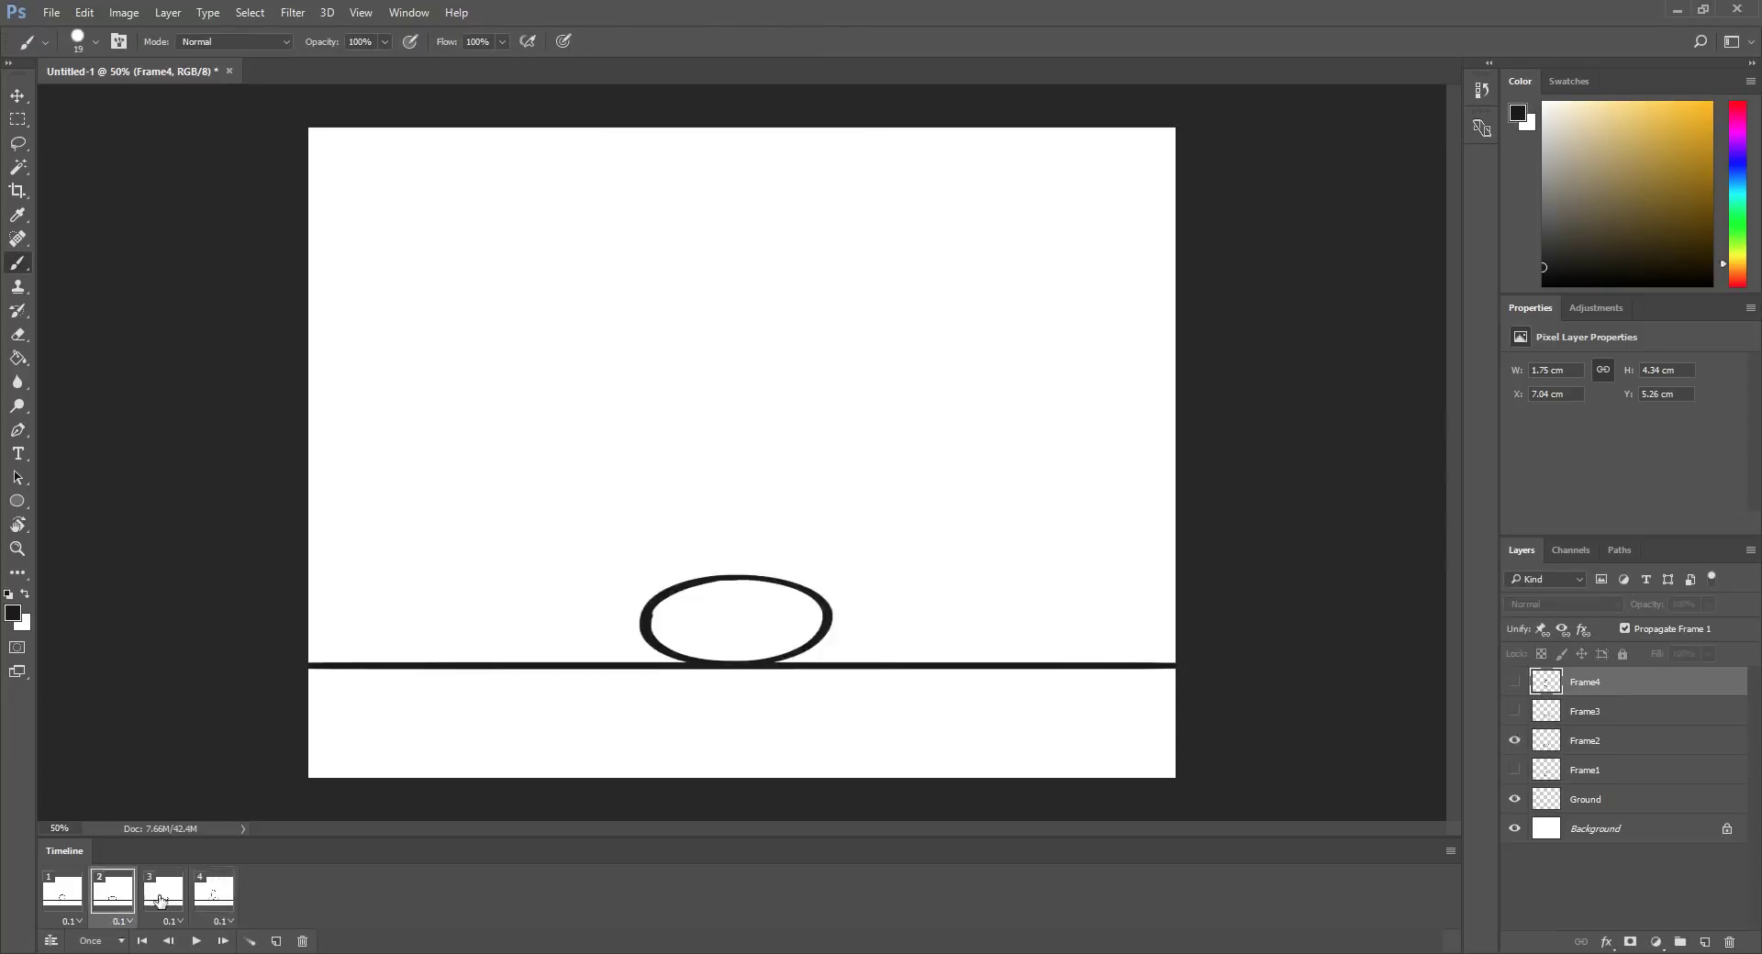
Give frame 2 No delay and duplicate the current frame to add frame 5
click(122, 921)
click(138, 713)
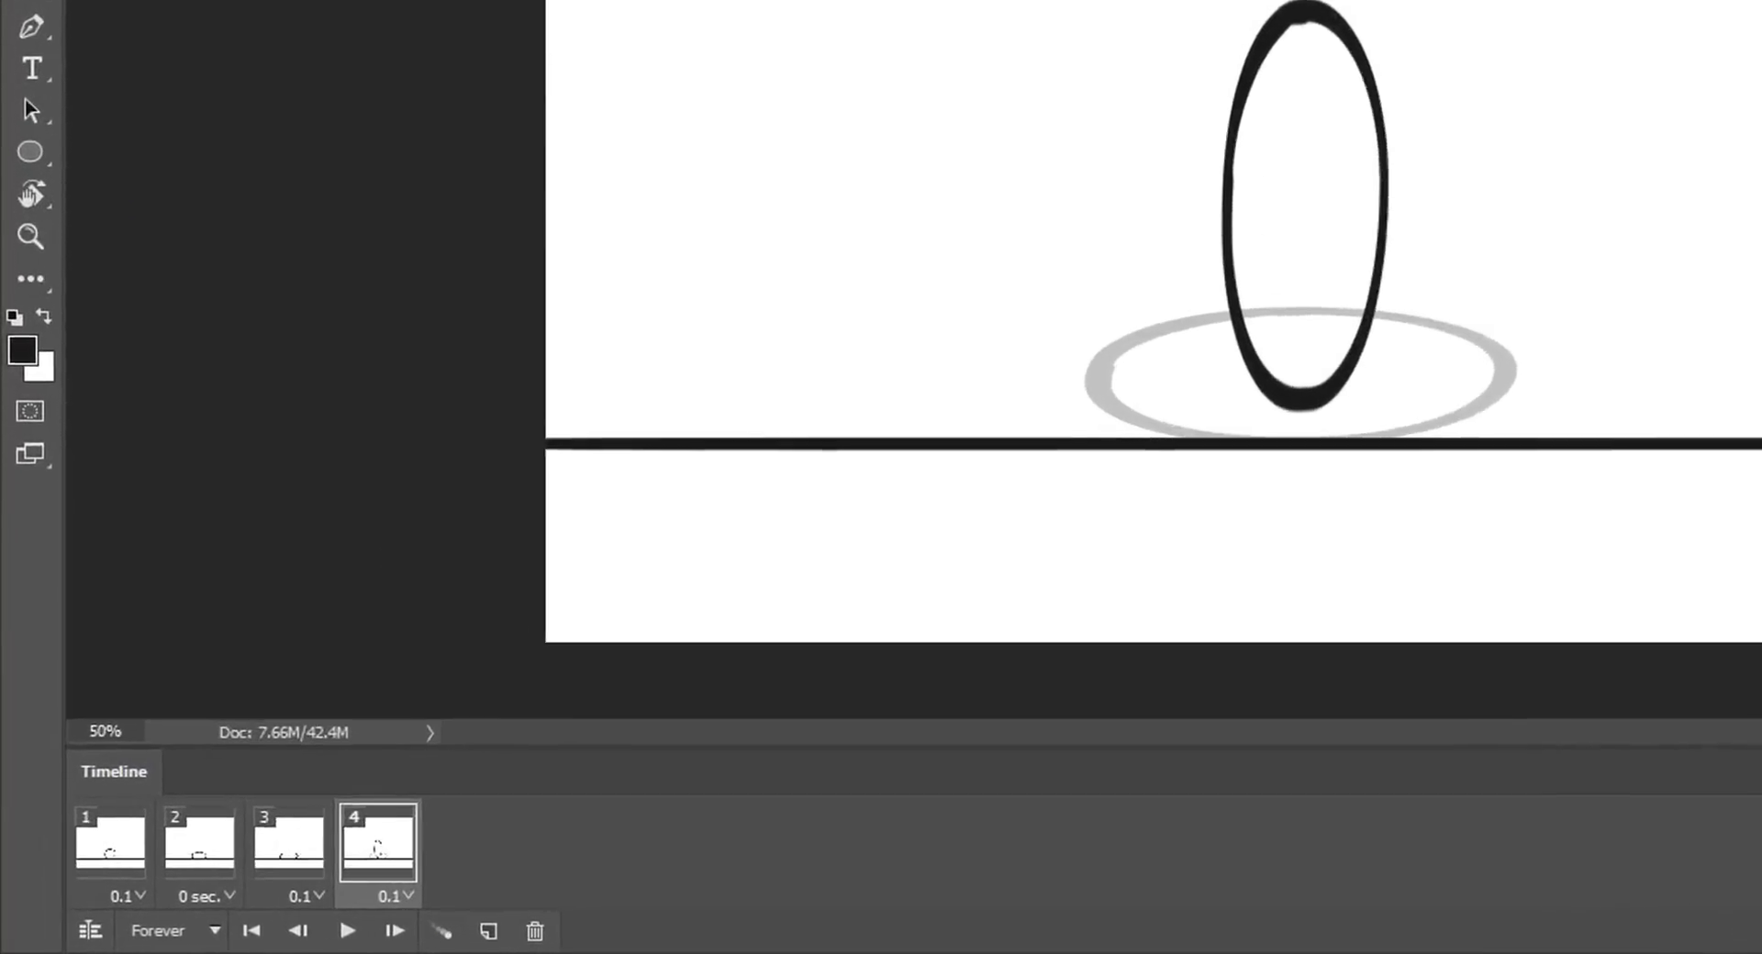
click(488, 931)
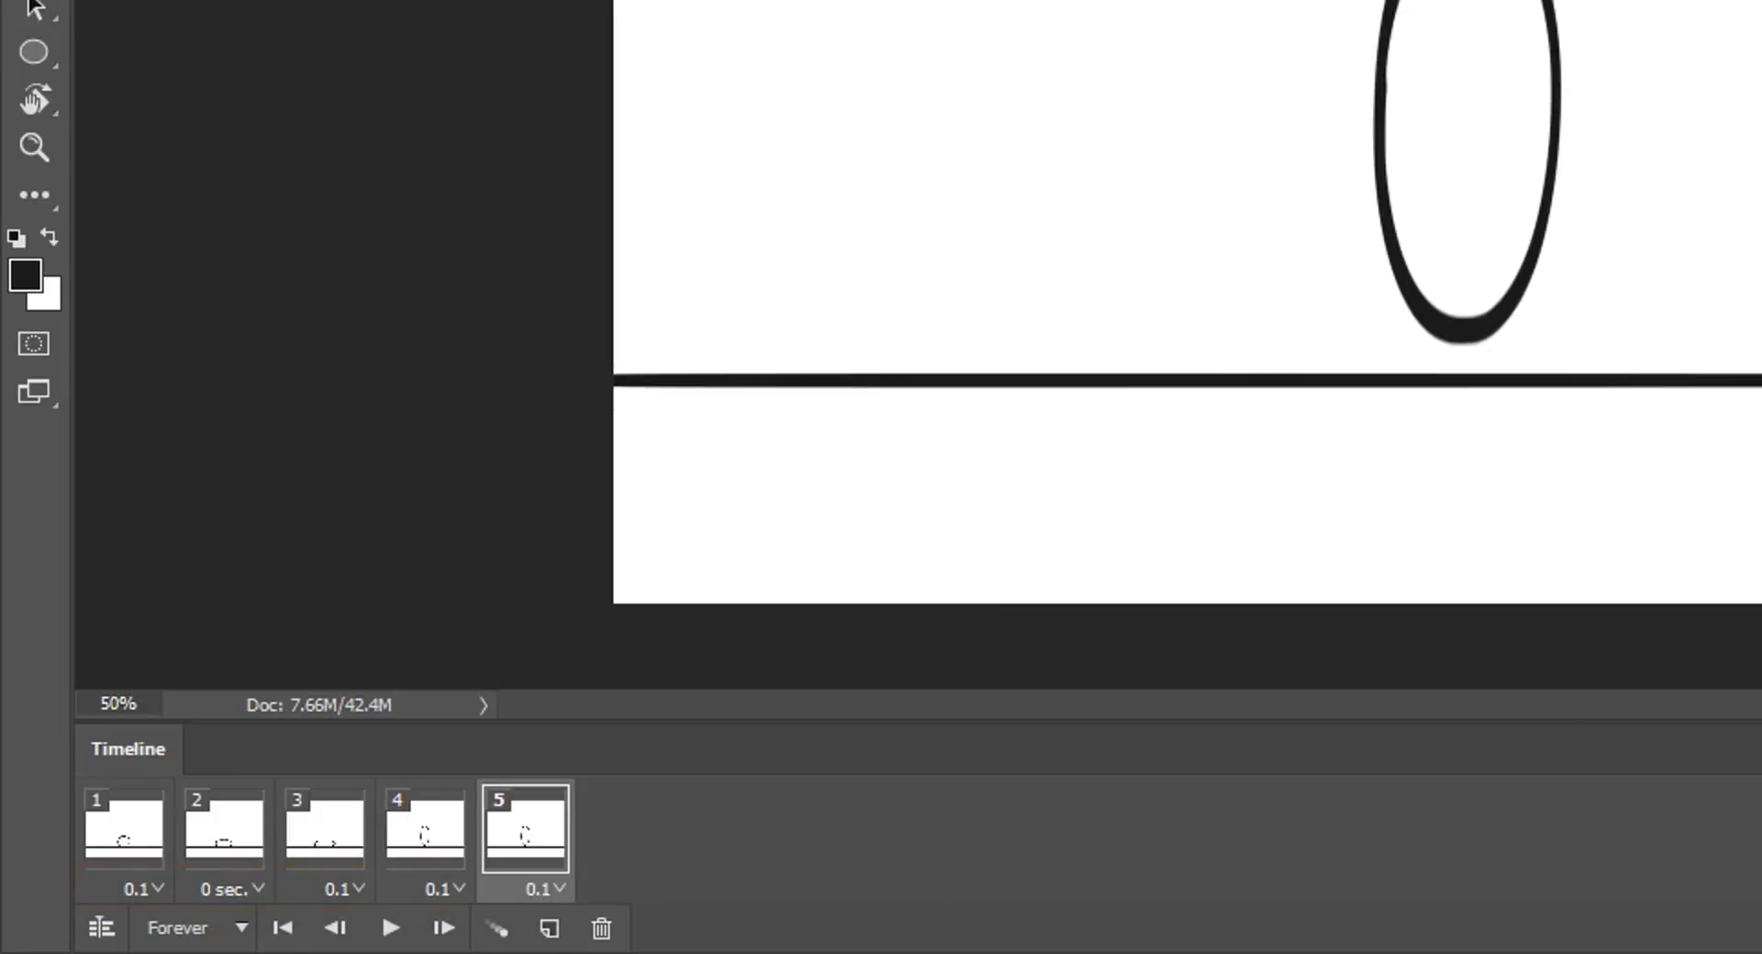
click(421, 837)
click(554, 836)
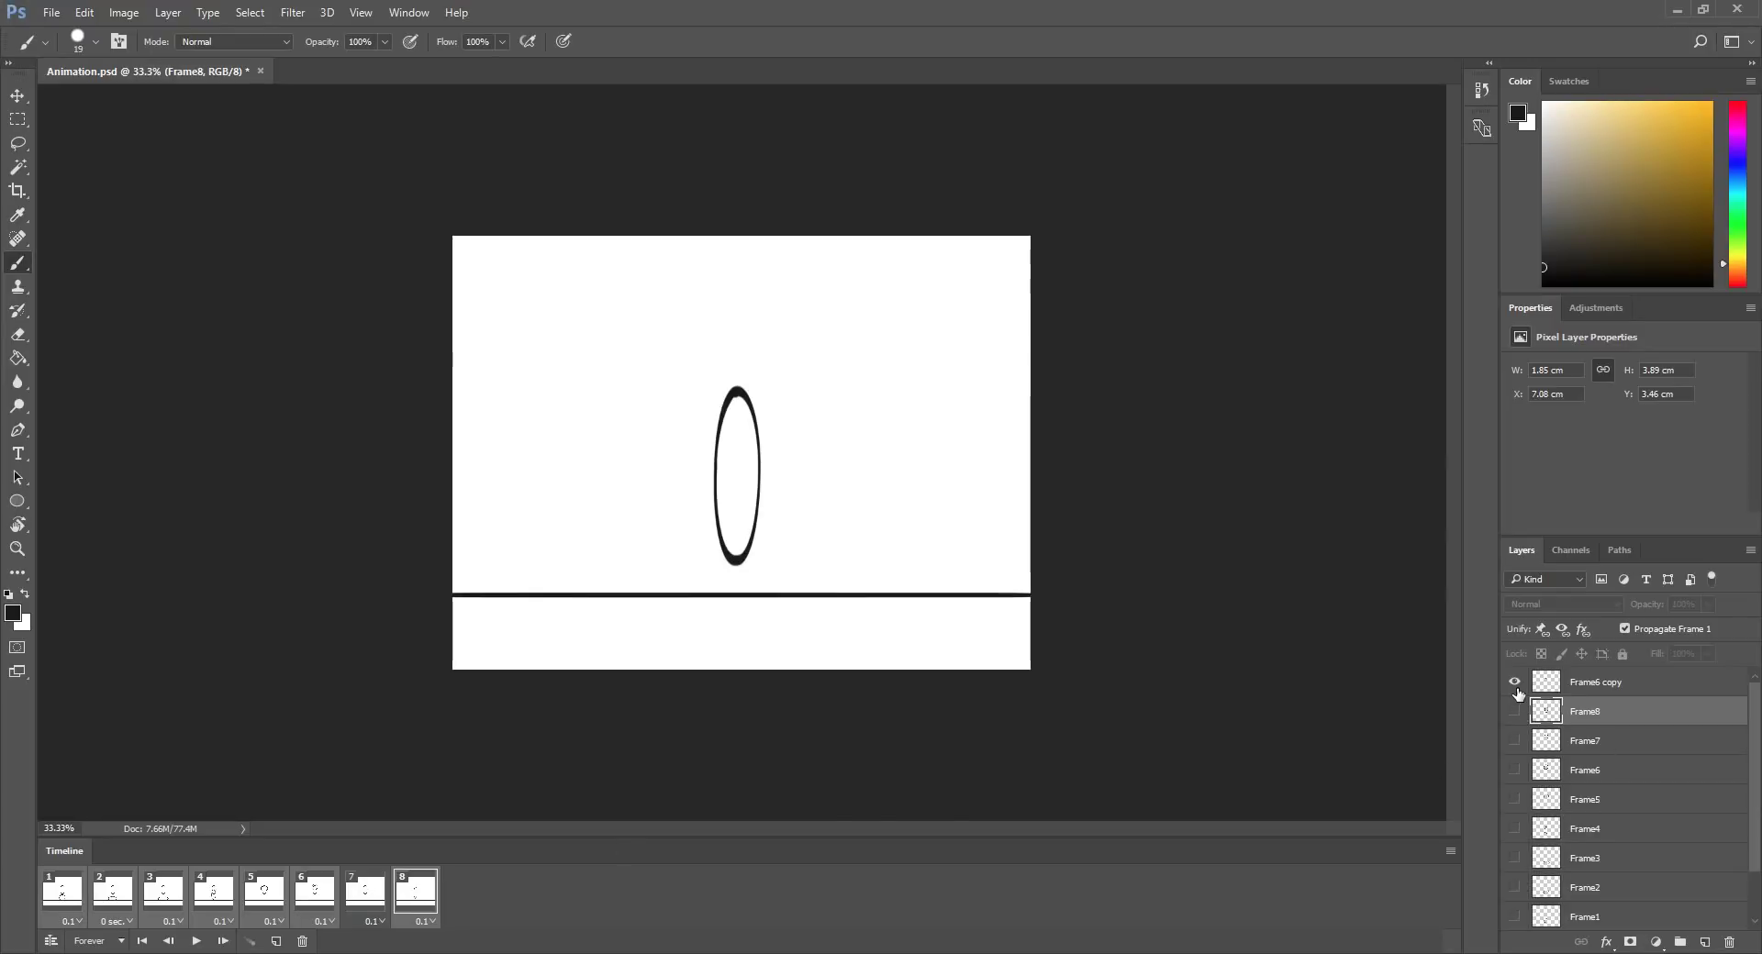
Hide the Frame6 copy layer, preview the animation, and select frame 8
click(1514, 683)
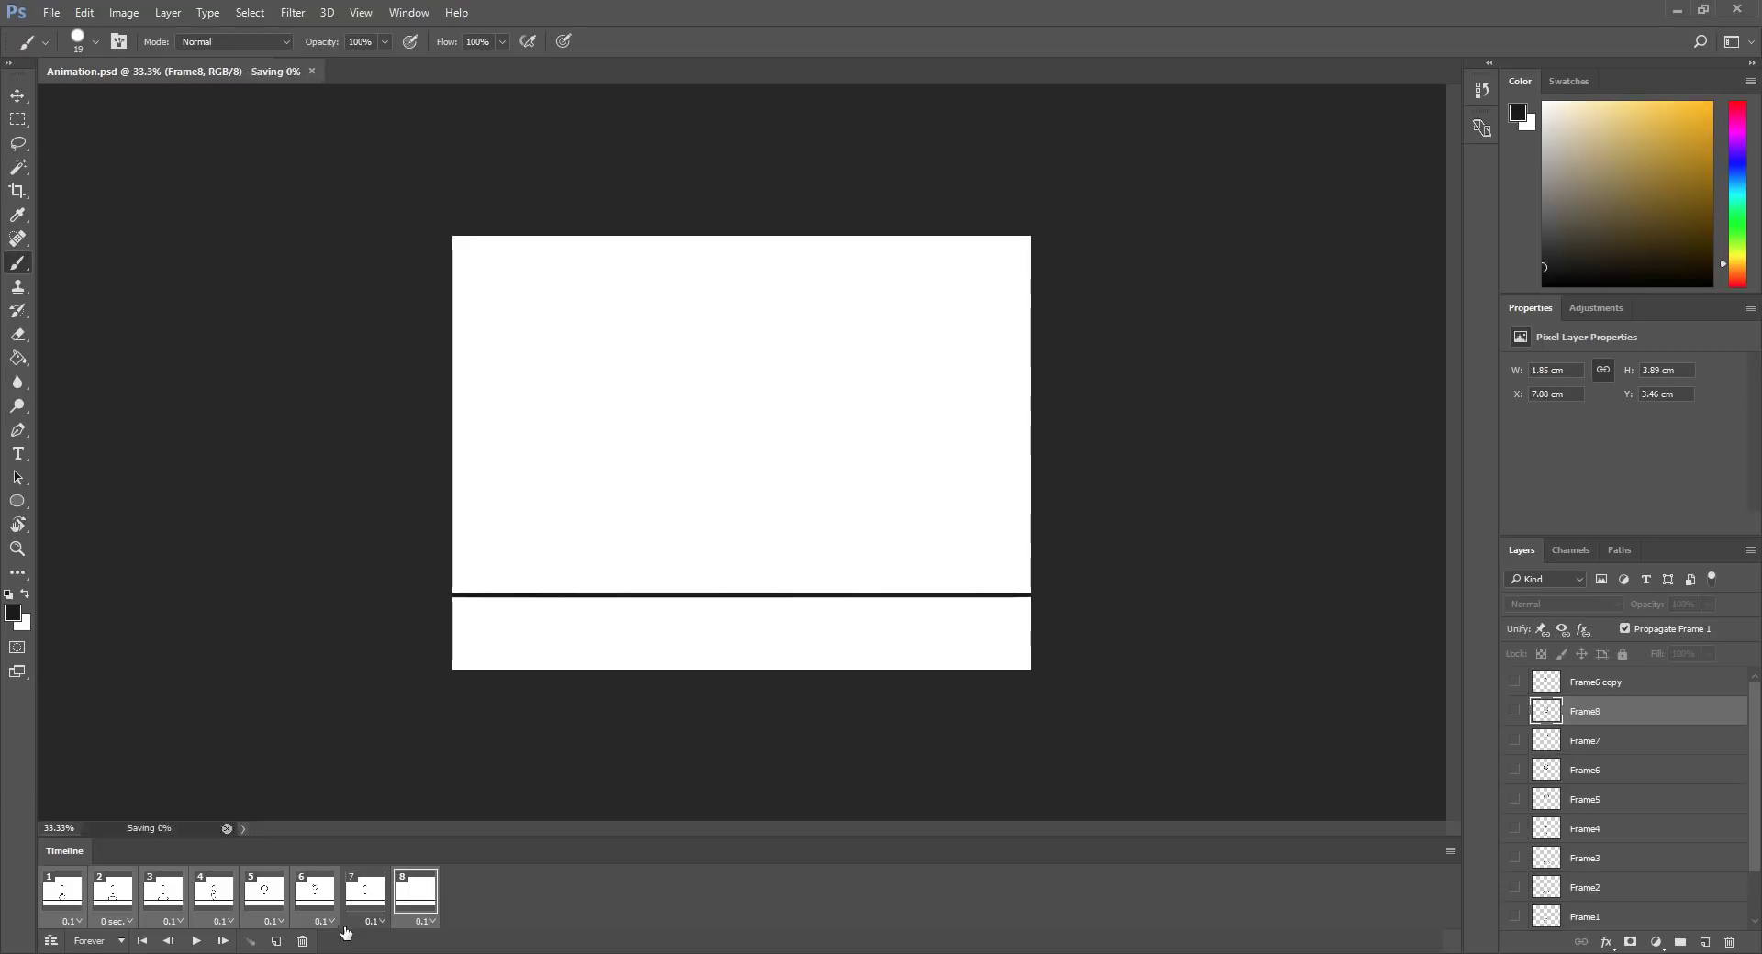
click(195, 942)
click(196, 941)
click(435, 890)
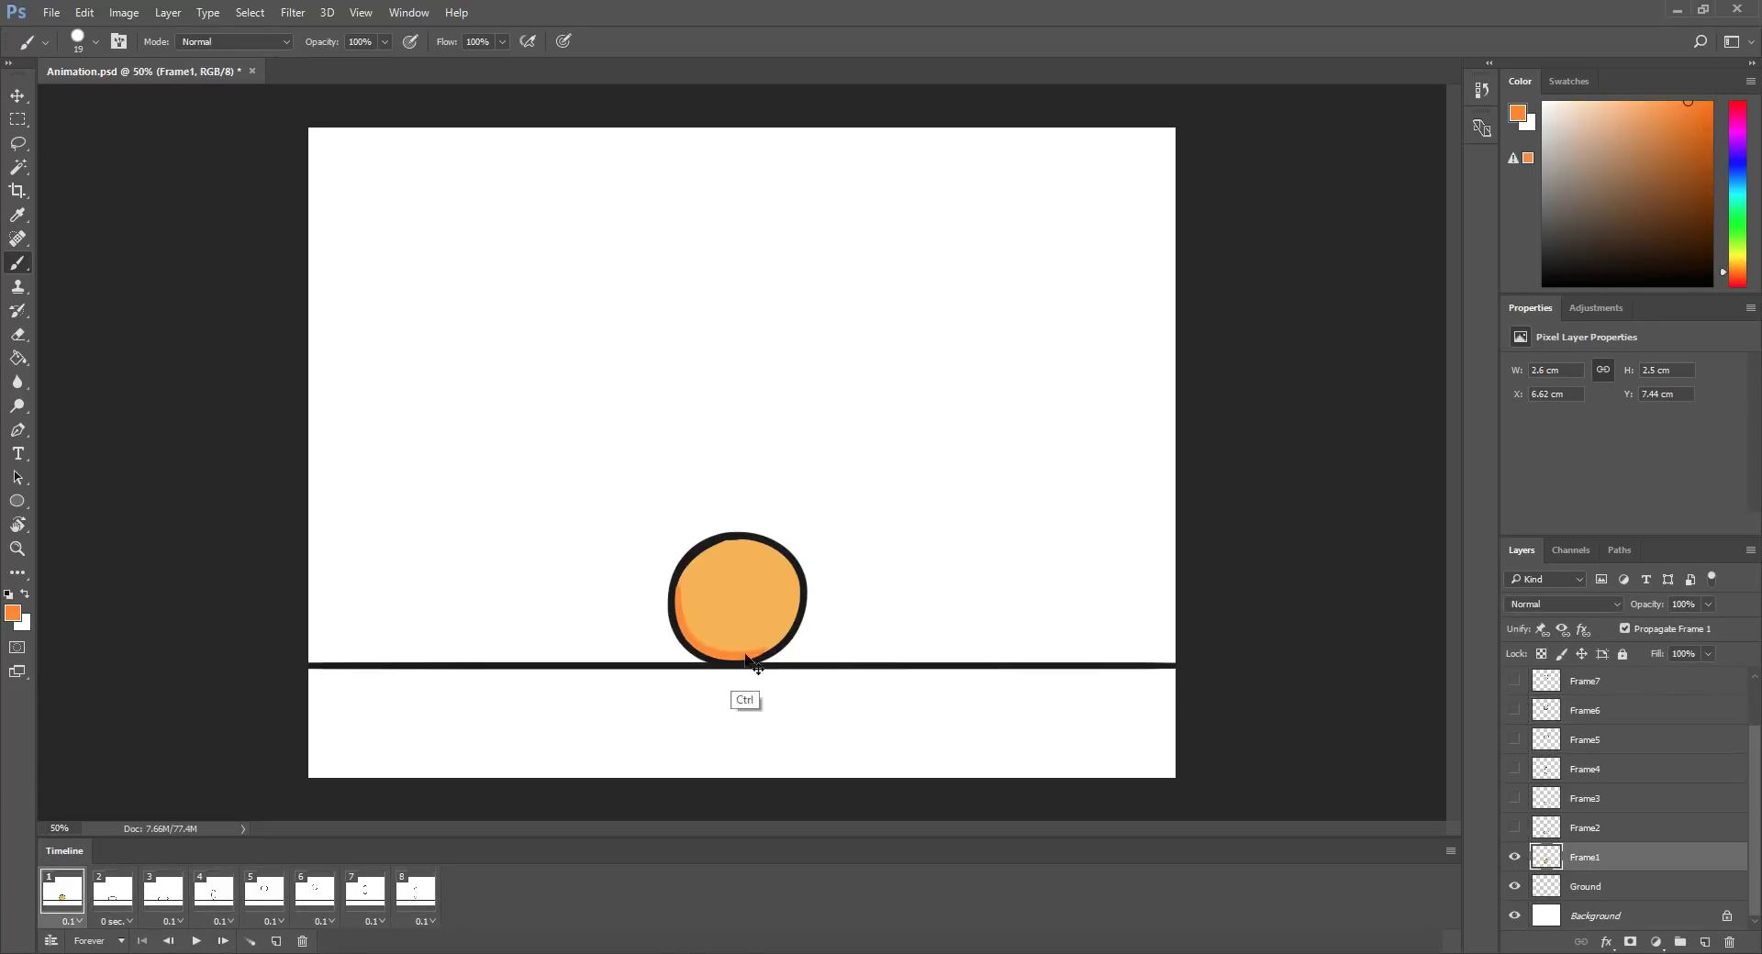
Add darker shading, white highlights and two eye dots to the ball
drag(785, 635, 763, 653)
drag(711, 565, 734, 553)
click(749, 554)
click(696, 597)
click(779, 601)
Paint frame 2's squashed oval orange with highlights, and fill frame 3's oval orange
click(112, 890)
mouse_move(642, 620)
mouse_down()
mouse_move(799, 633)
mouse_move(674, 636)
mouse_move(796, 655)
mouse_move(826, 617)
mouse_up()
mouse_move(697, 602)
mouse_down()
mouse_move(739, 593)
mouse_move(636, 637)
mouse_up()
click(696, 622)
click(164, 890)
Reset colours, sample the ball's orange, and fill frame 4's tall oval with it
click(112, 890)
key(d)
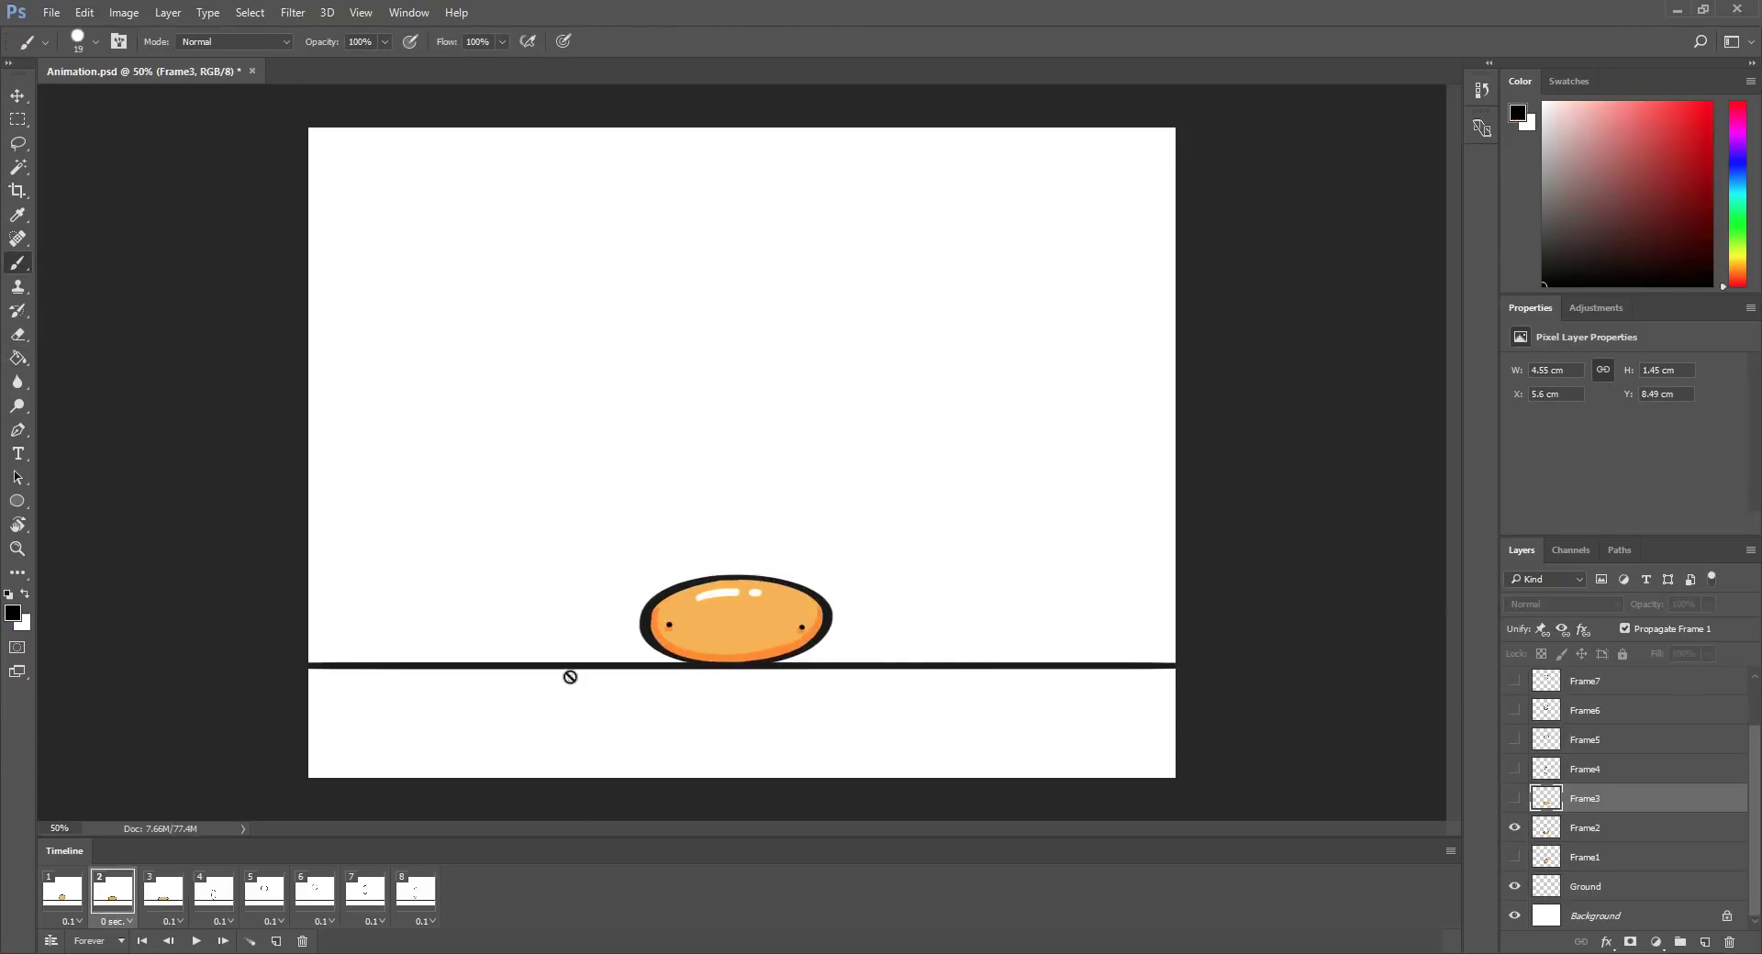
alt+click(808, 629)
click(213, 891)
mouse_move(761, 458)
mouse_down()
mouse_move(700, 538)
mouse_move(744, 629)
mouse_up()
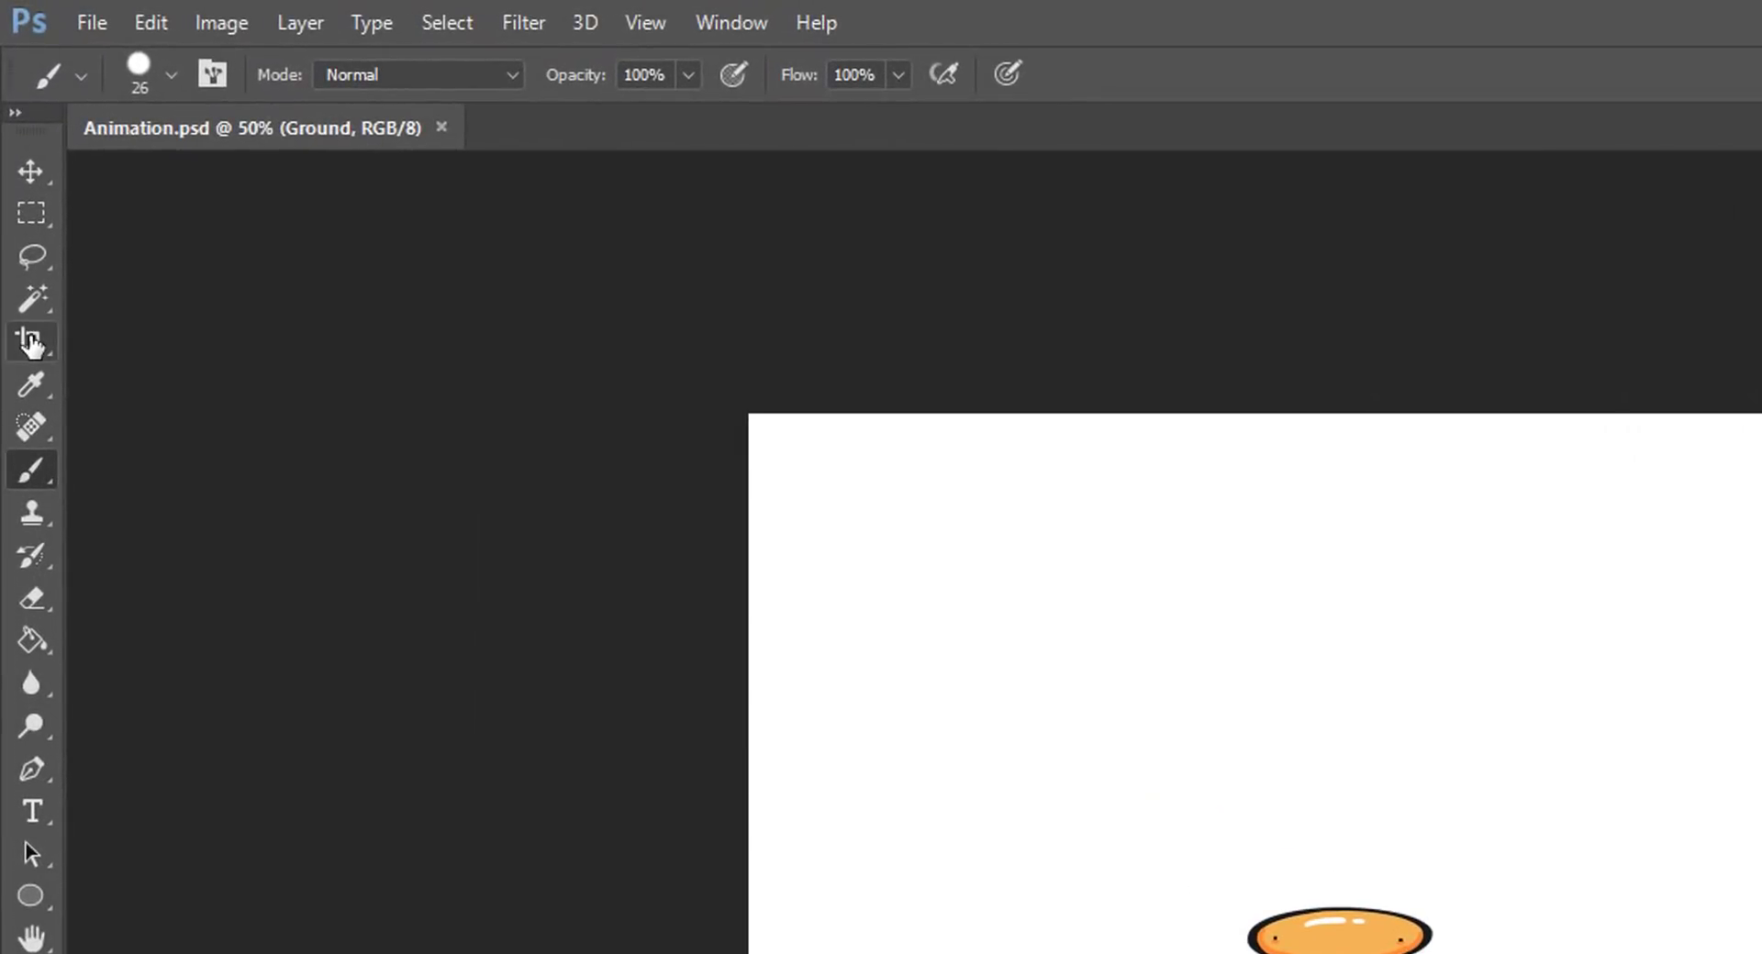
Crop the canvas to a narrow strip around the ball and preview the animation
click(31, 341)
drag(748, 276, 748, 317)
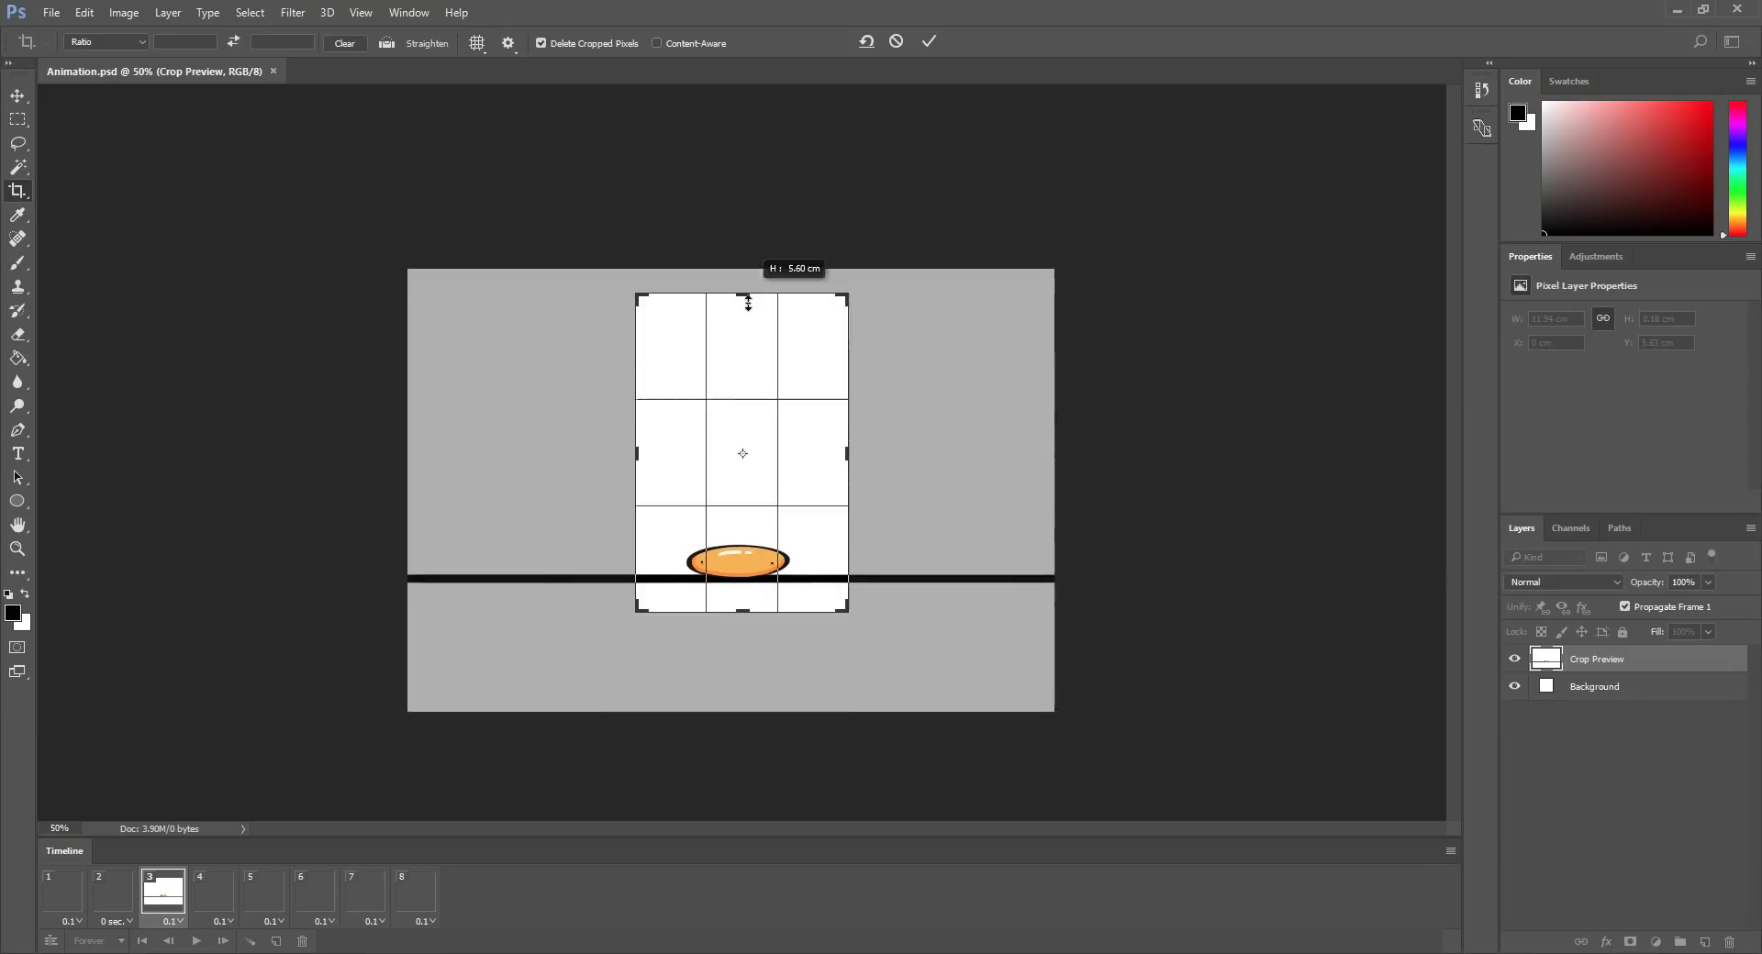
key(Return)
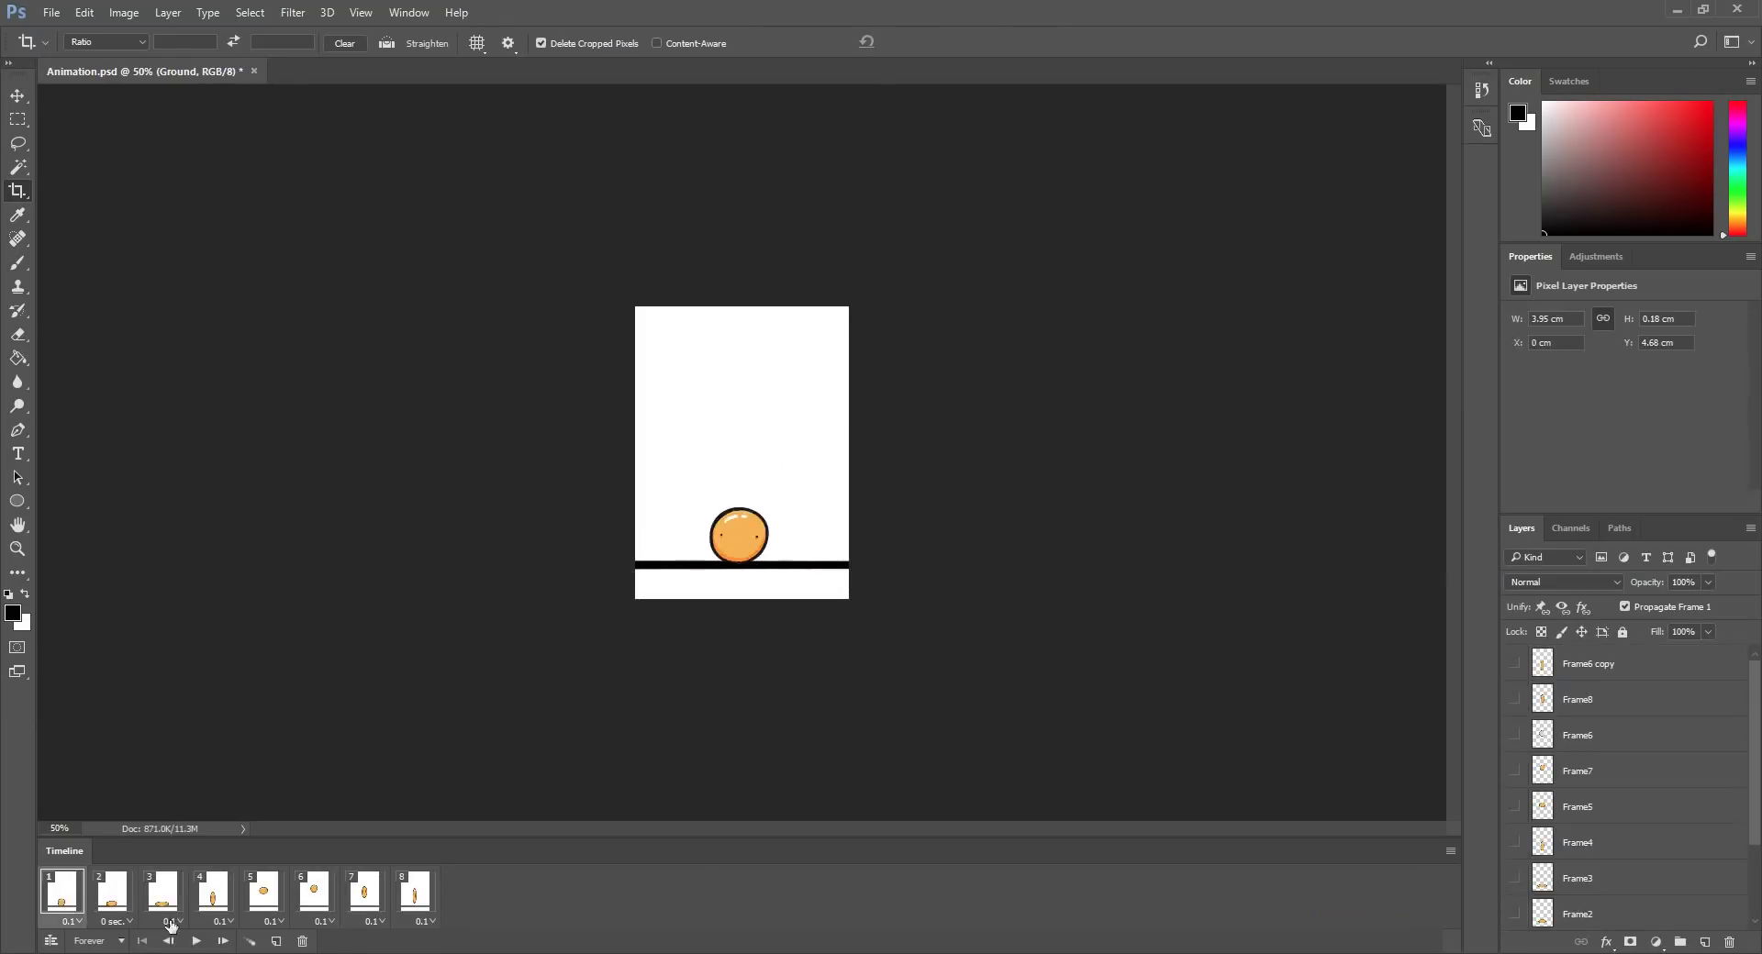
click(194, 941)
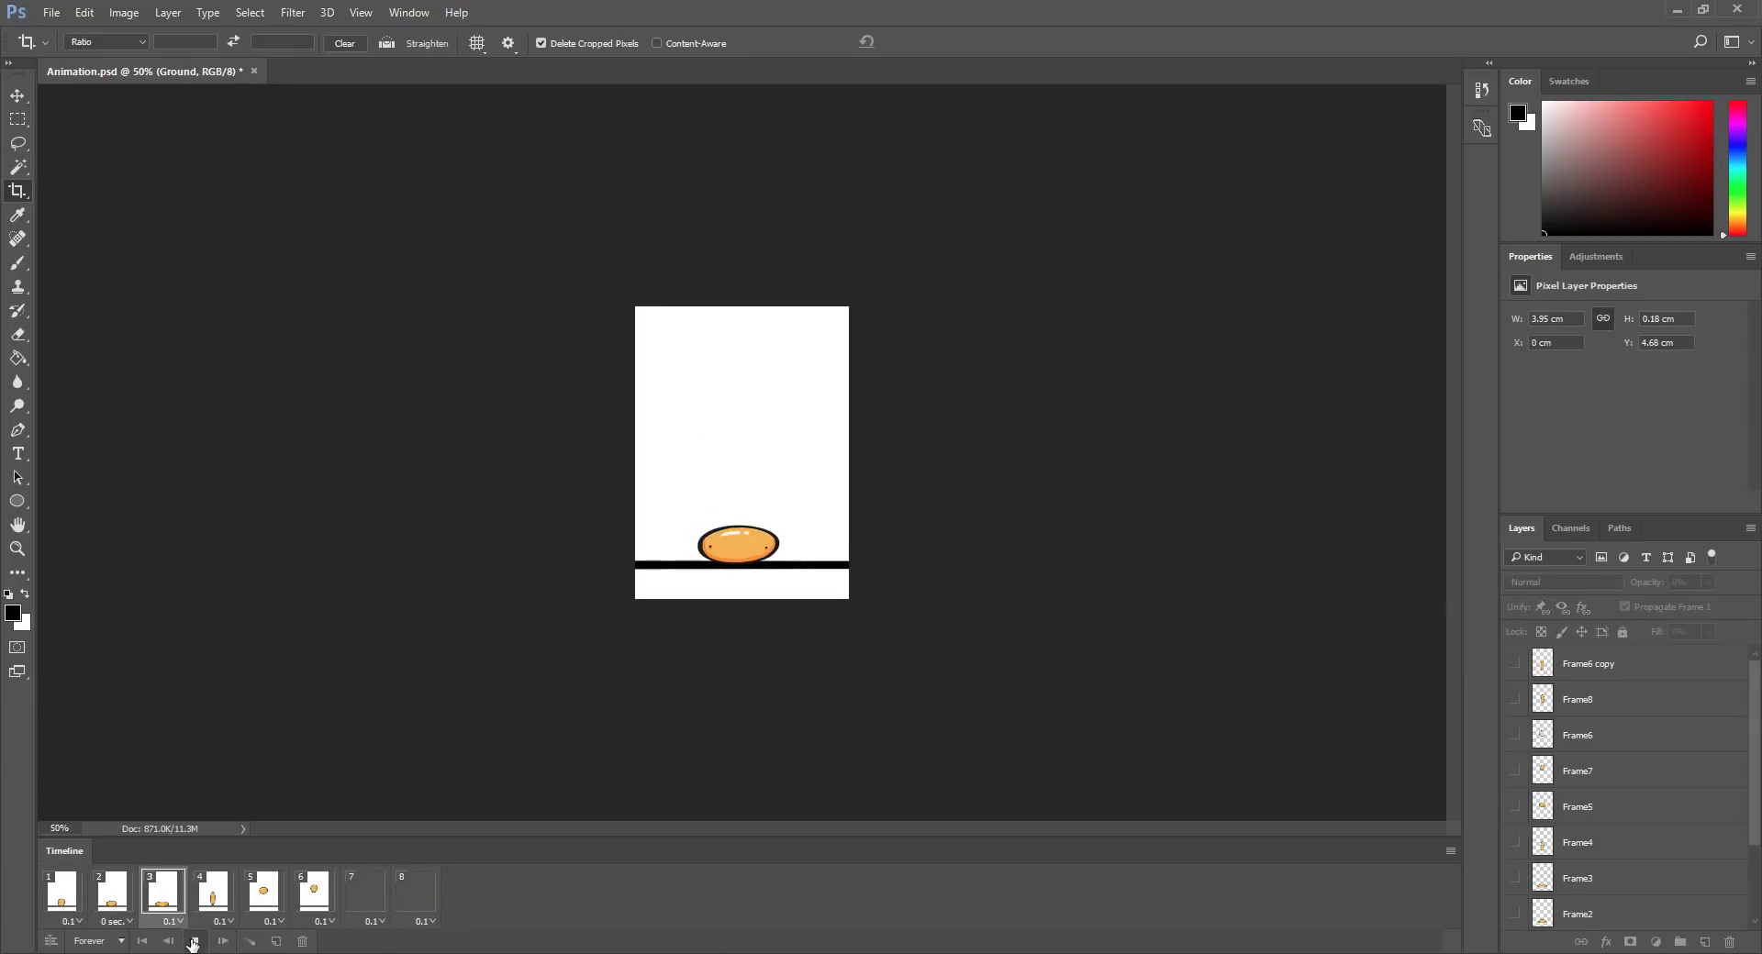
Check in Image Size that the canvas is 227 × 414 px and accept it
click(123, 12)
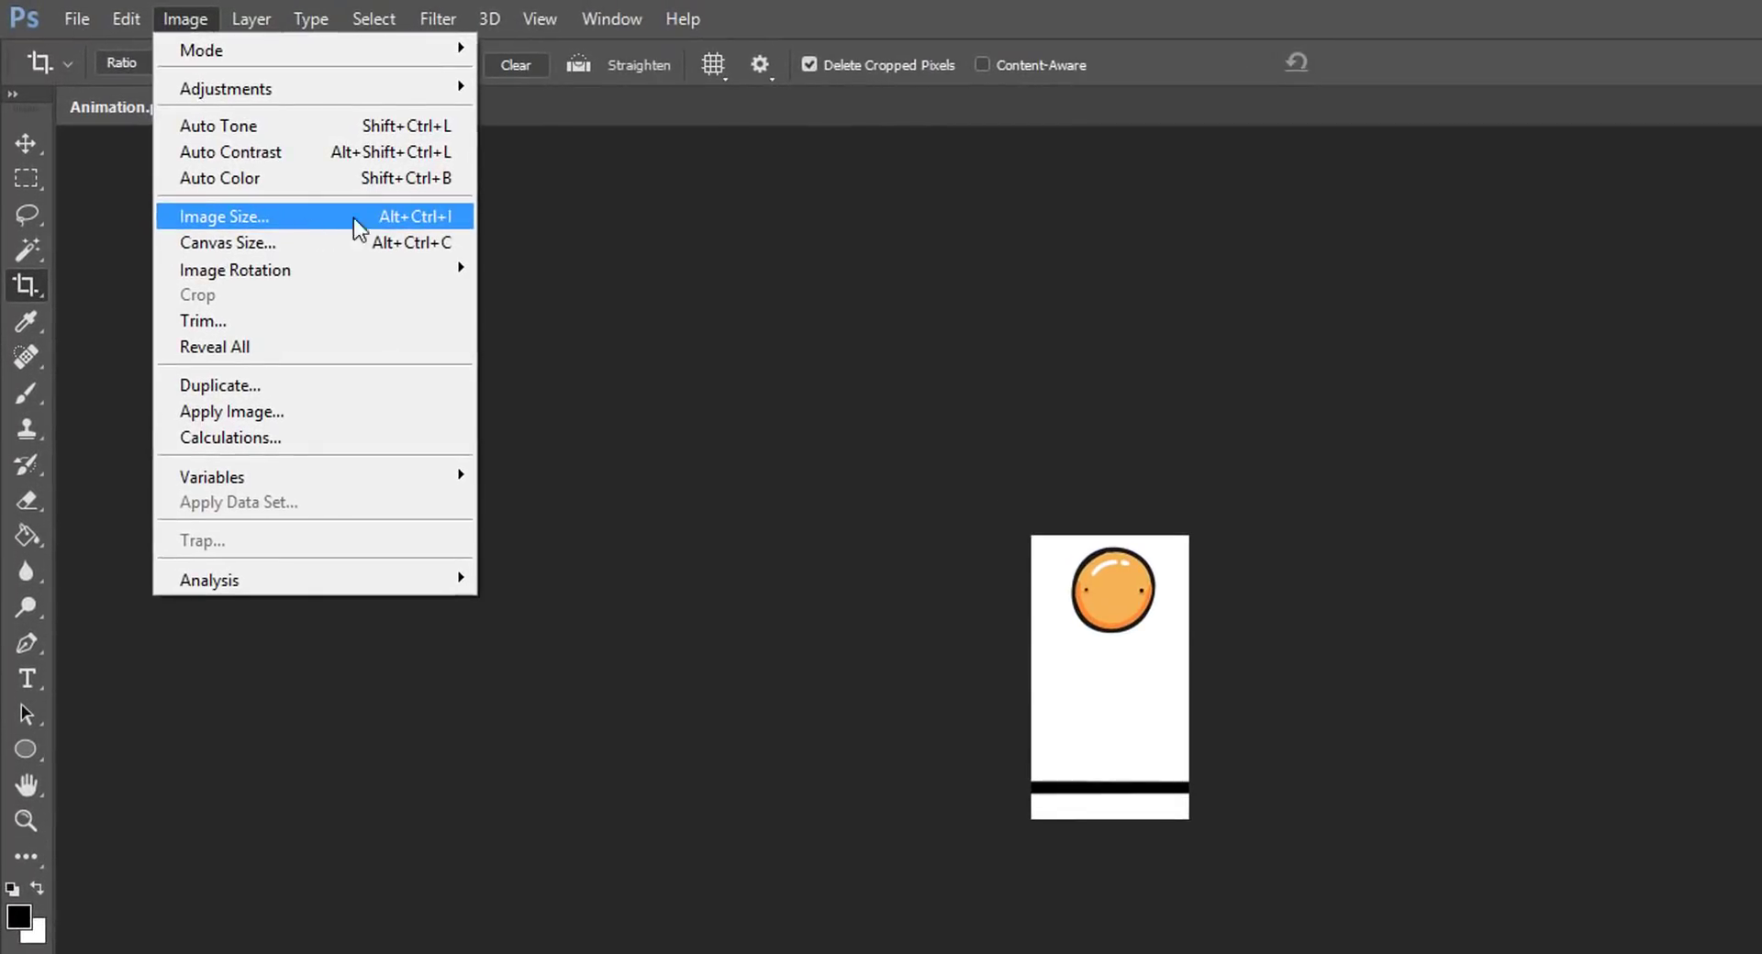
click(308, 222)
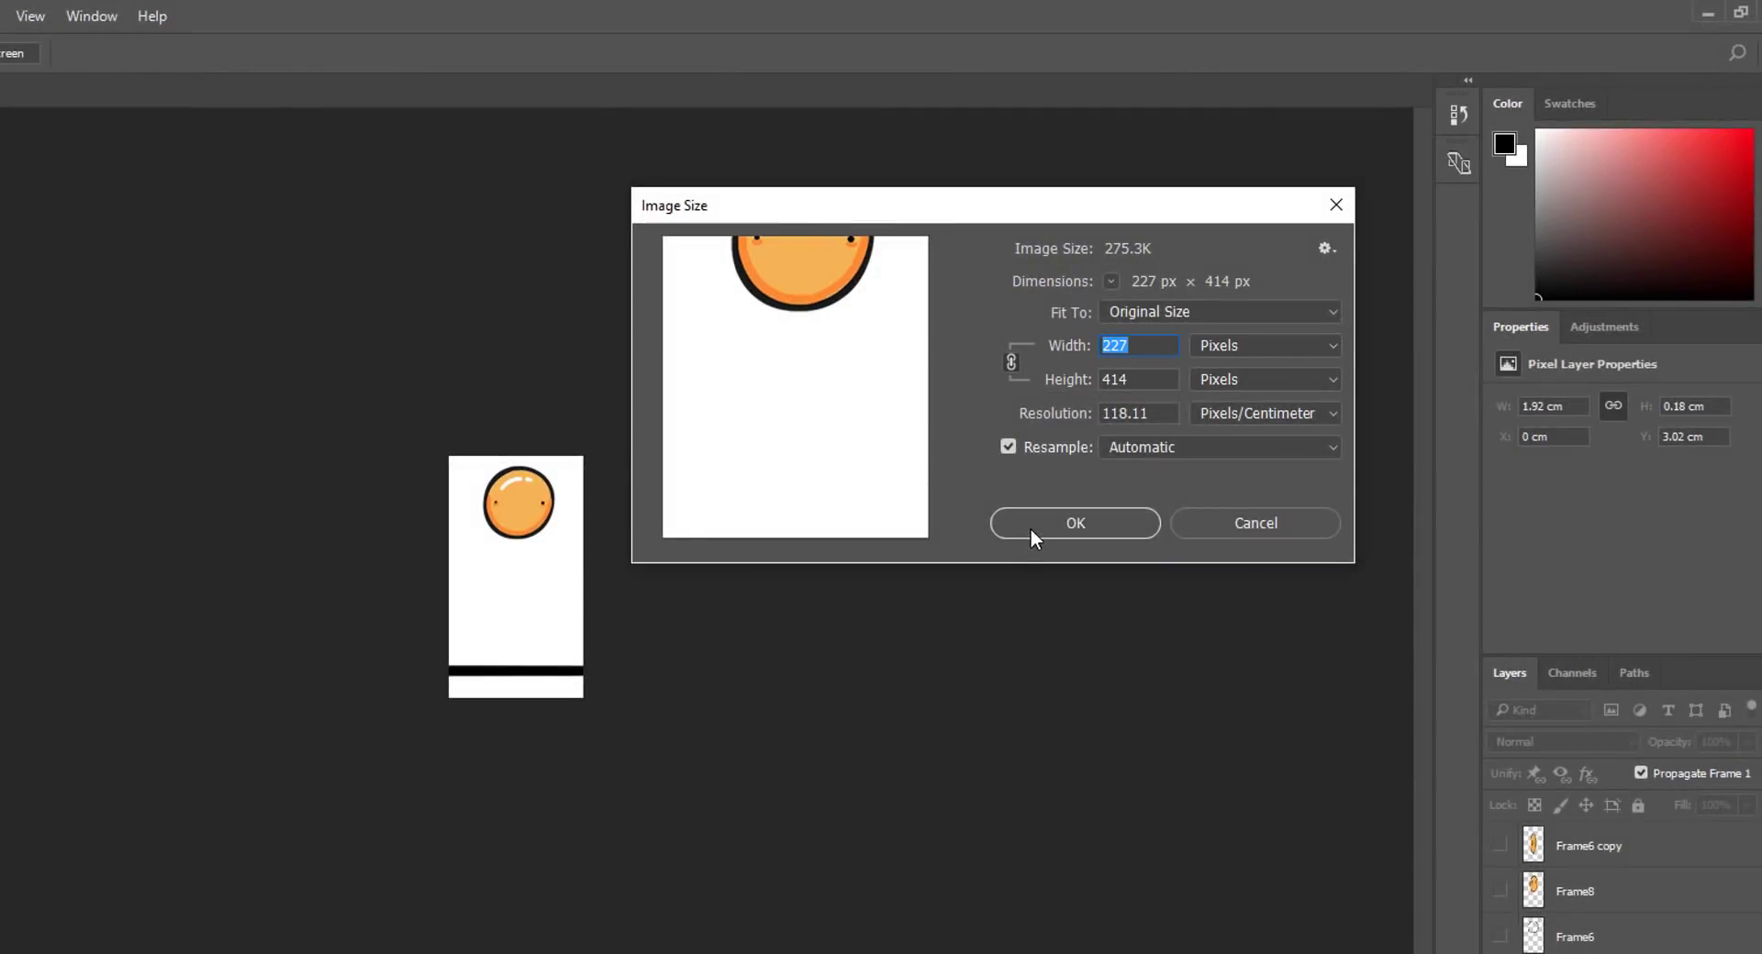
click(1031, 528)
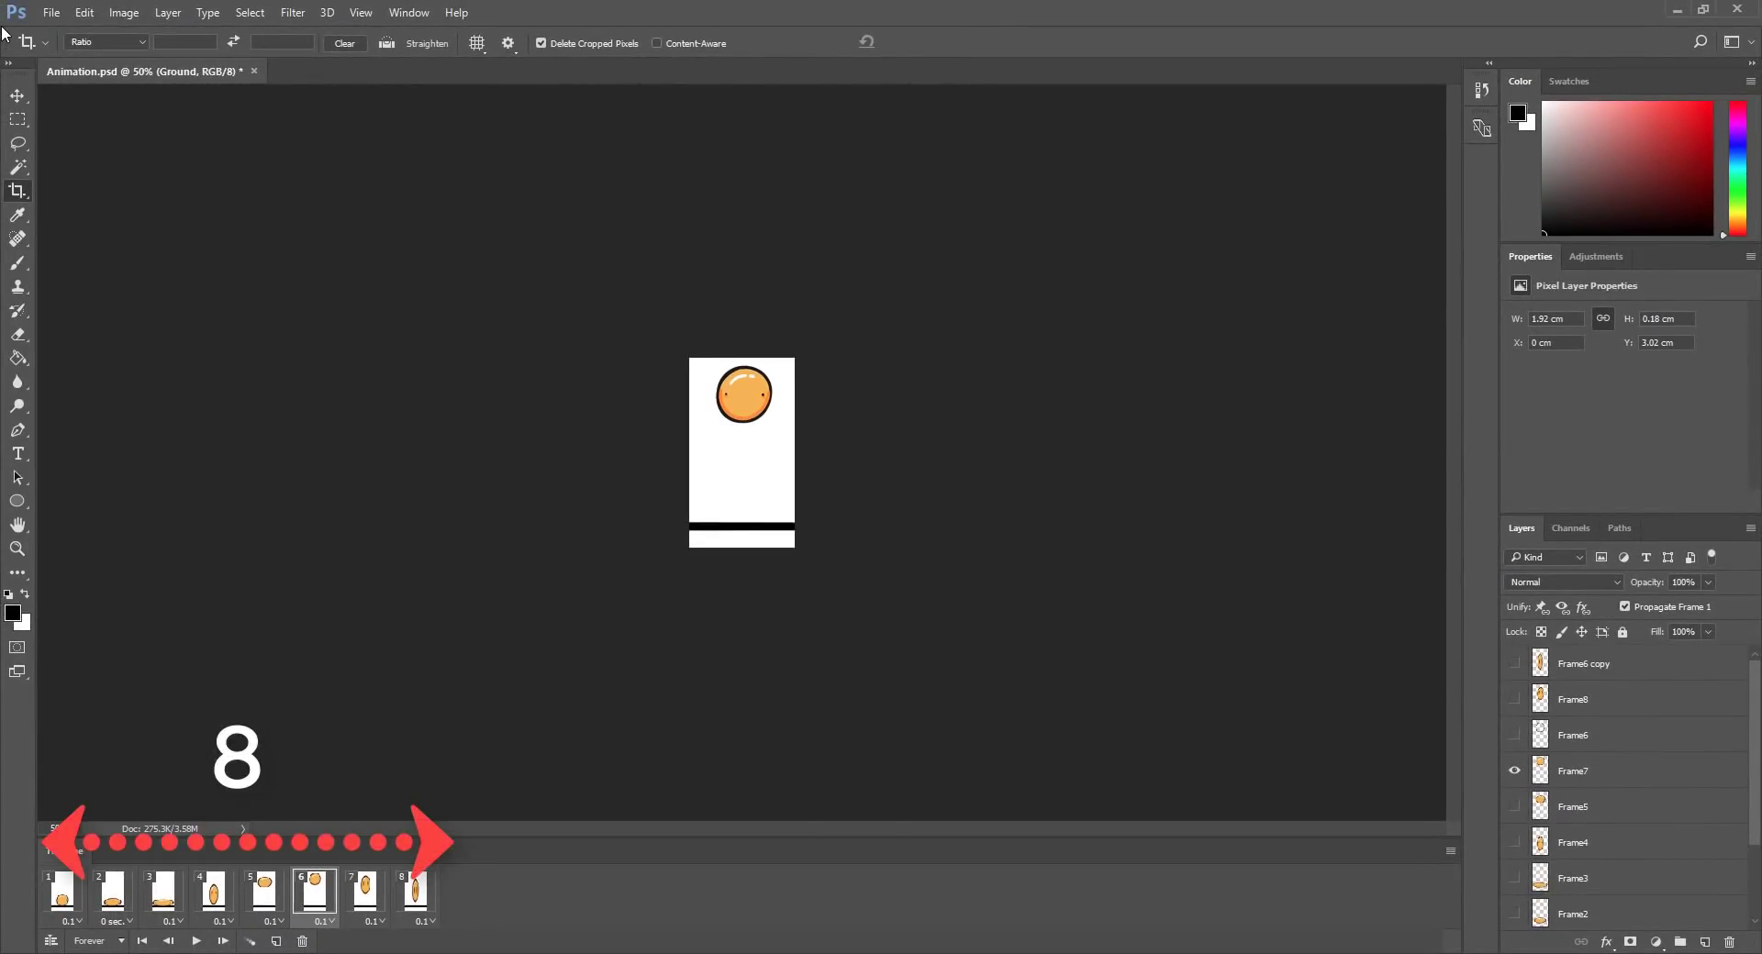
Create a new 1816 × 414 px Photoshop document for the spritesheet
click(50, 12)
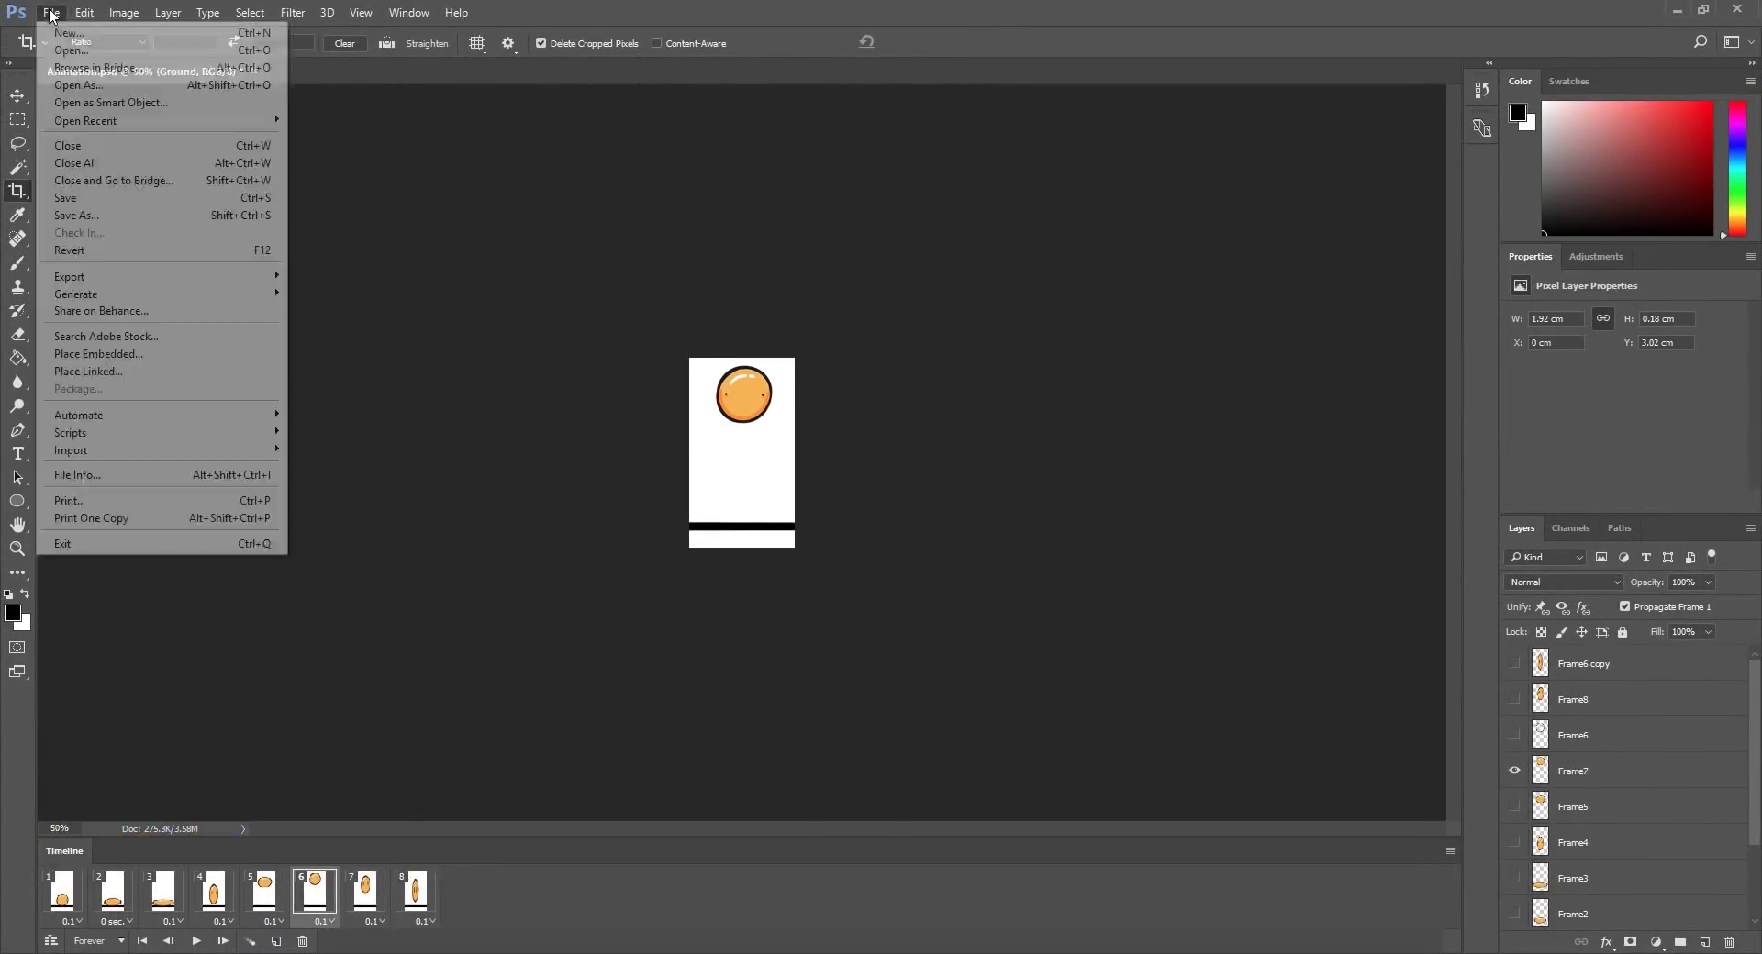
click(92, 29)
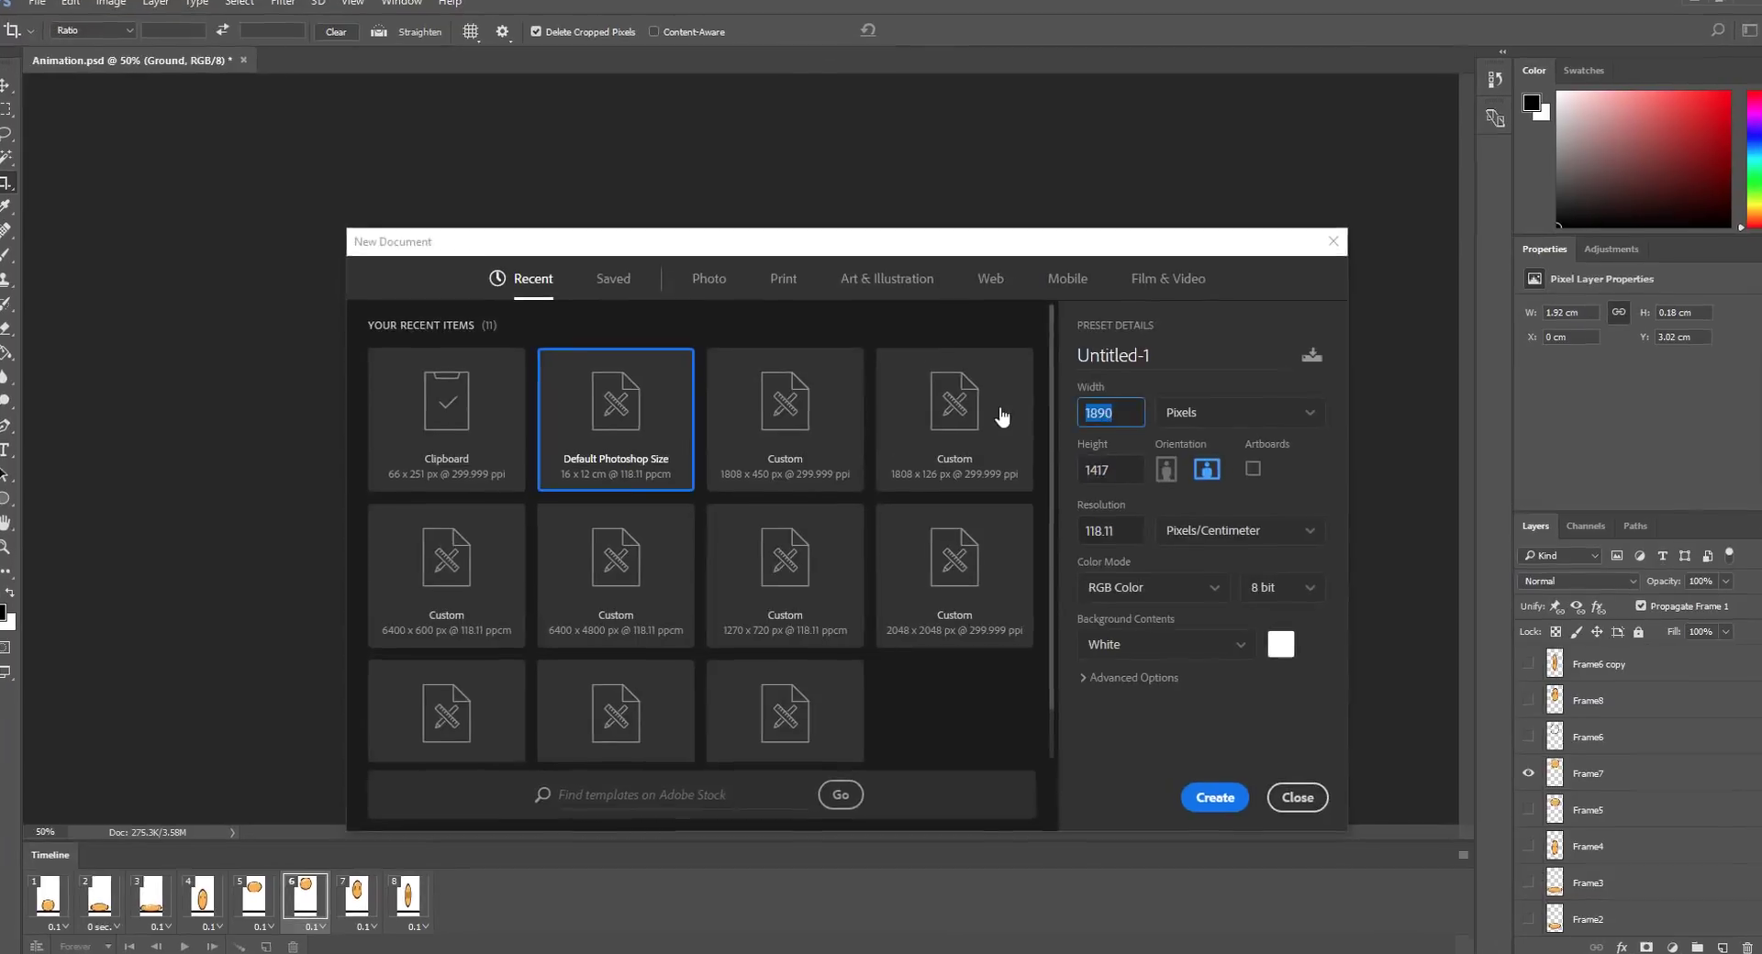
text(1816)
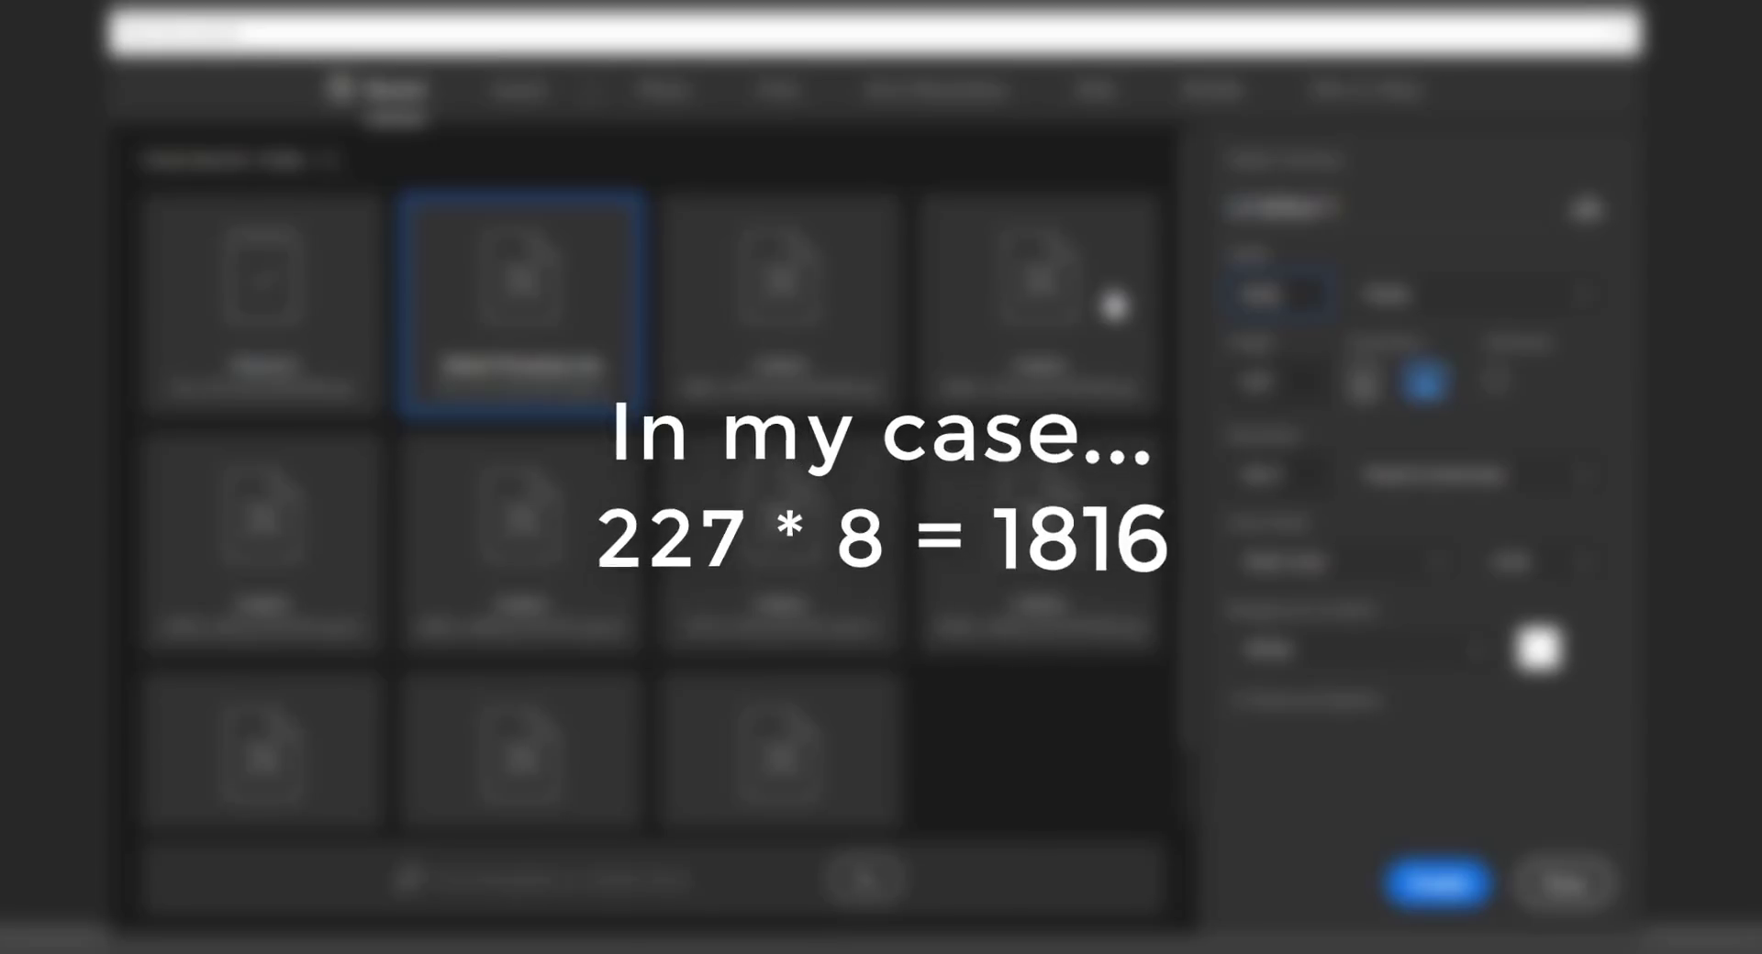
key(Tab)
text(414)
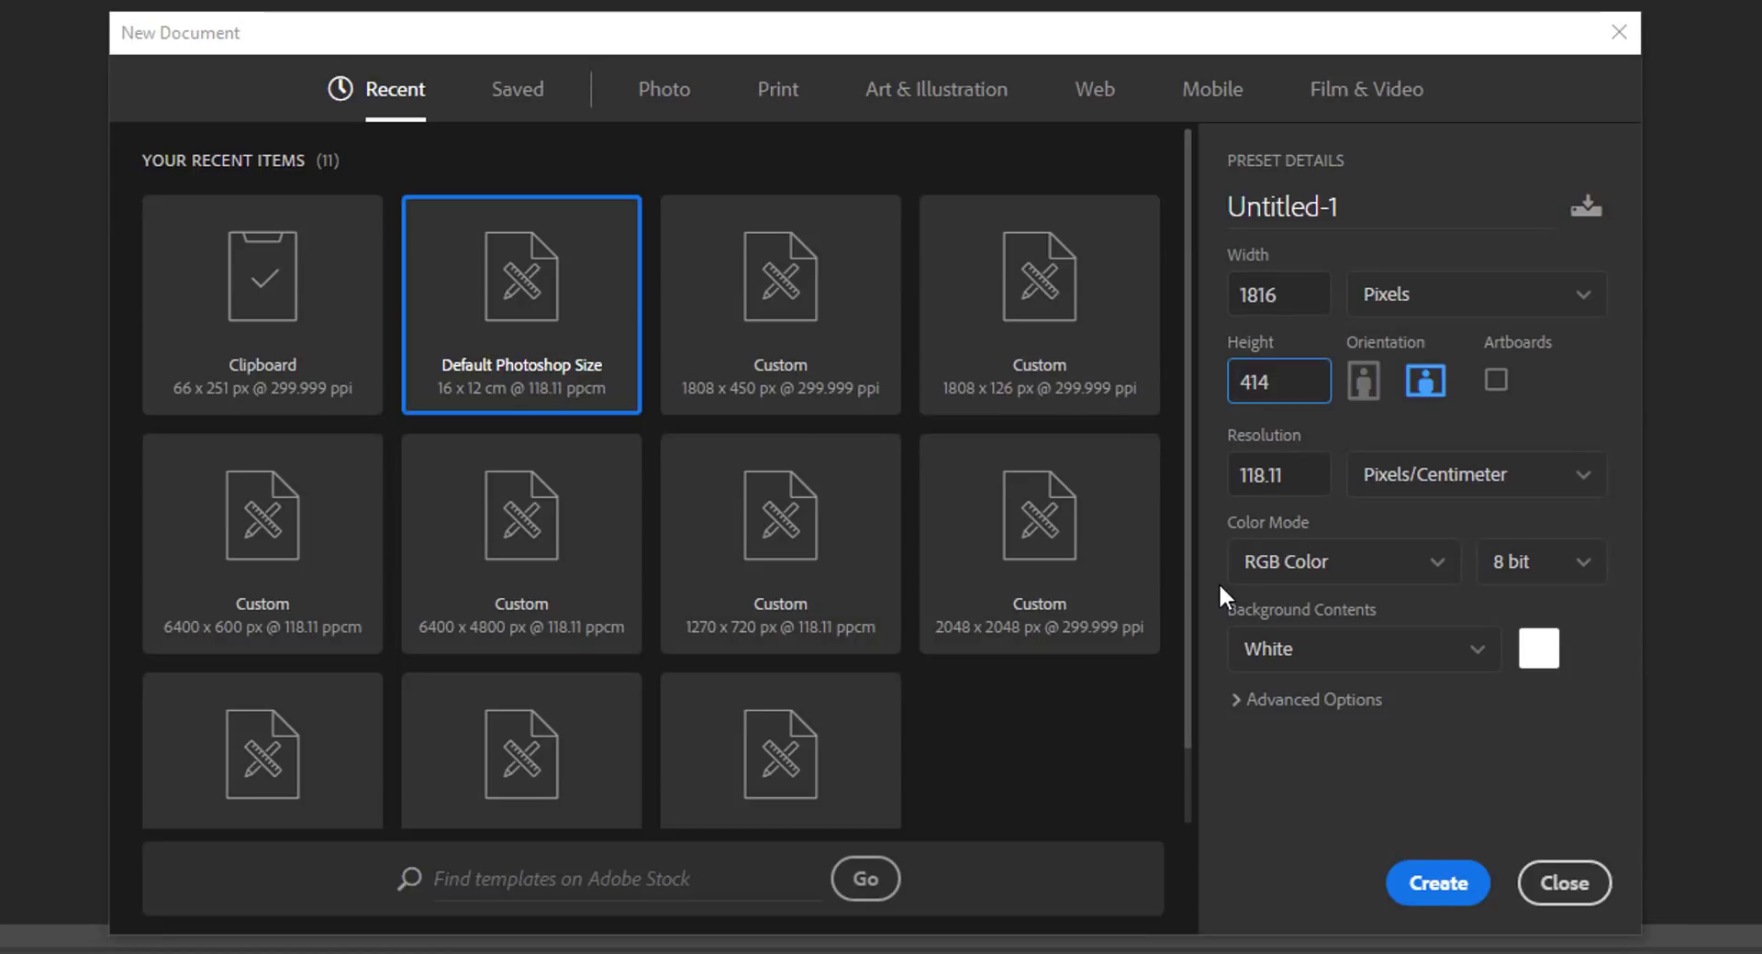
key(Return)
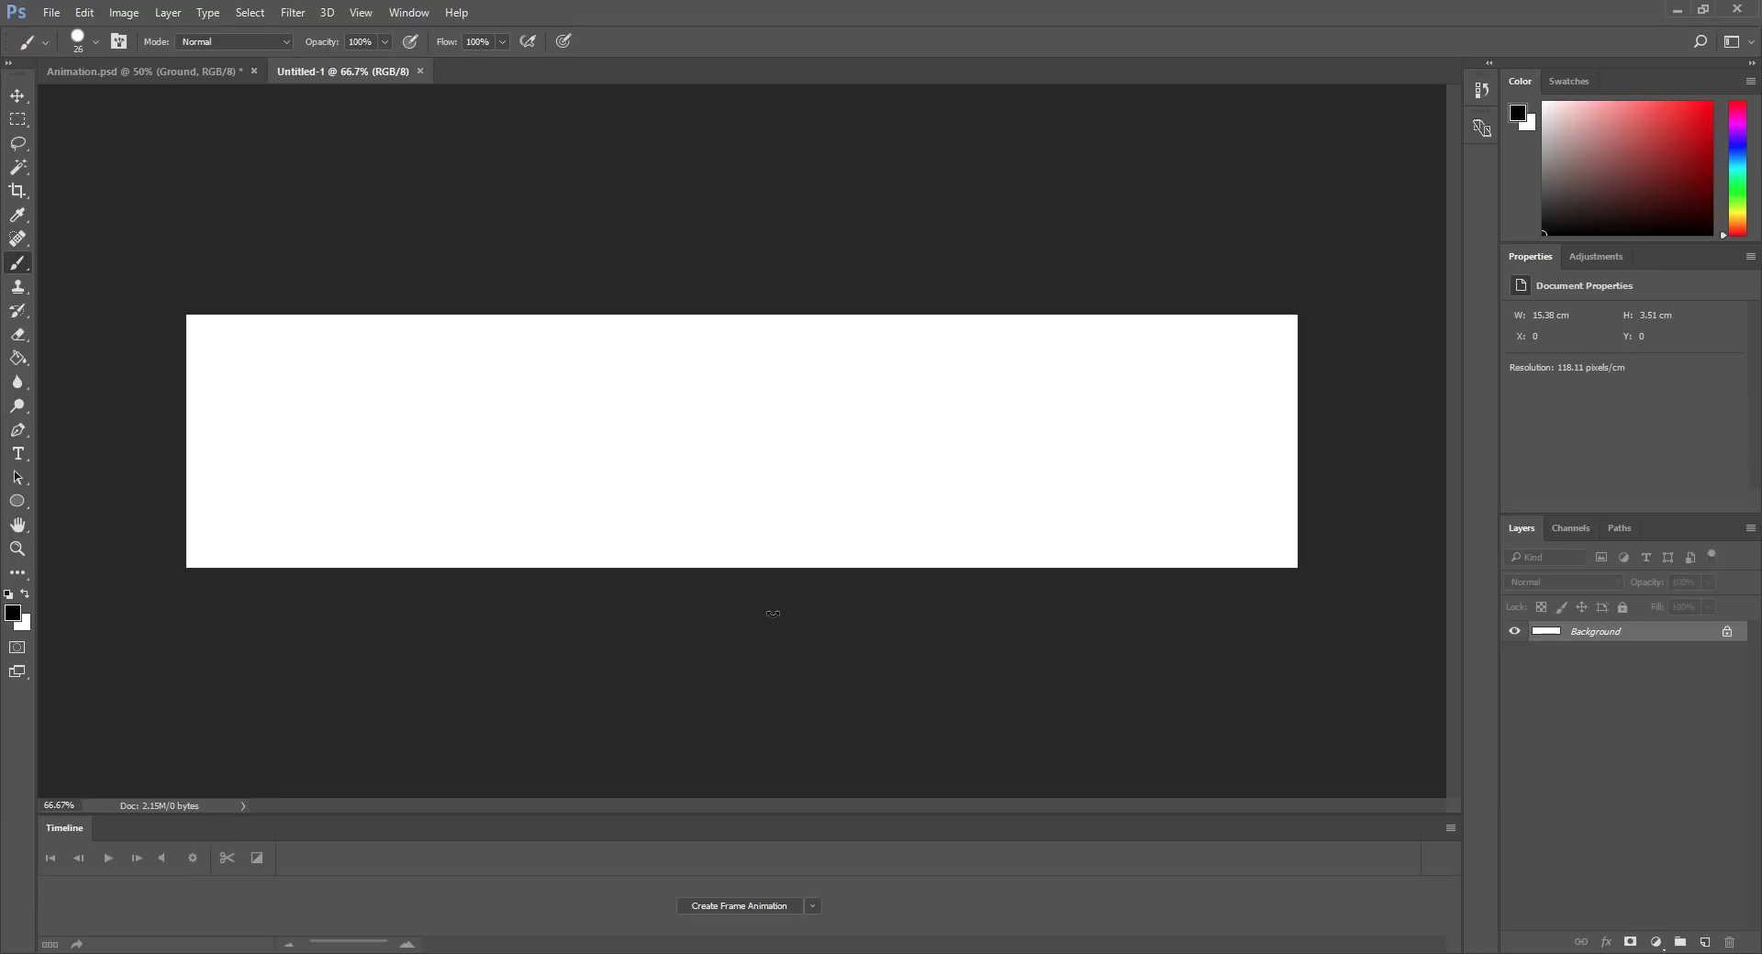
Turn on the grid overlay on the blank canvas via View > Show > Grid
click(361, 12)
mouse_move(420, 323)
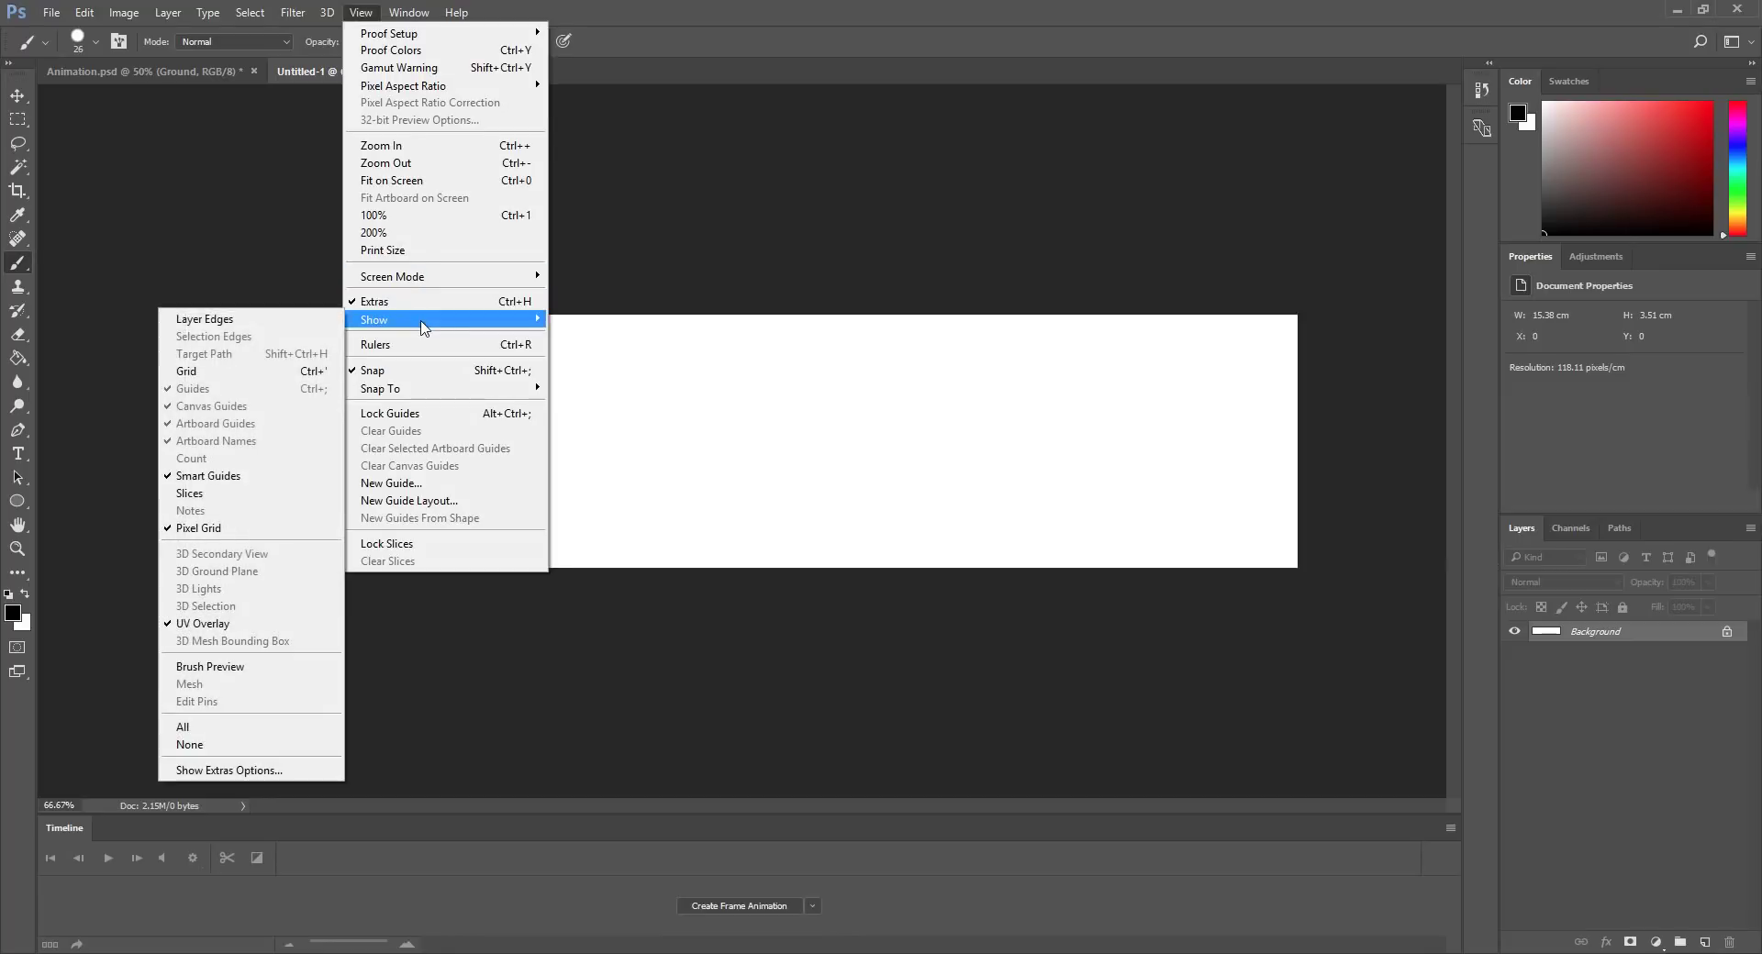
click(268, 376)
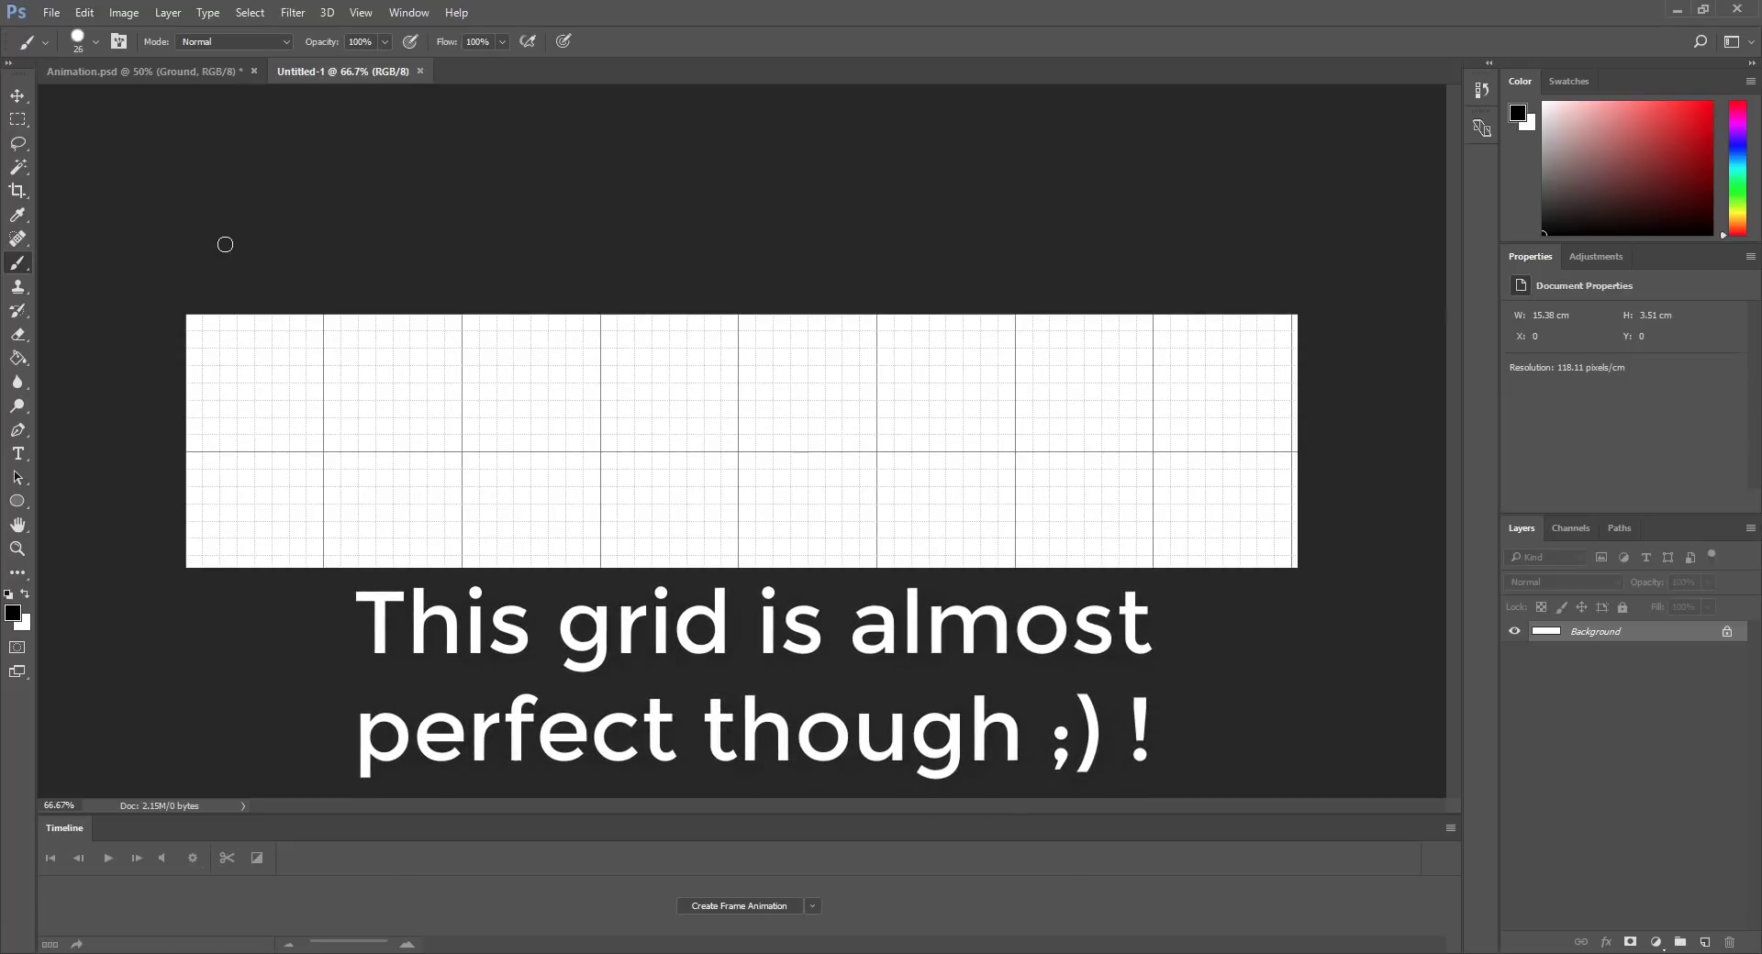
Set Gridline Every to 227 pixels in the Guides, Grid & Slices preferences
click(84, 13)
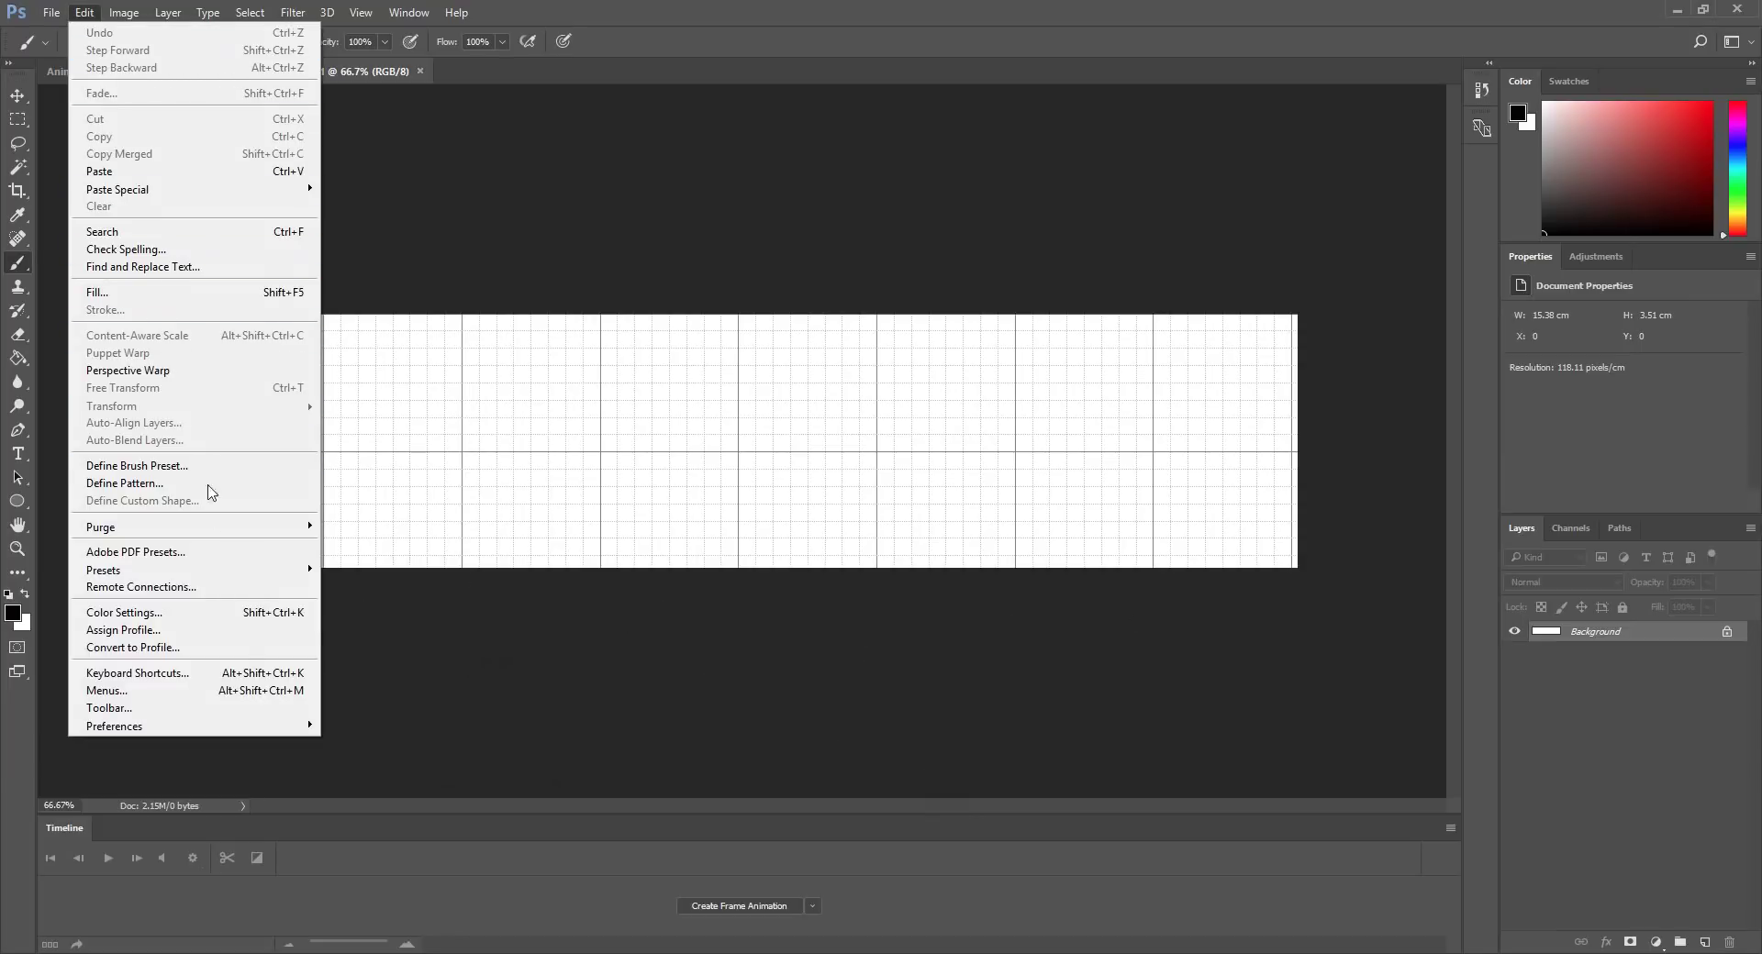
mouse_move(261, 728)
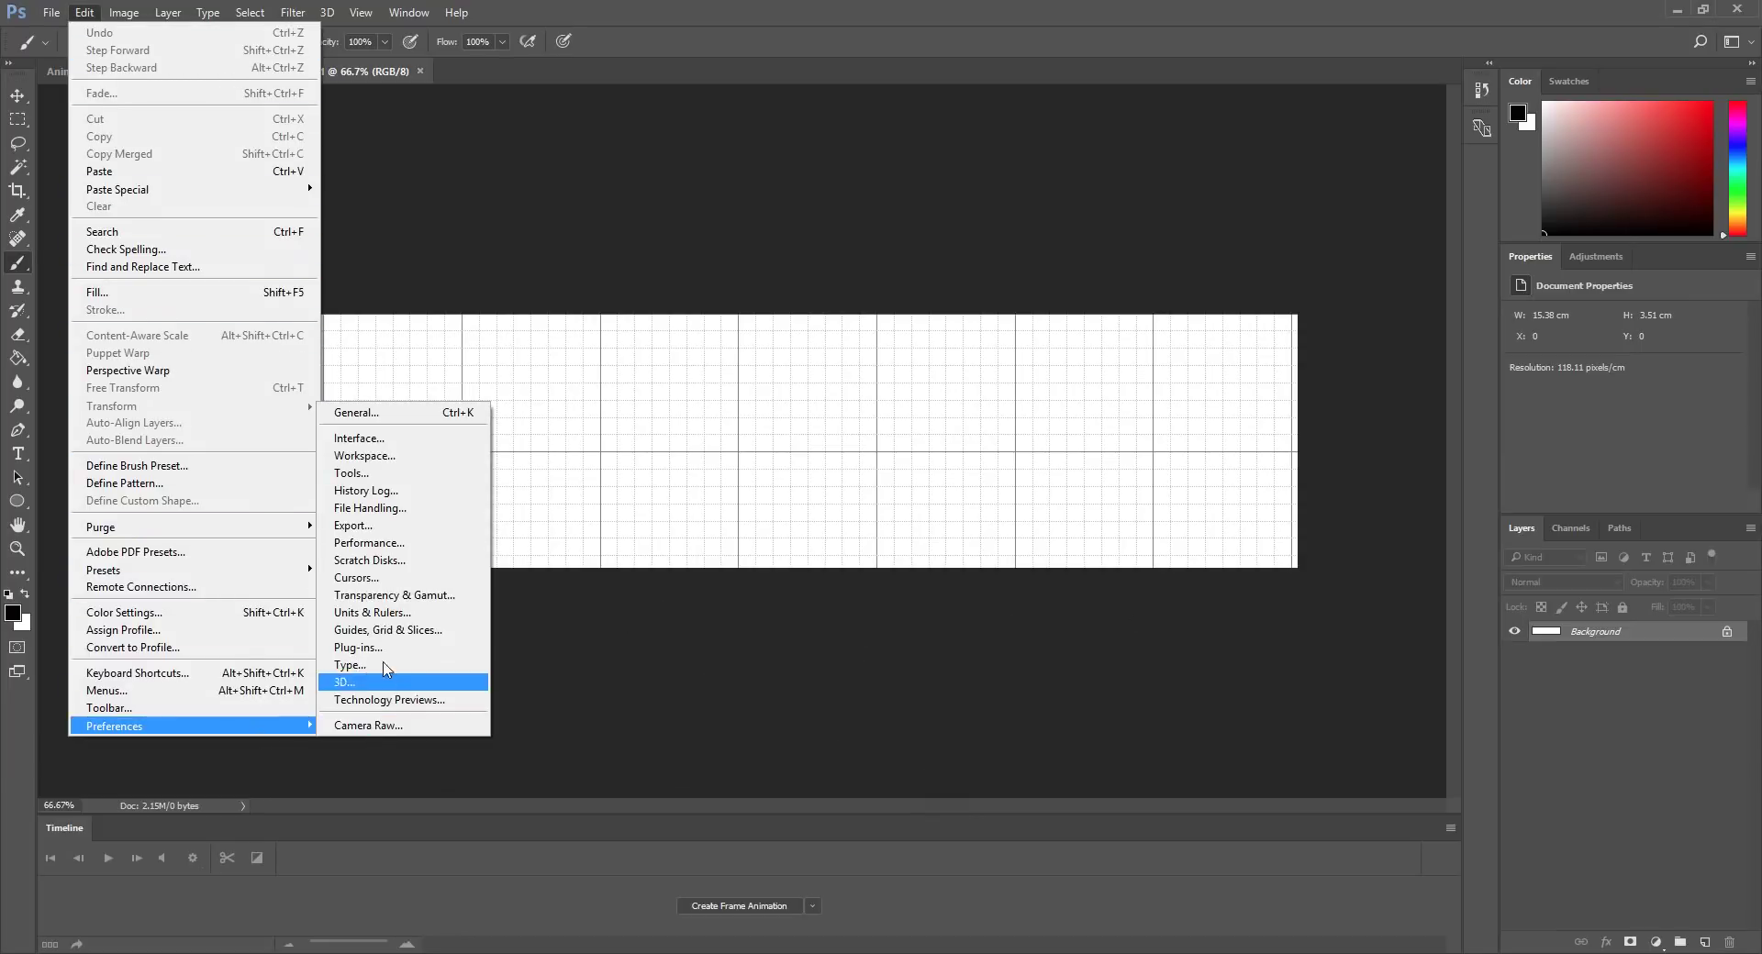
click(400, 629)
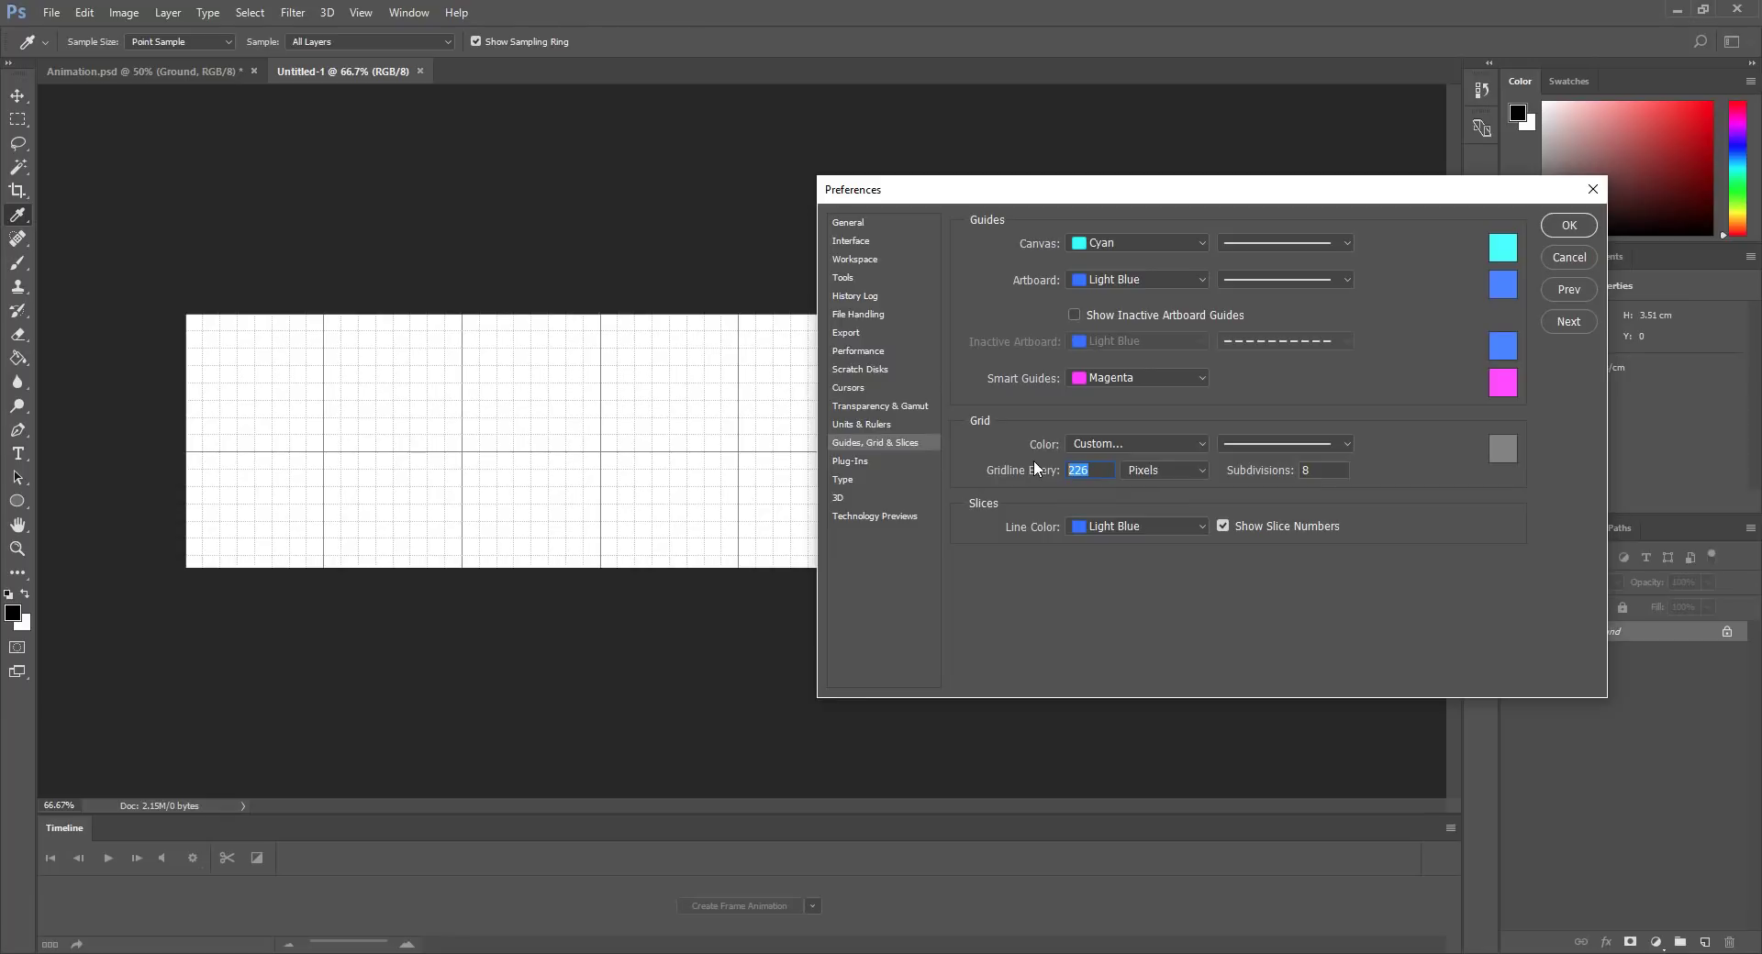
text(227)
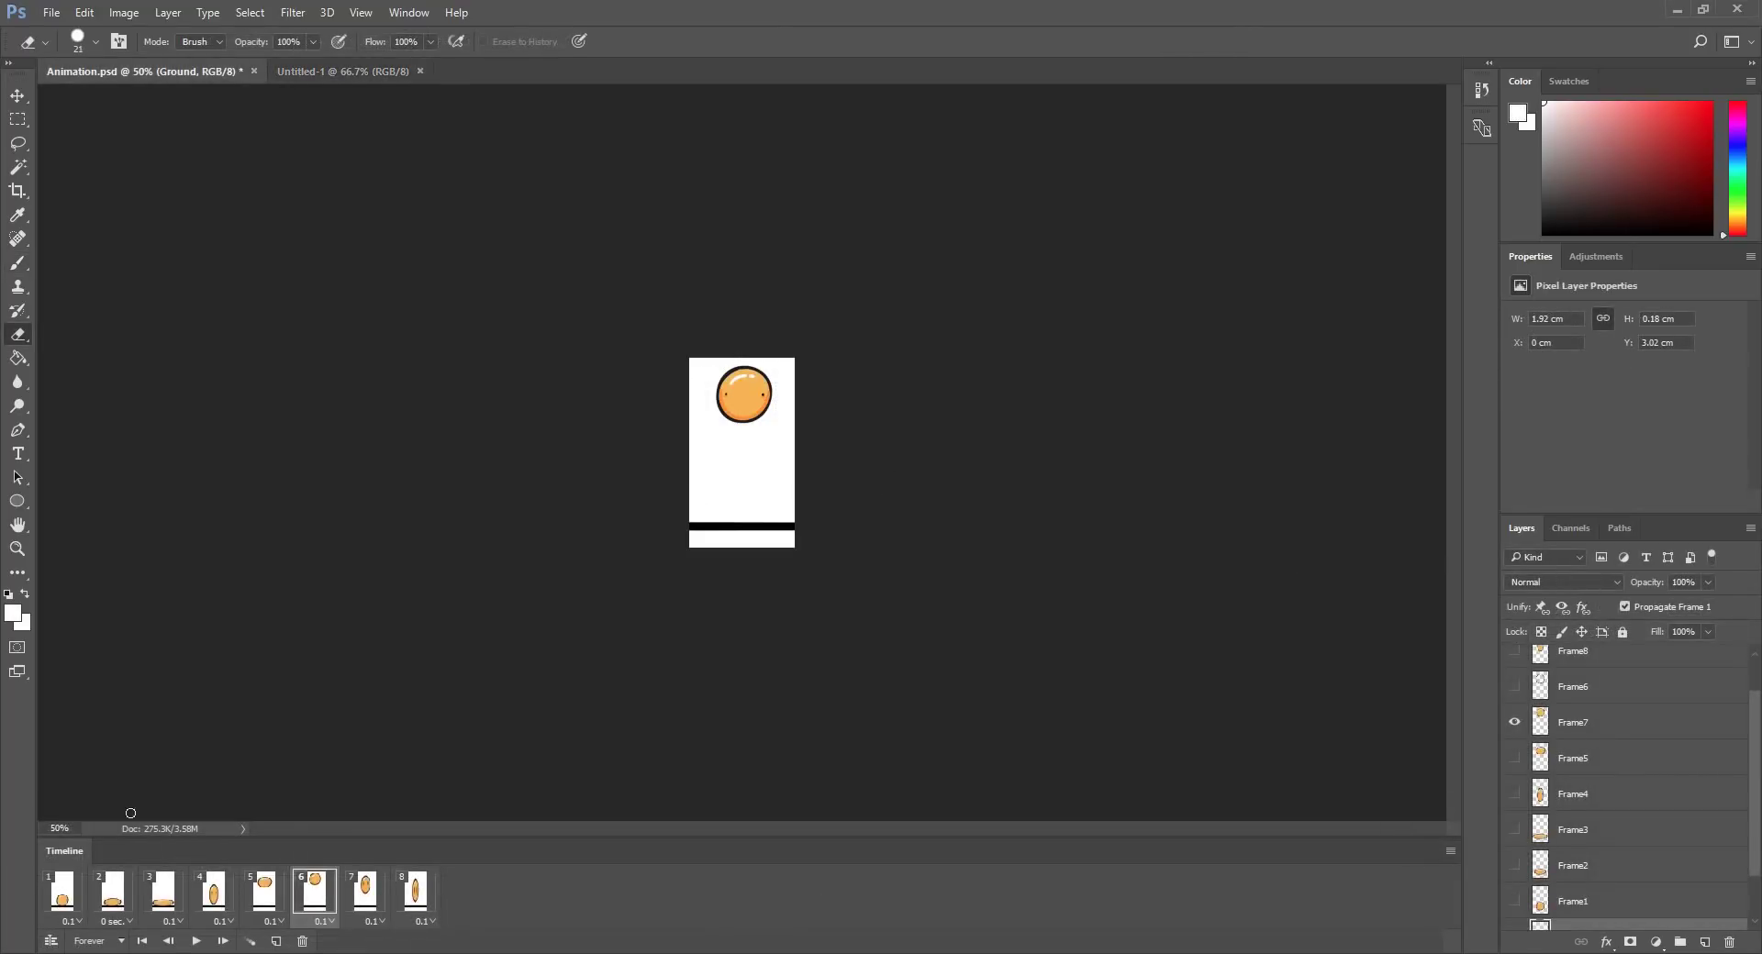
Copy the Frame1 ball from Animation.psd and place it in the first grid column
click(73, 897)
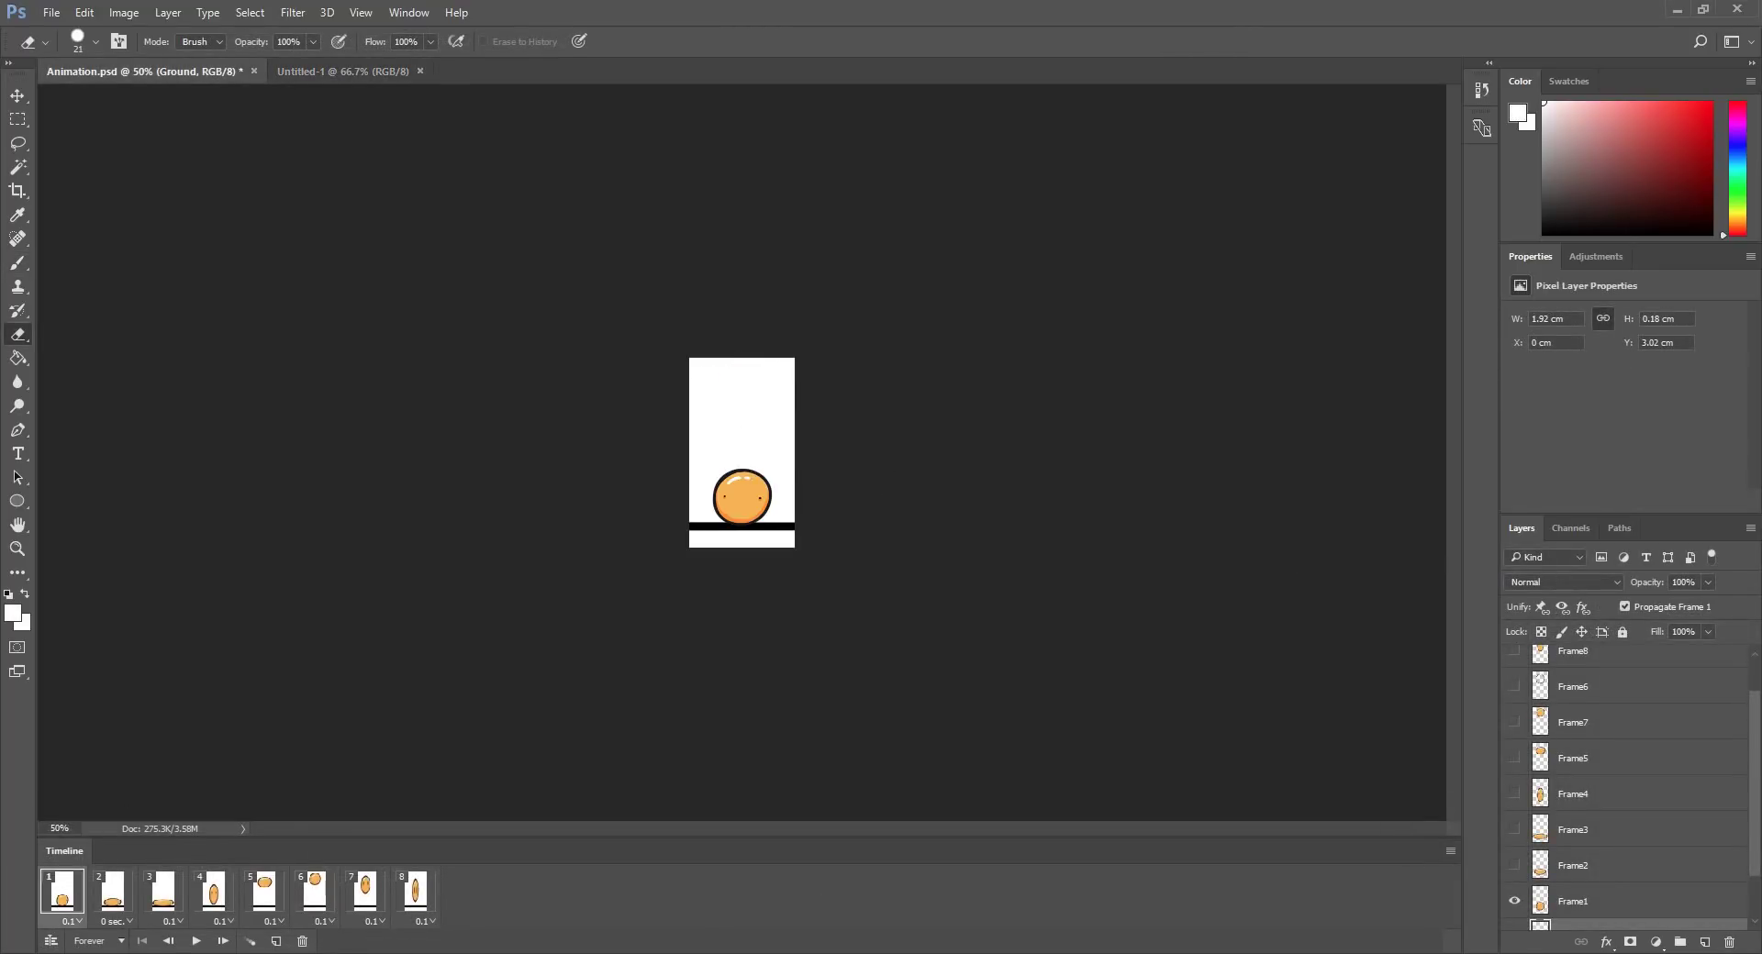
scroll(1640, 850, down, 2)
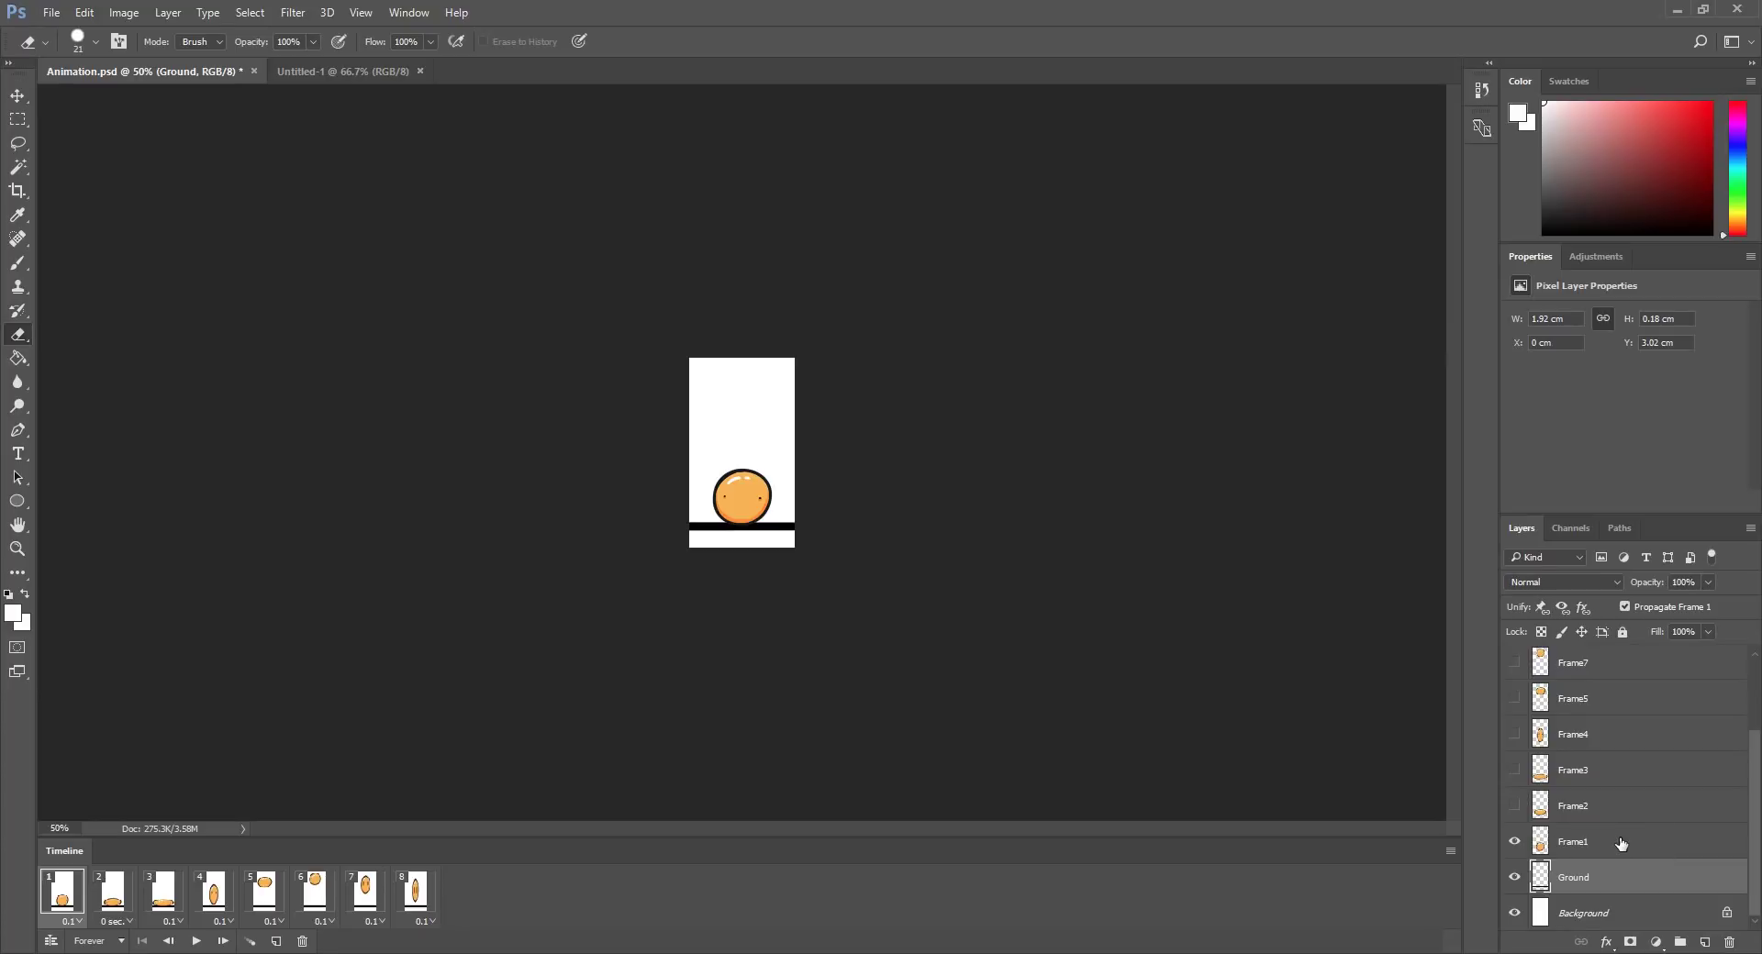
click(1562, 829)
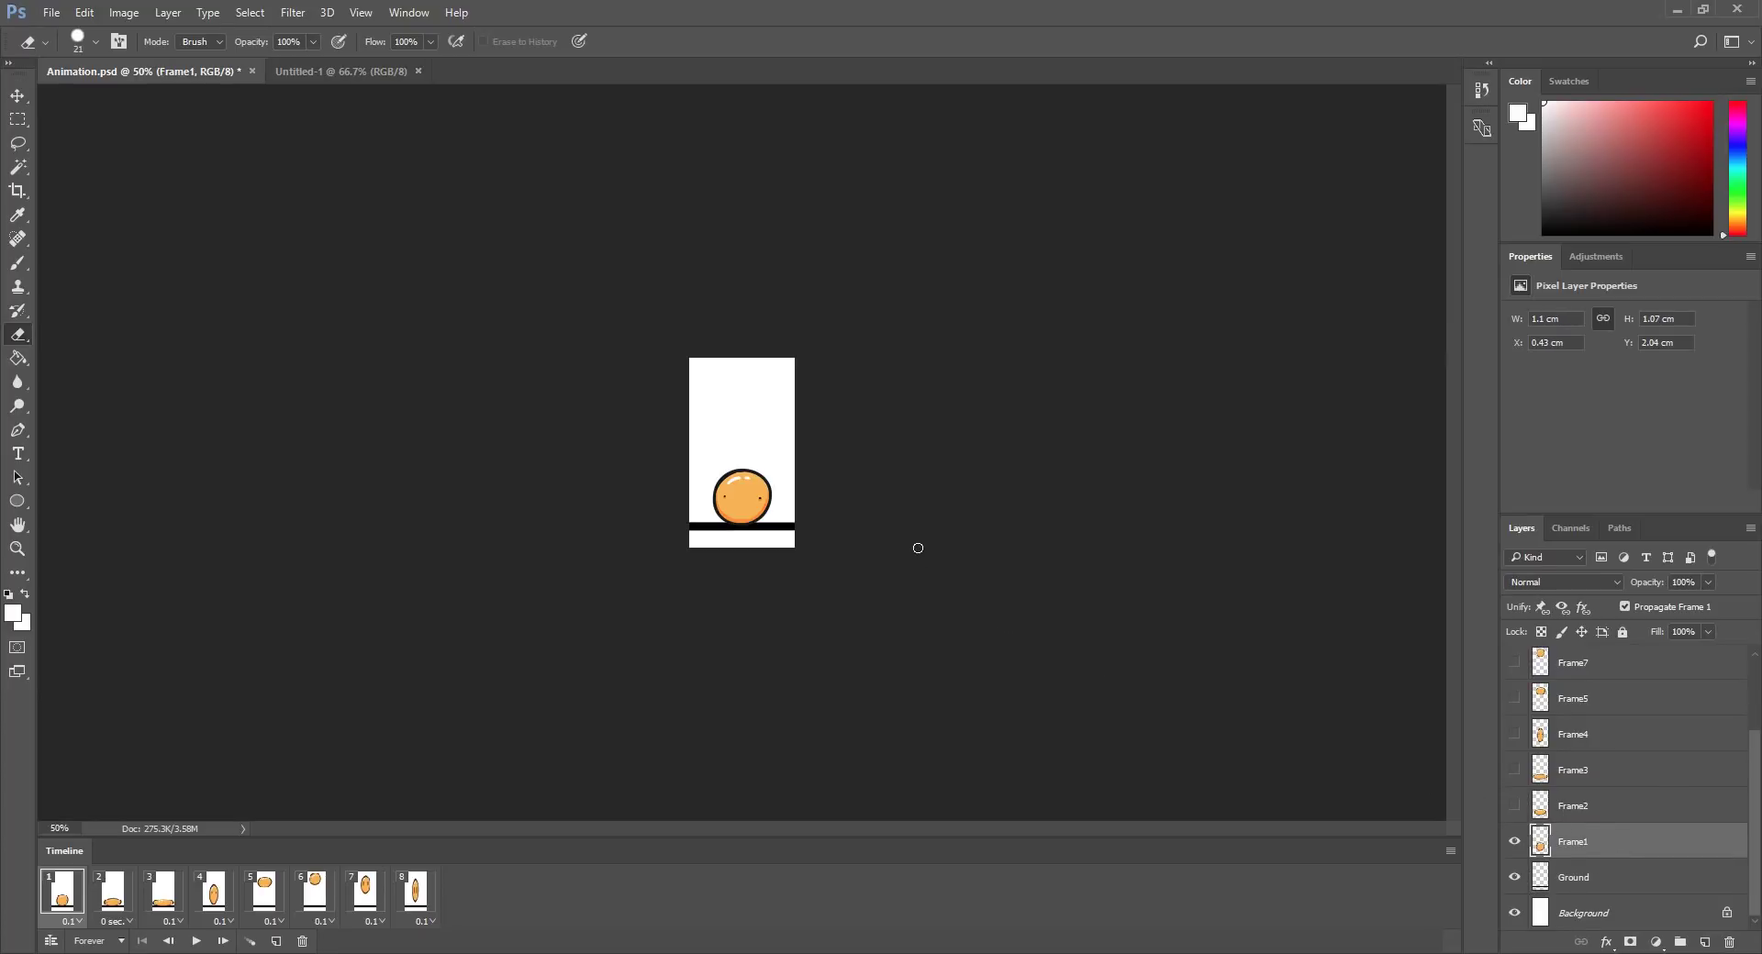
key(l)
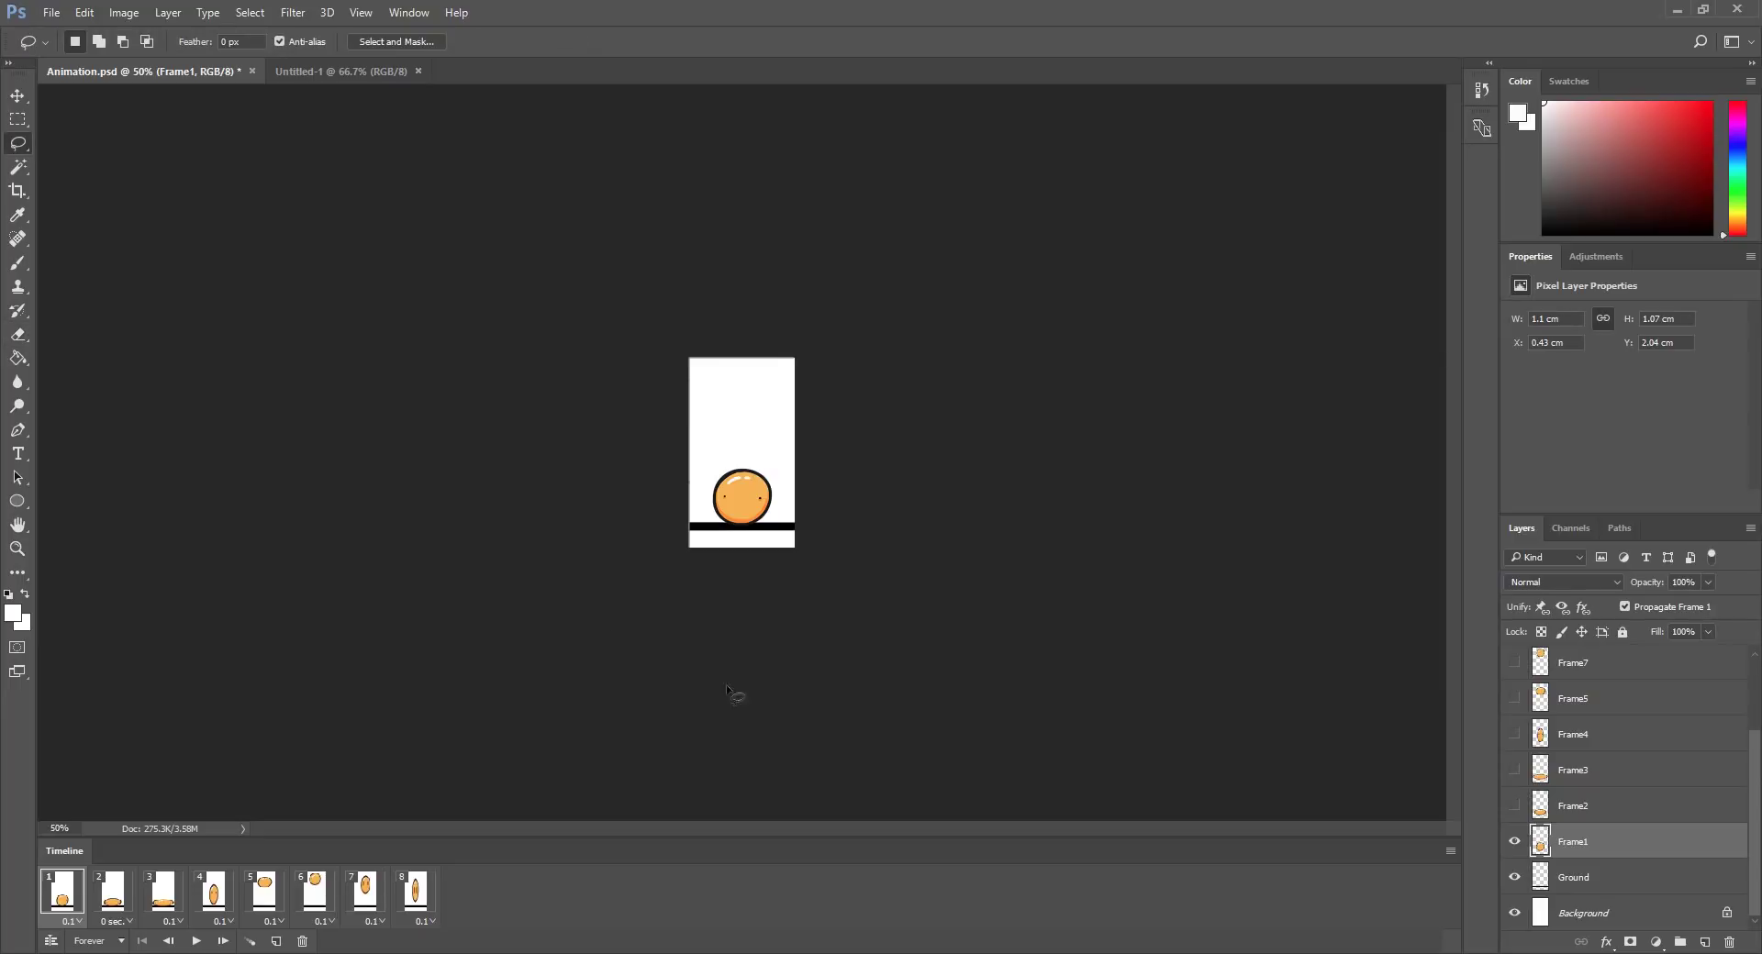
key(ctrl+a)
click(350, 69)
key(ctrl+v)
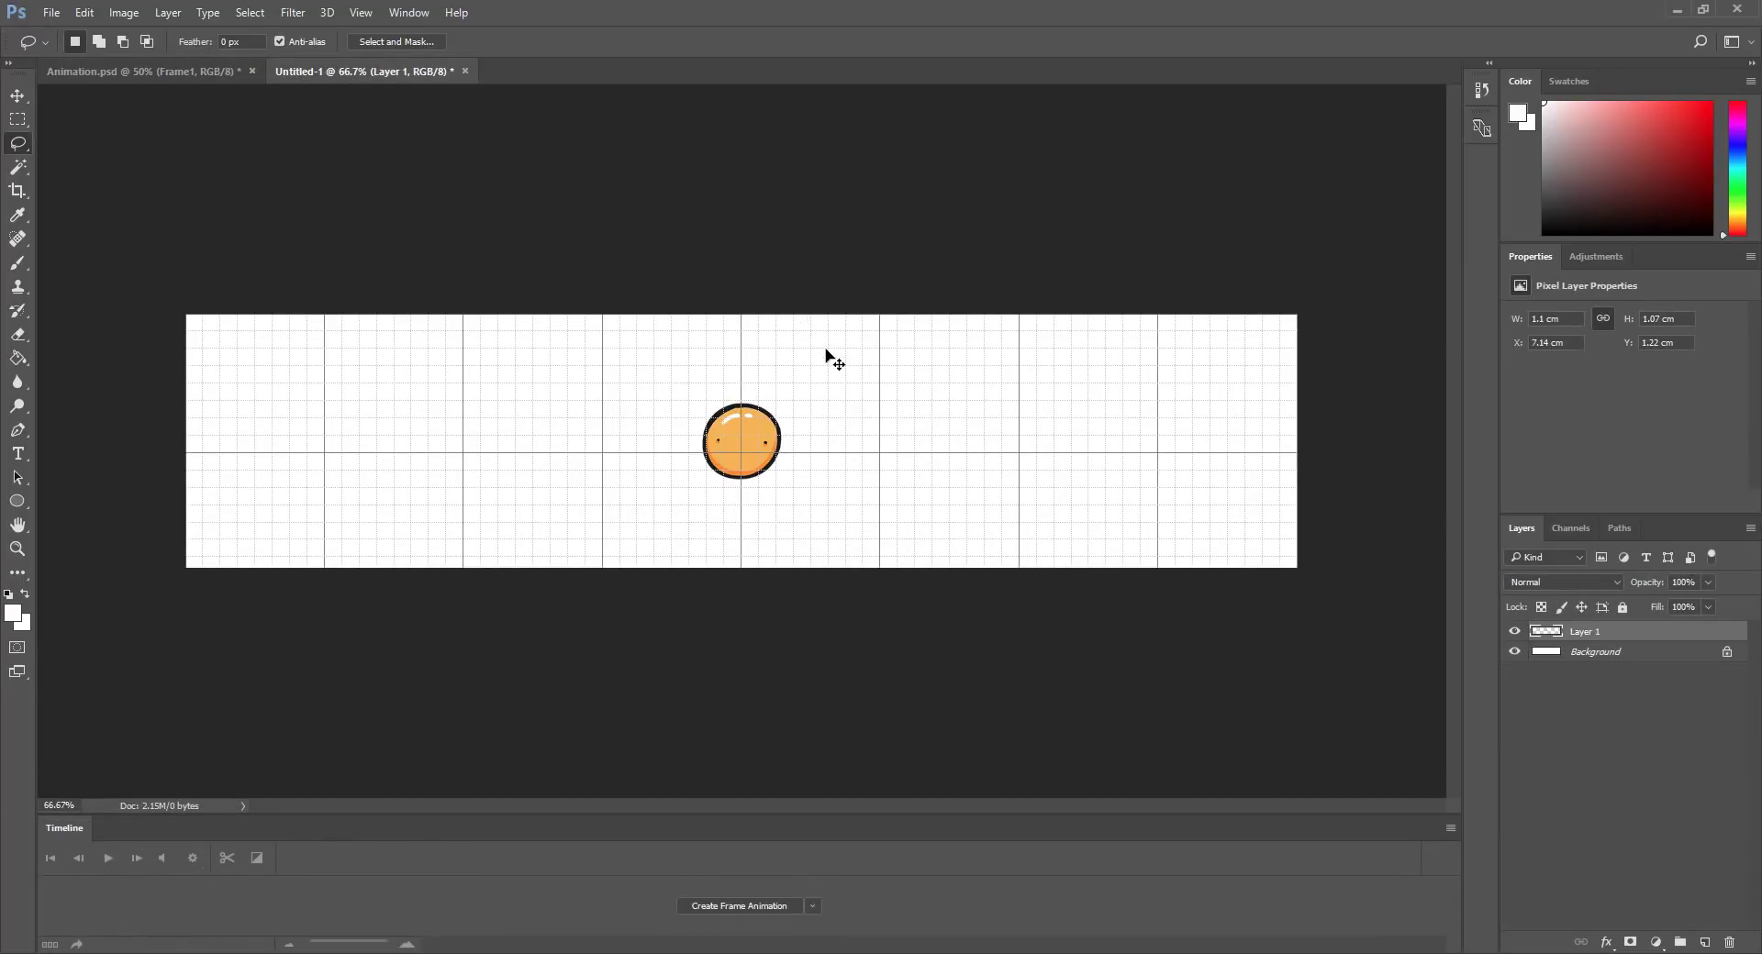
key(ctrl+t)
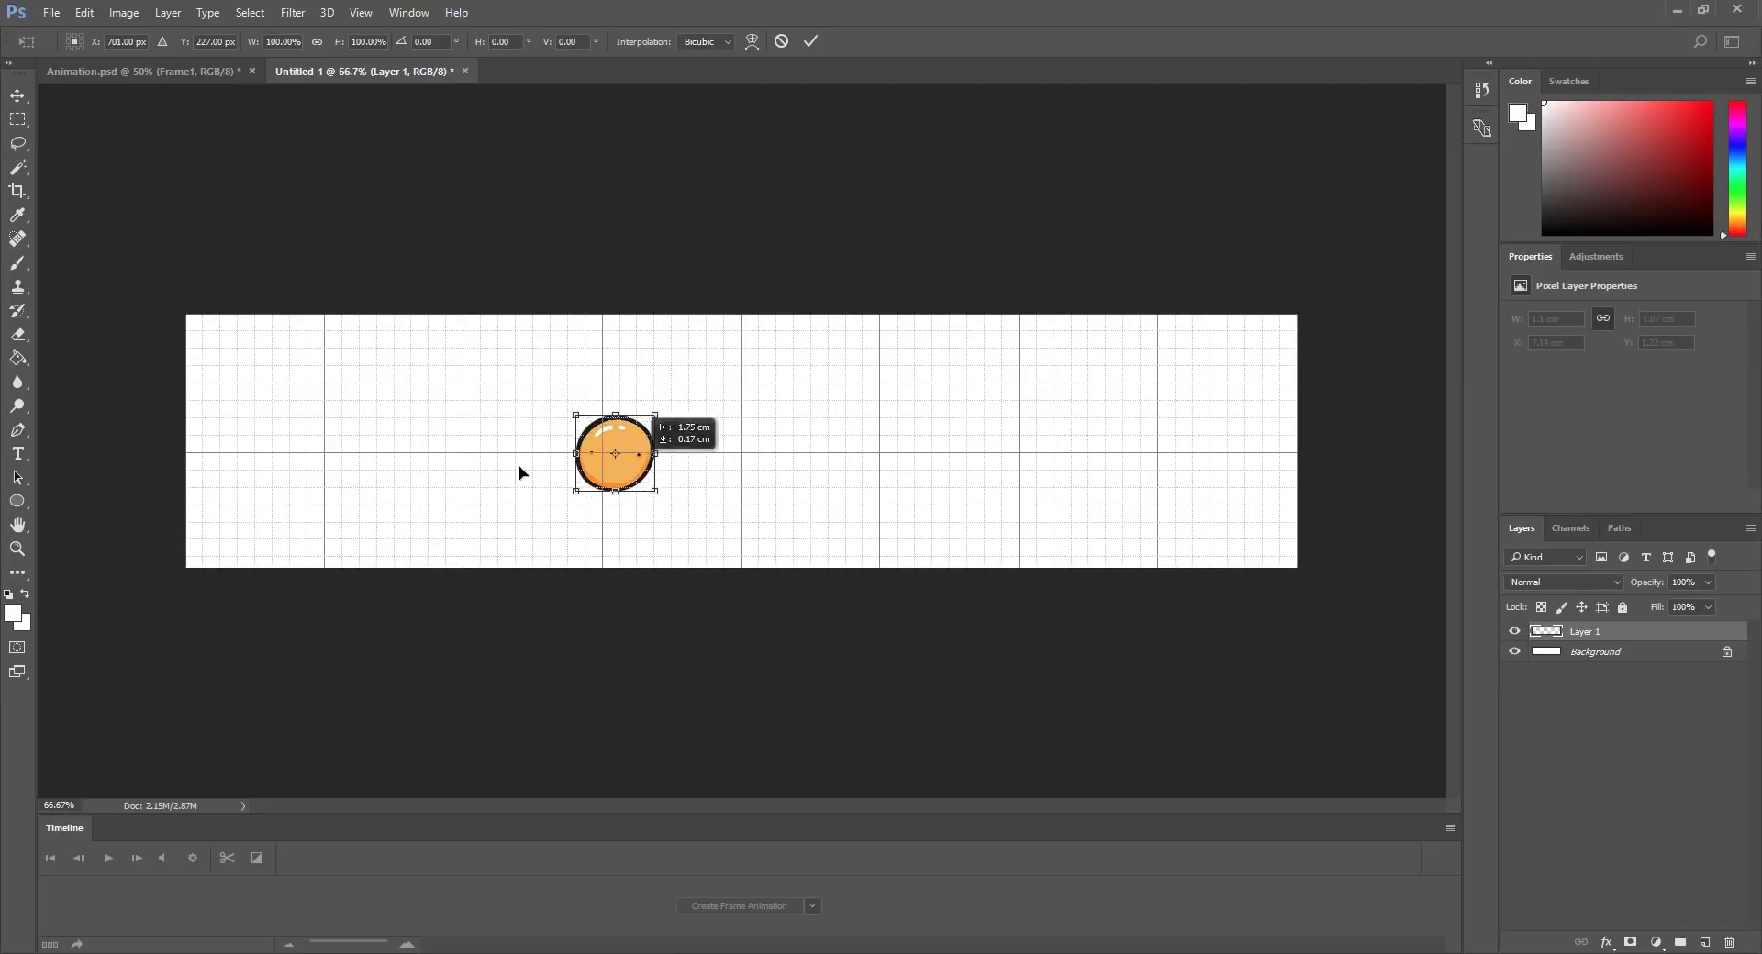
drag(505, 472, 276, 501)
key(Left)
key(Left)
key(Left)
key(Left)
key(Return)
key(l)
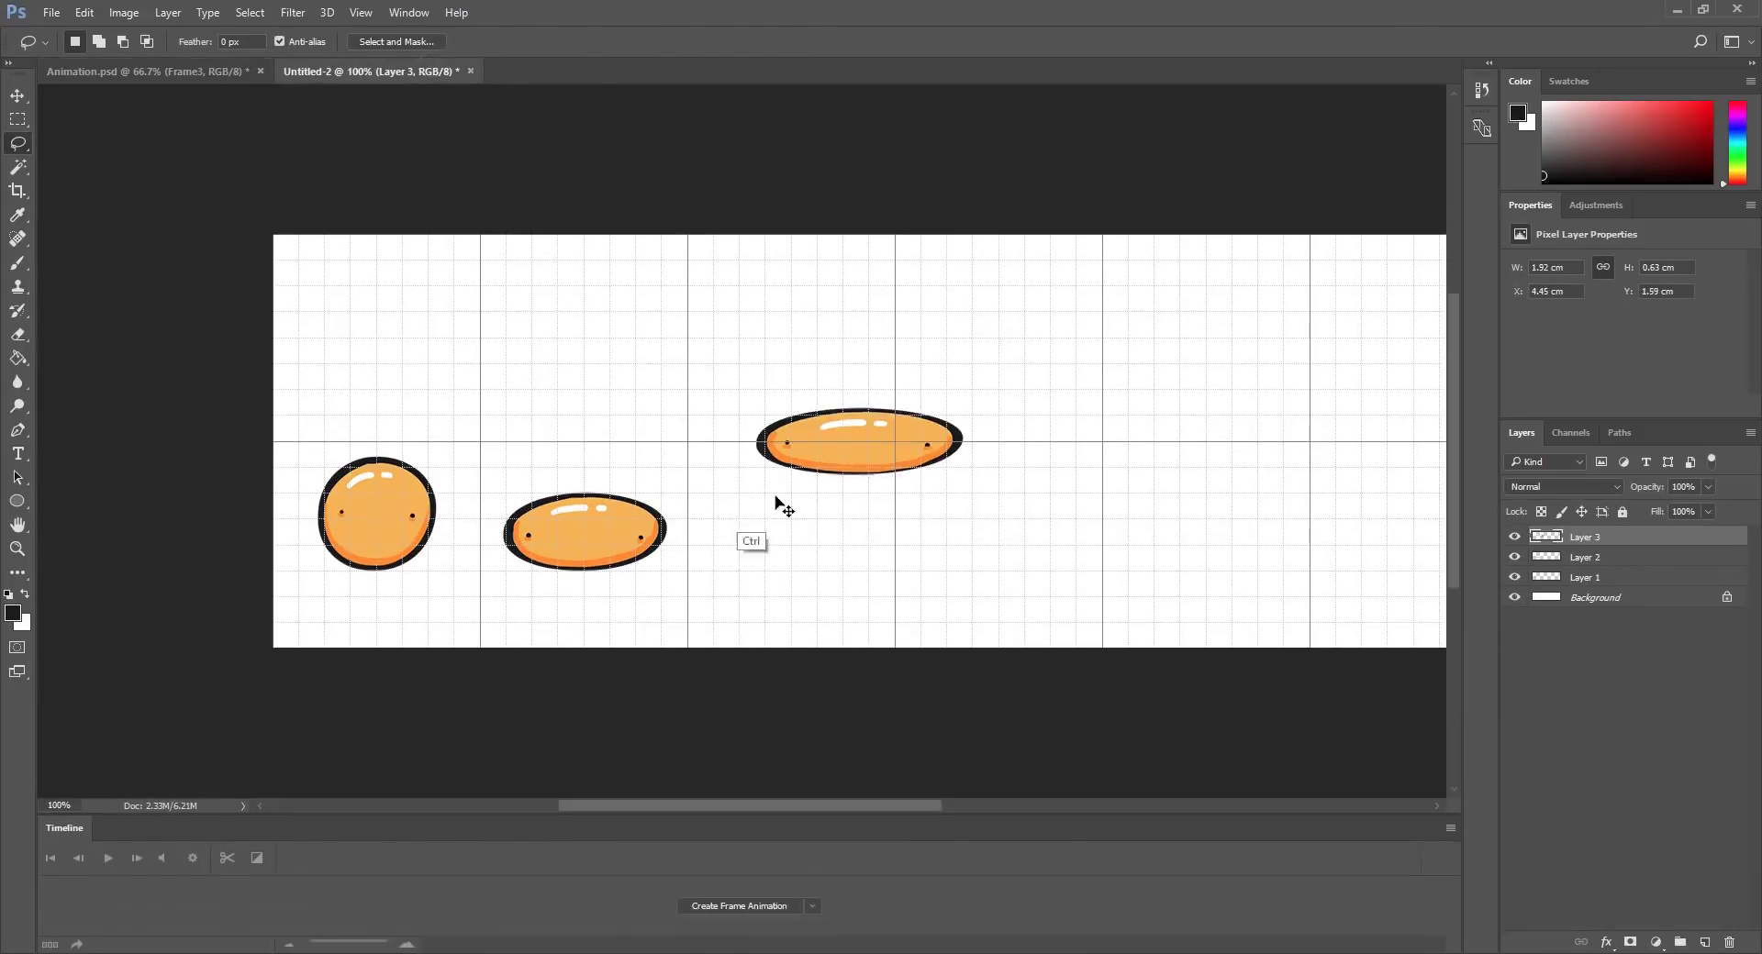
Move the squashed, fifth, seventh and last ball poses into their own grid columns
drag(775, 503, 896, 633)
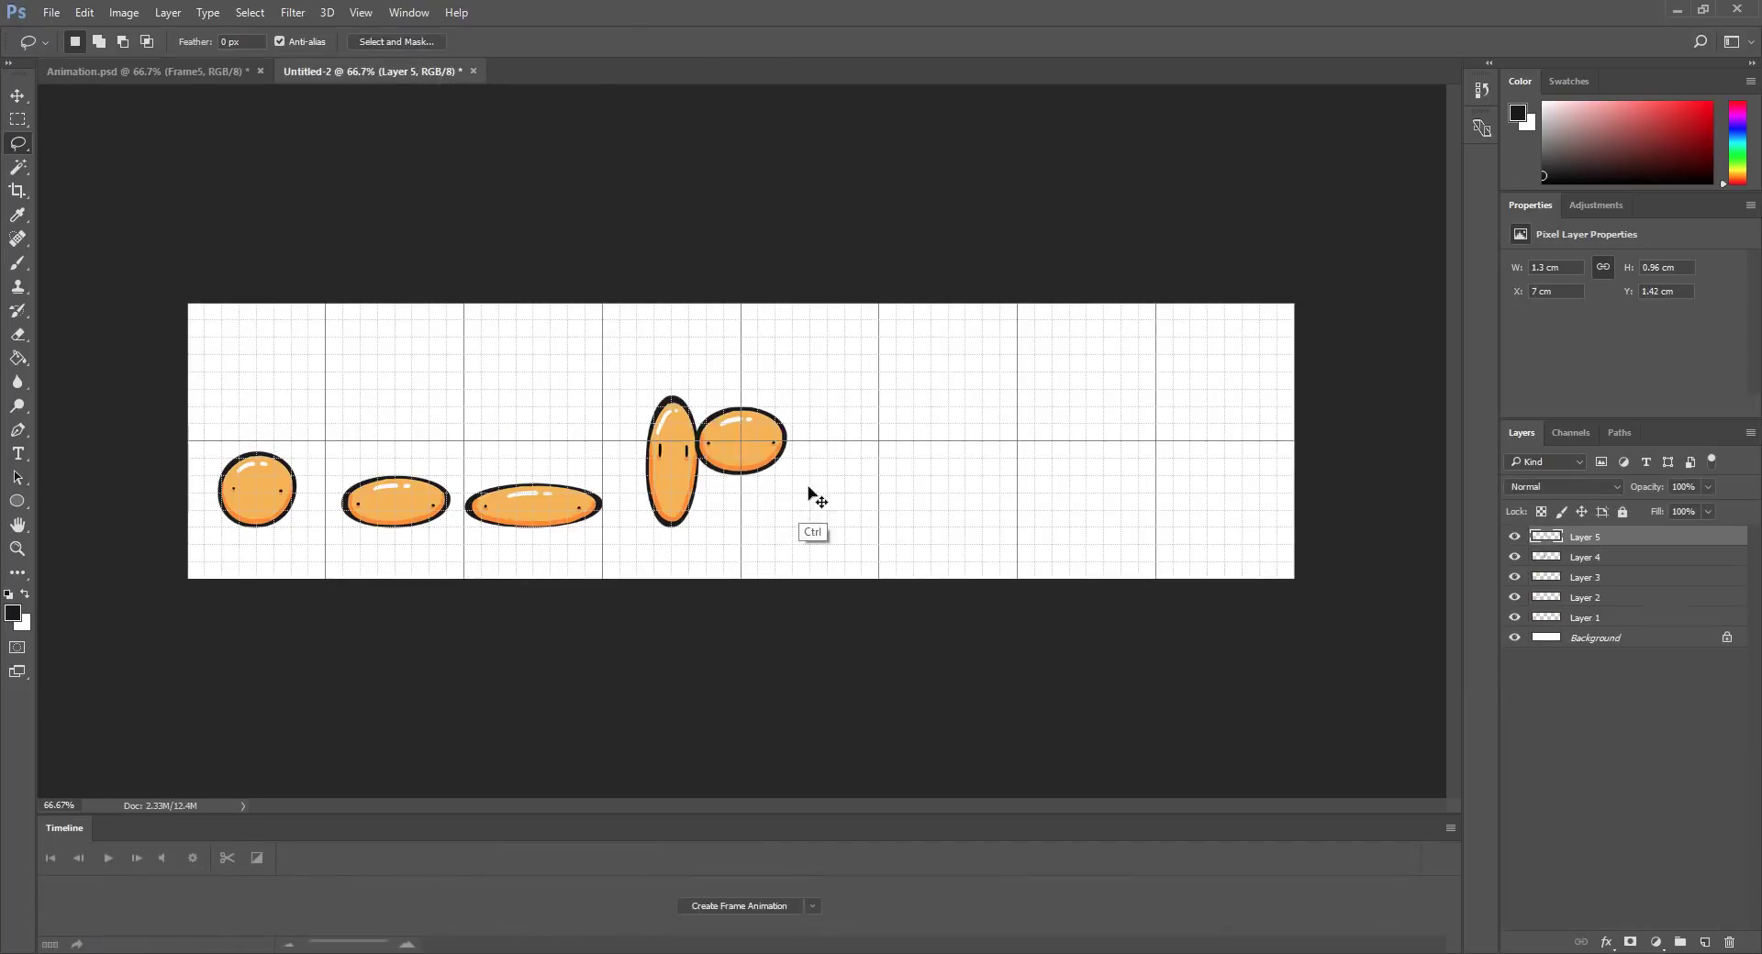
drag(811, 495, 880, 479)
key(ctrl+plus)
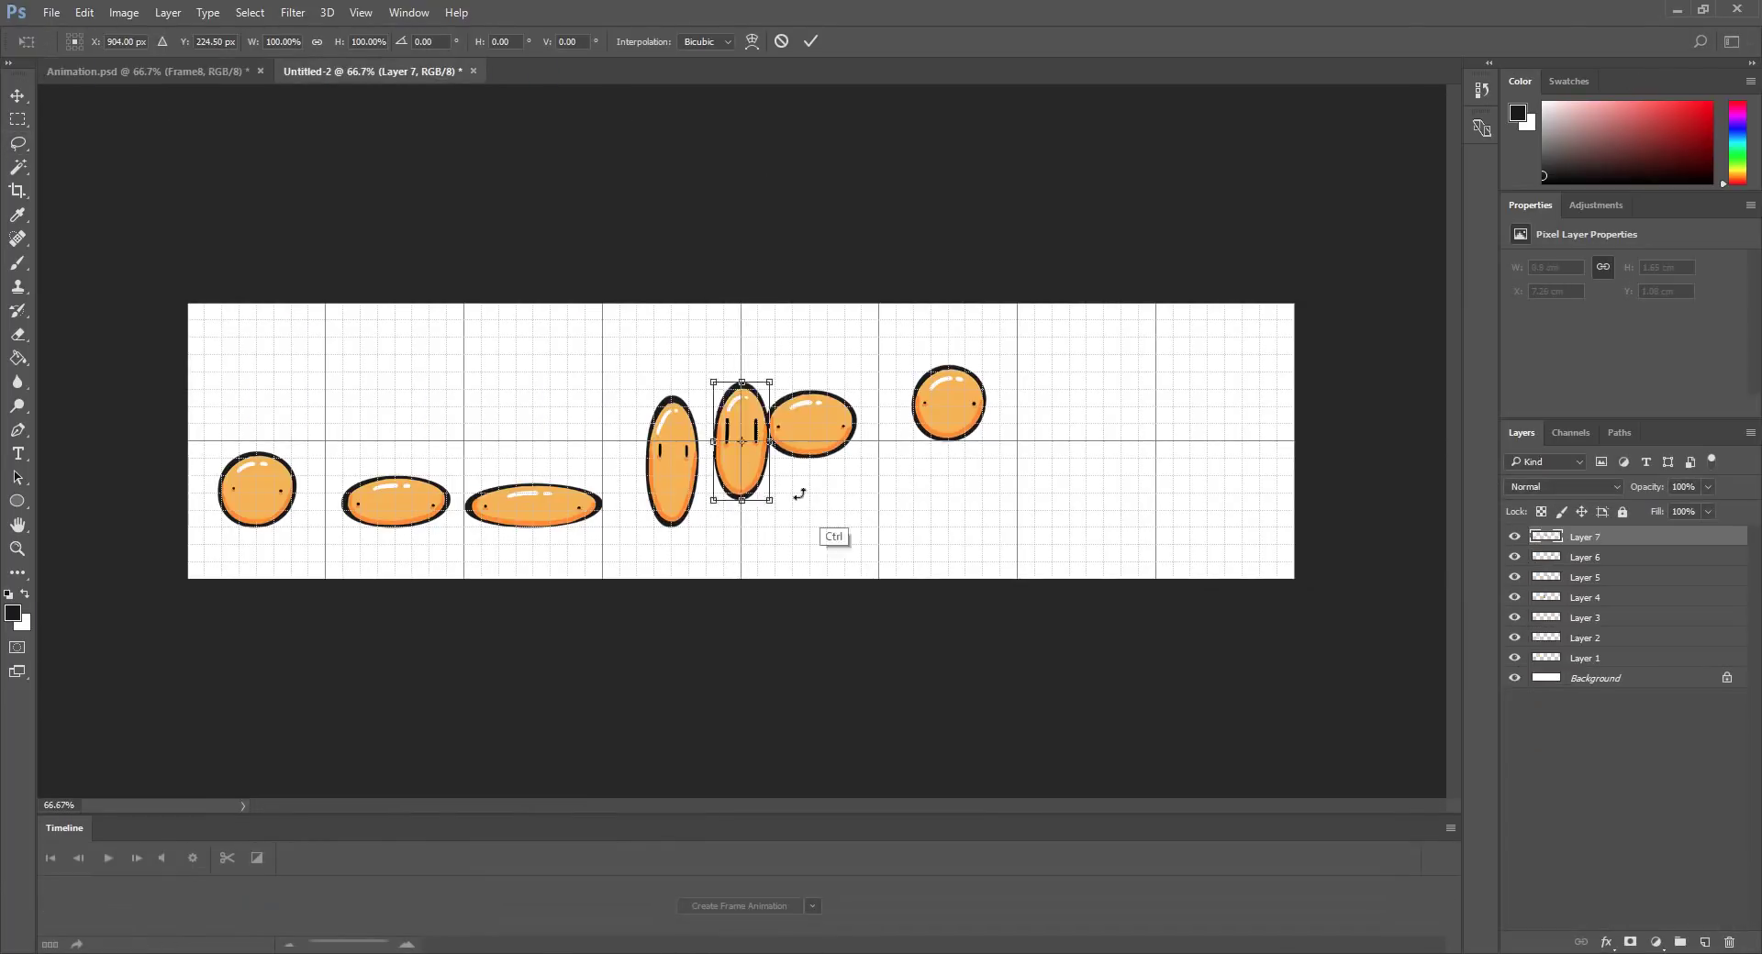
drag(743, 458, 1087, 433)
key(ctrl+plus)
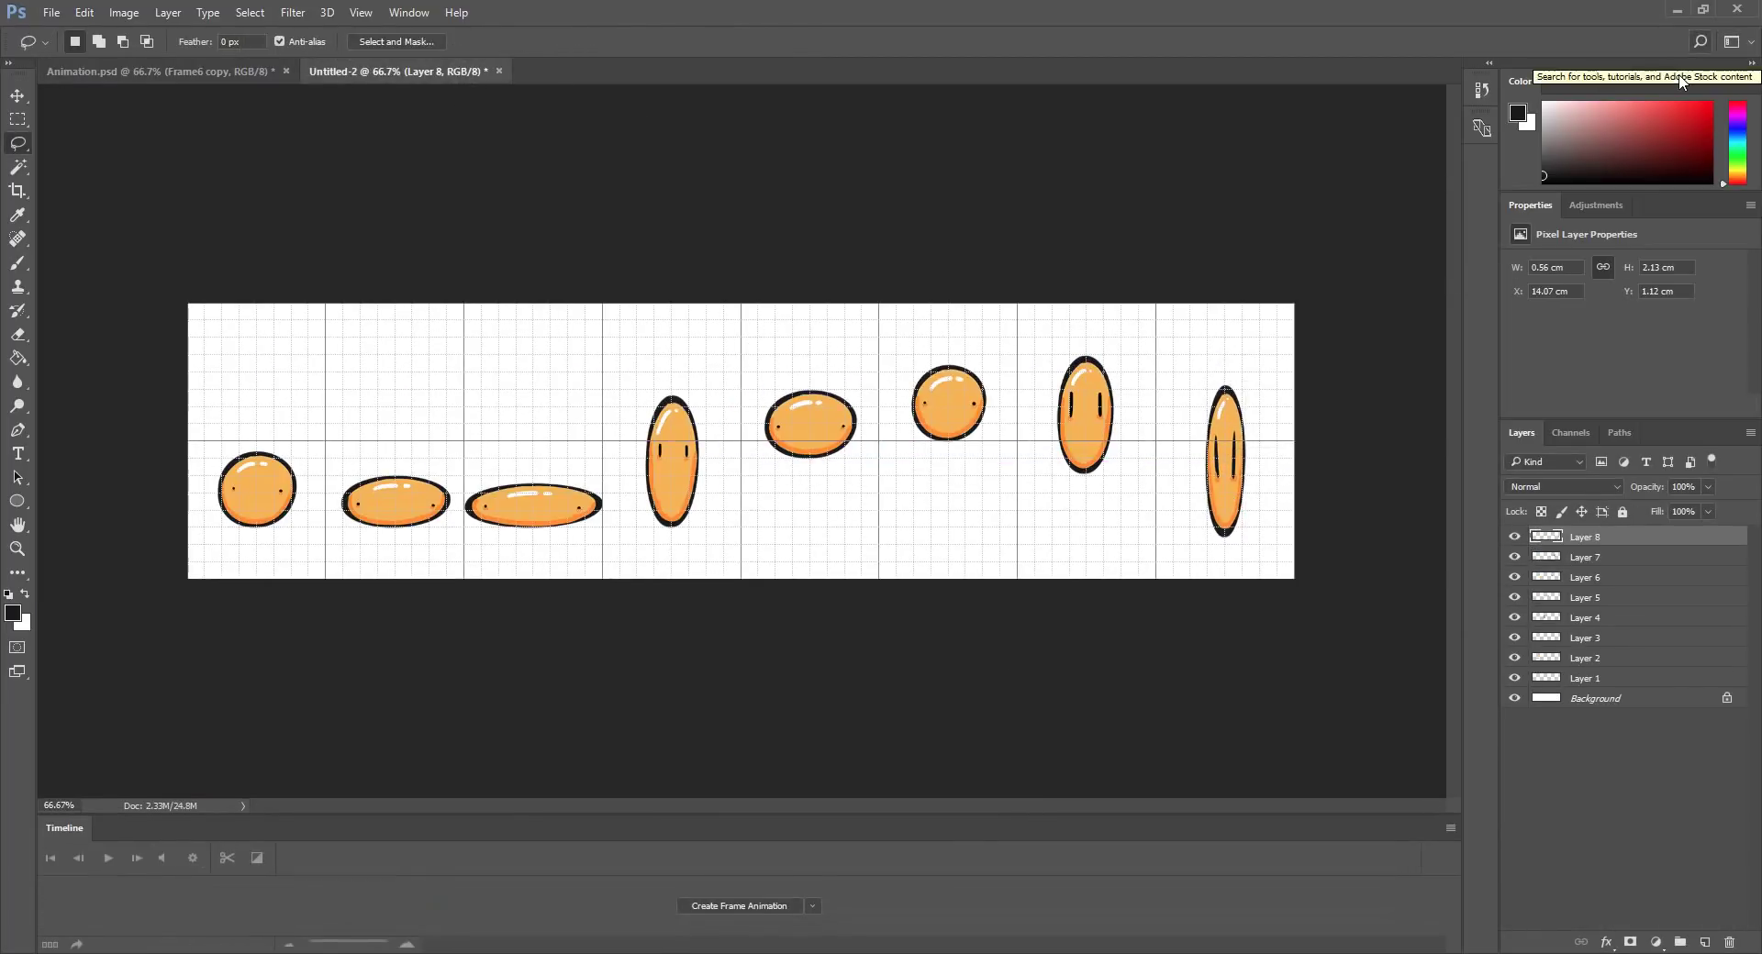
key(ctrl+t)
drag(1236, 507, 1236, 495)
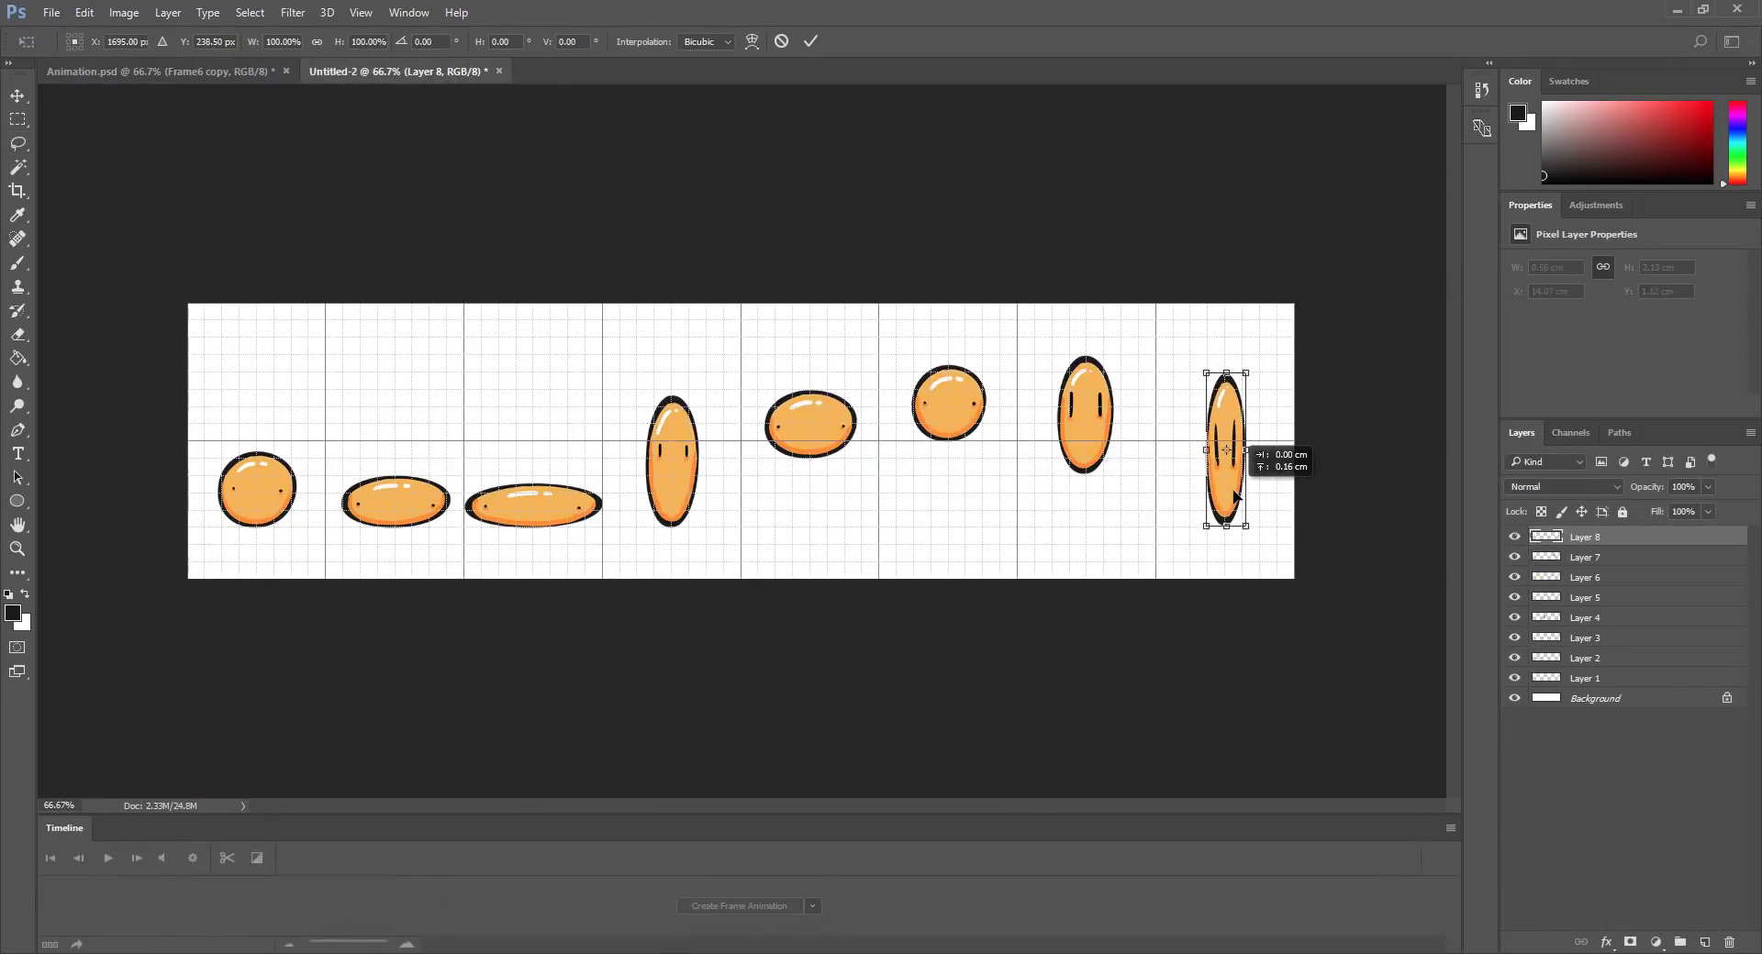
click(51, 12)
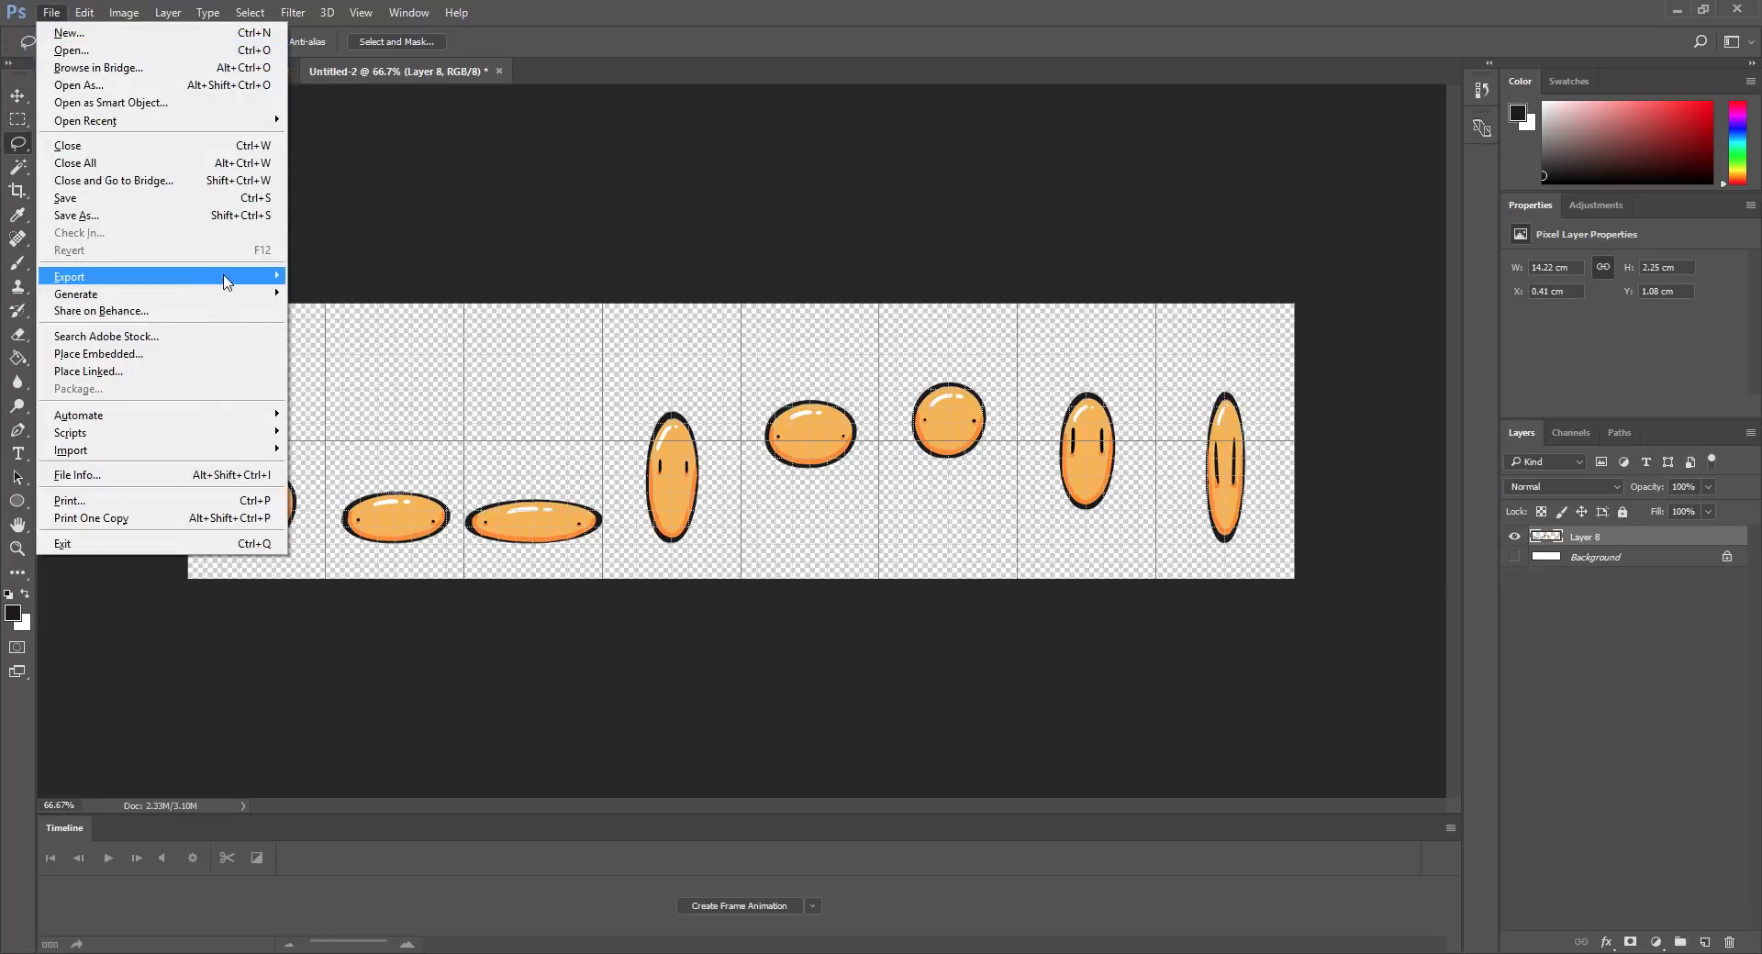
Set Animation.png's Sprite Mode to Multiple, apply it, and open the Sprite Editor
mouse_move(228, 276)
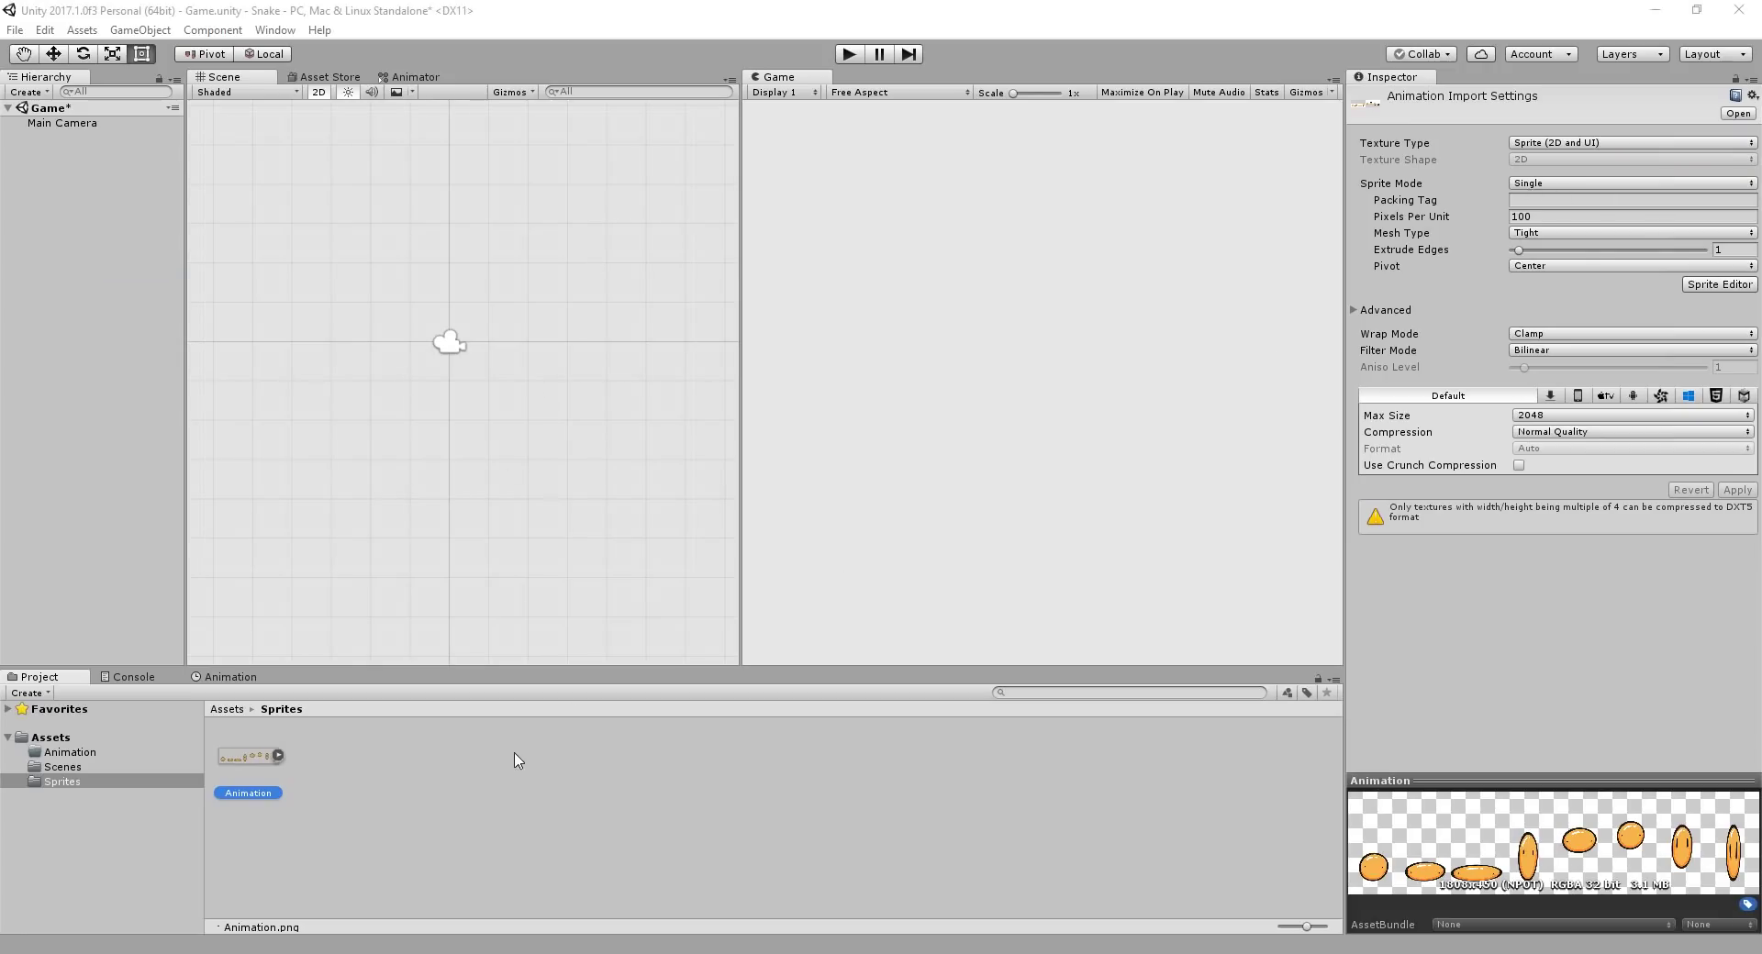
click(1549, 187)
click(1559, 224)
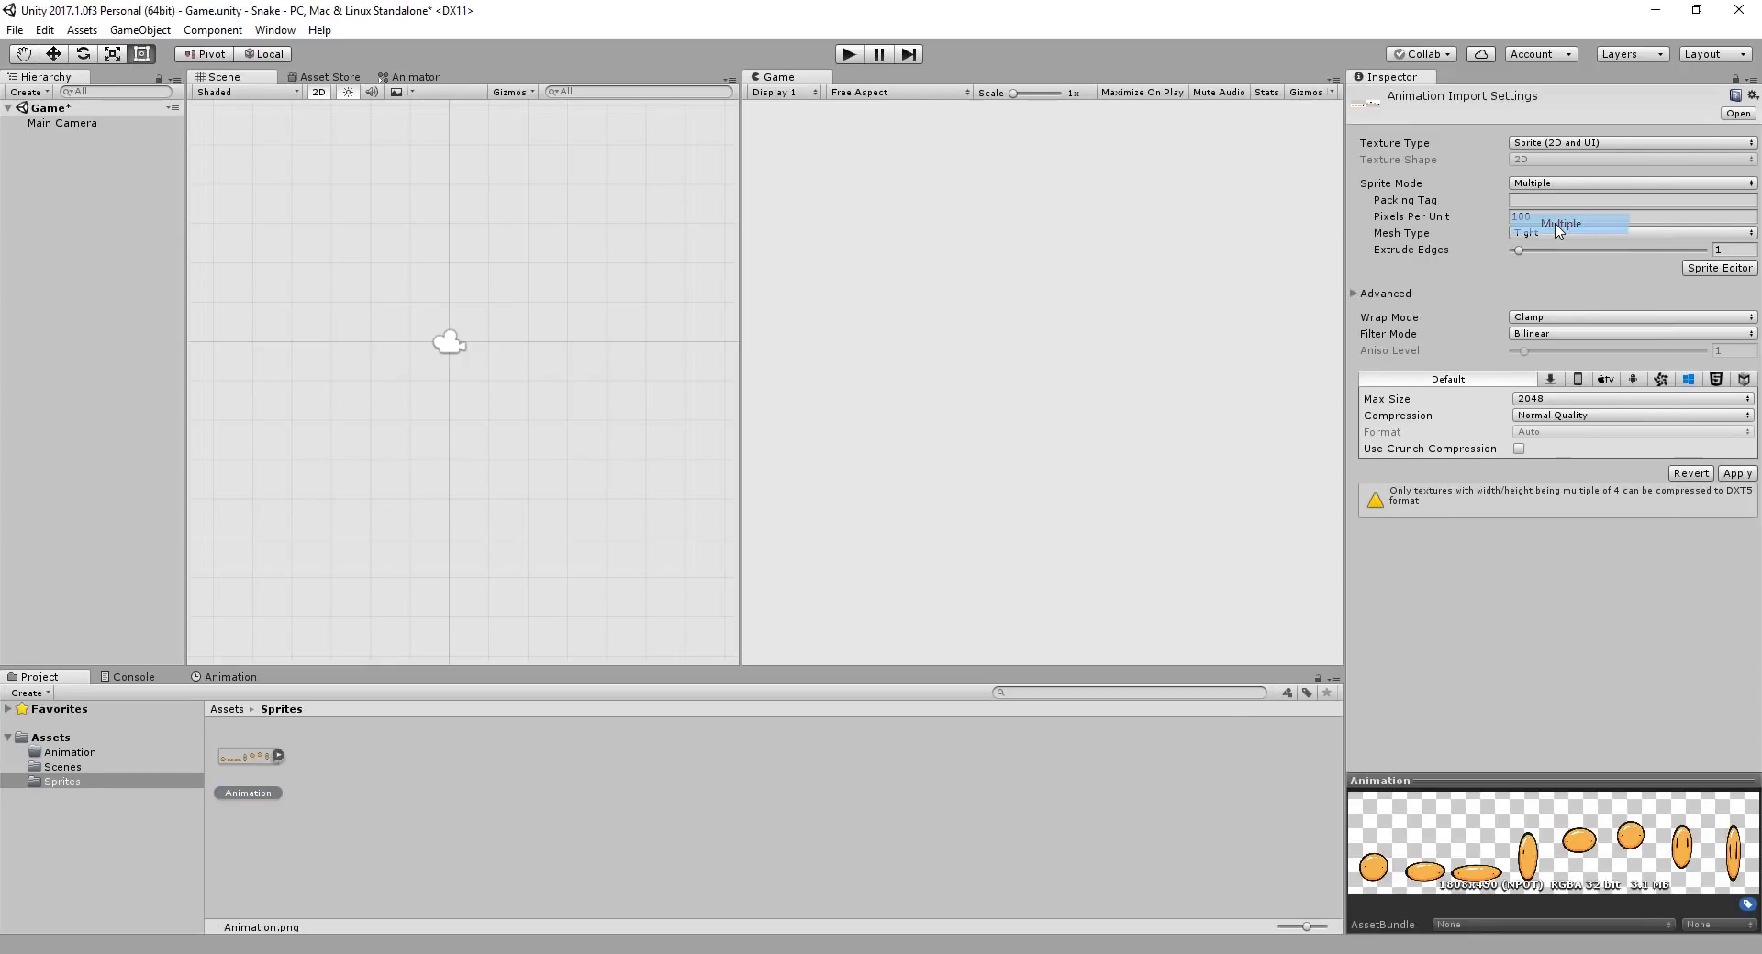
click(1735, 474)
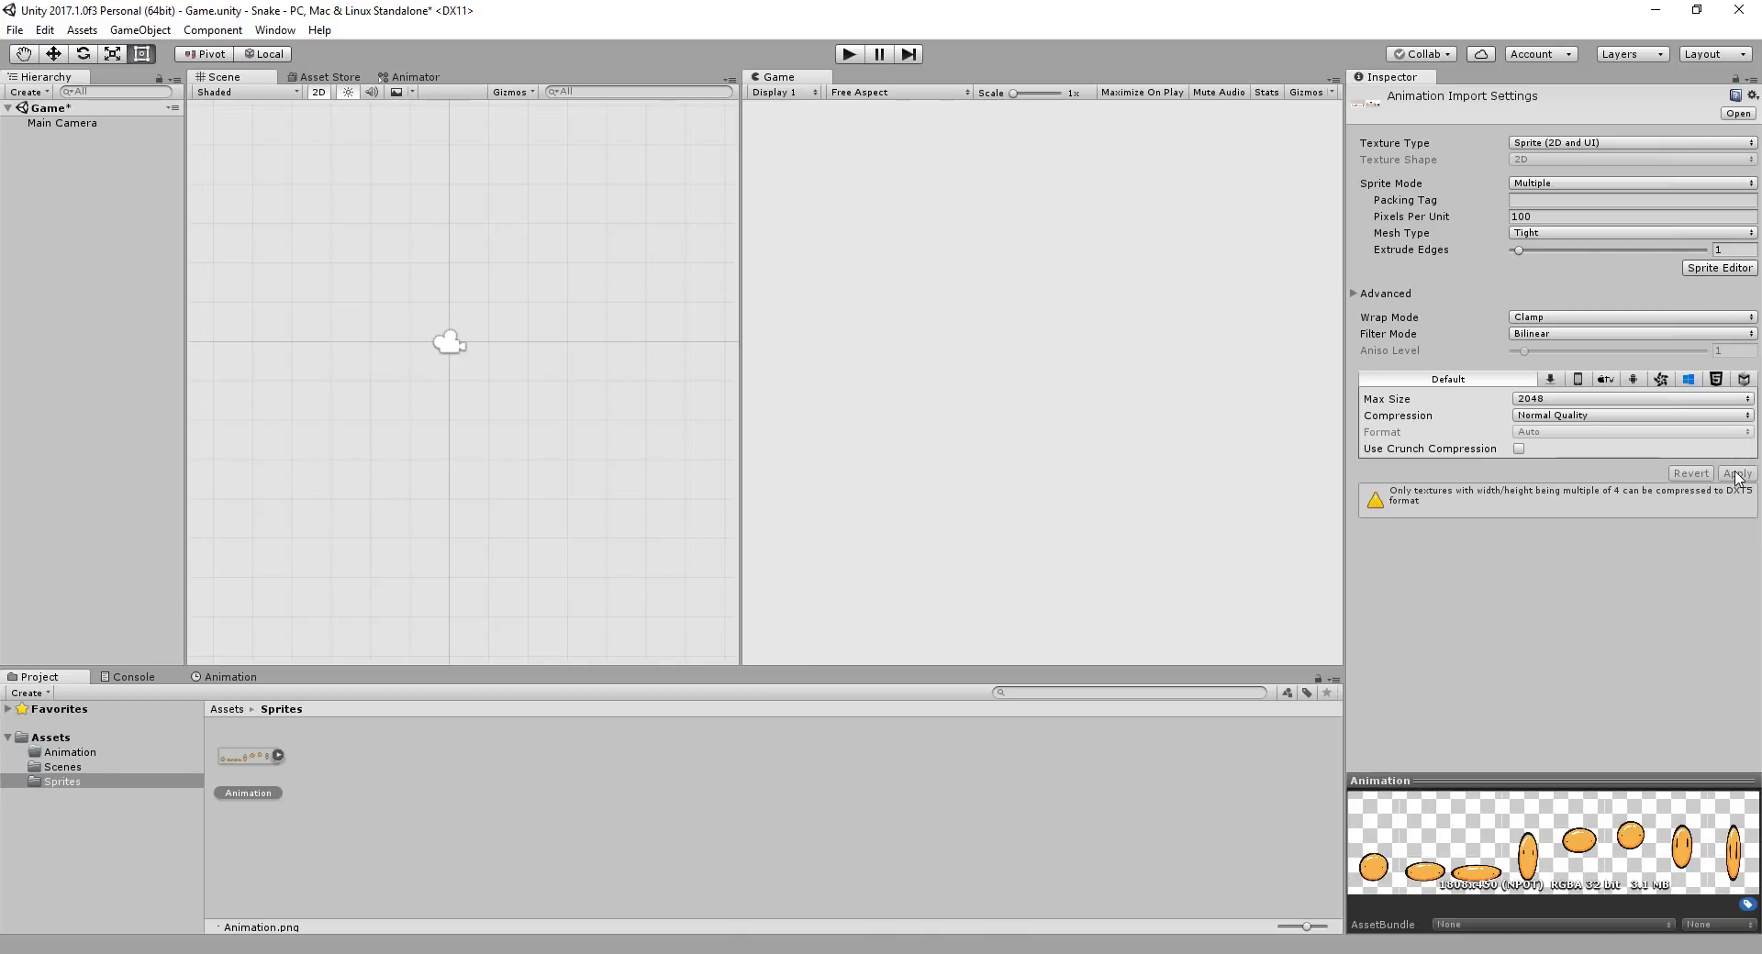
click(1691, 271)
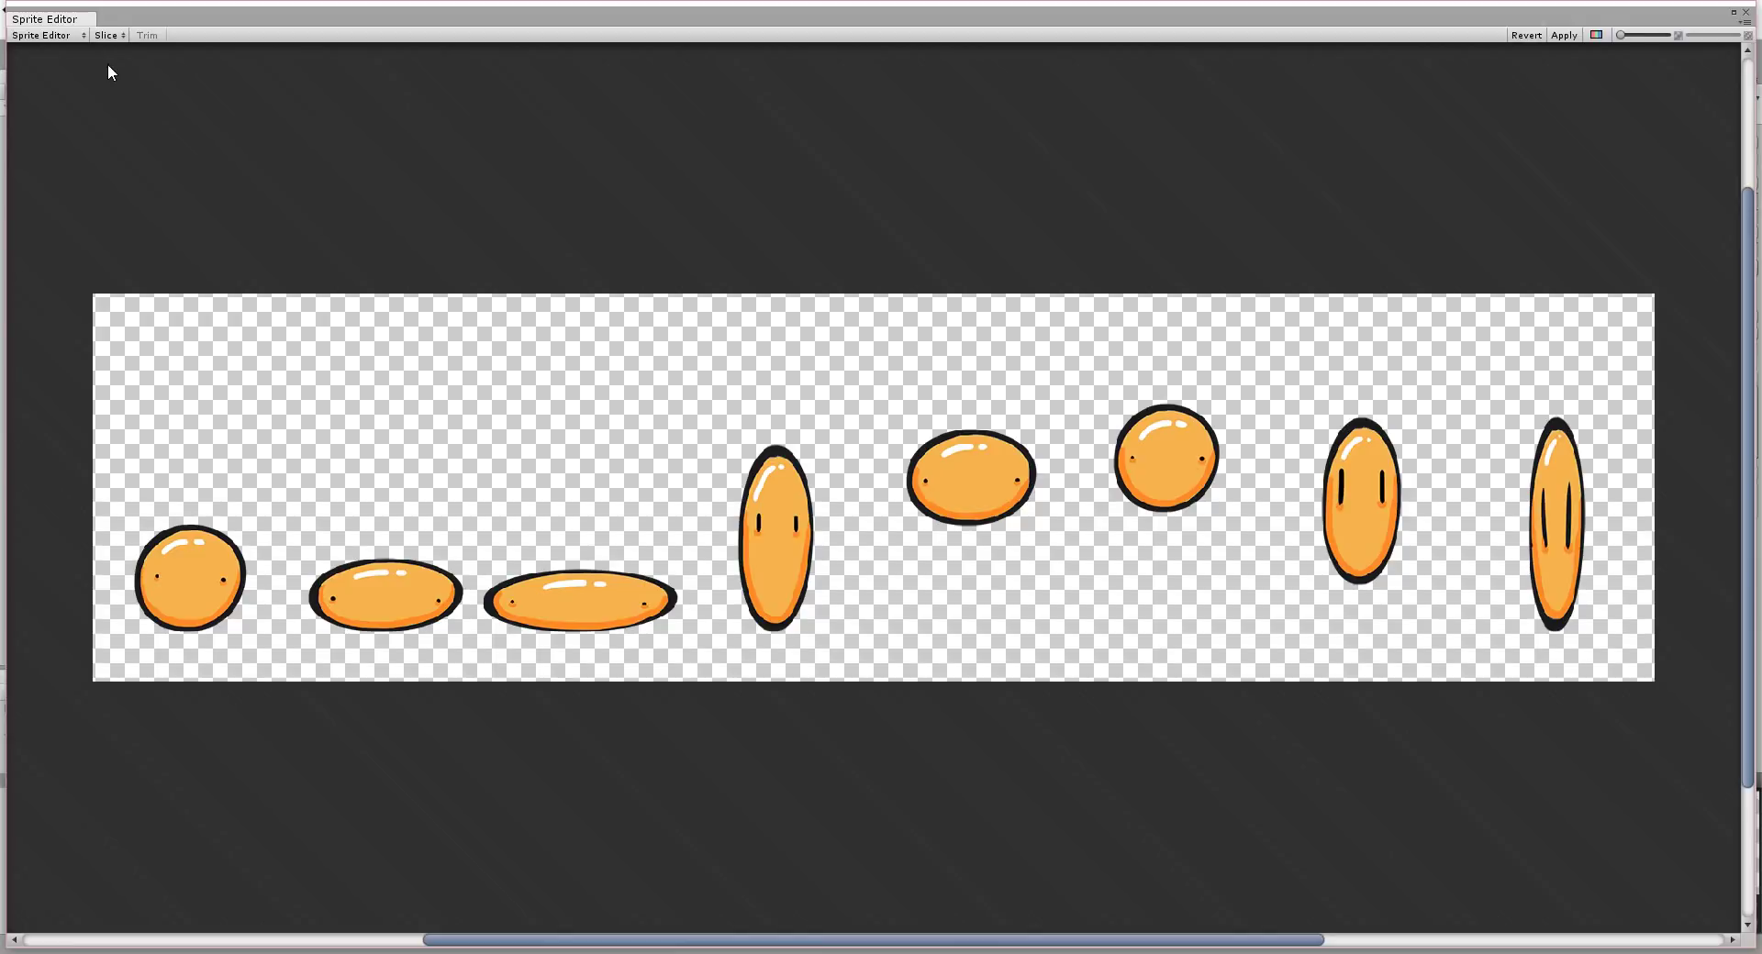
Slice the spritesheet using Grid By Cell Size with 227 × 414 px cells
click(108, 35)
click(248, 52)
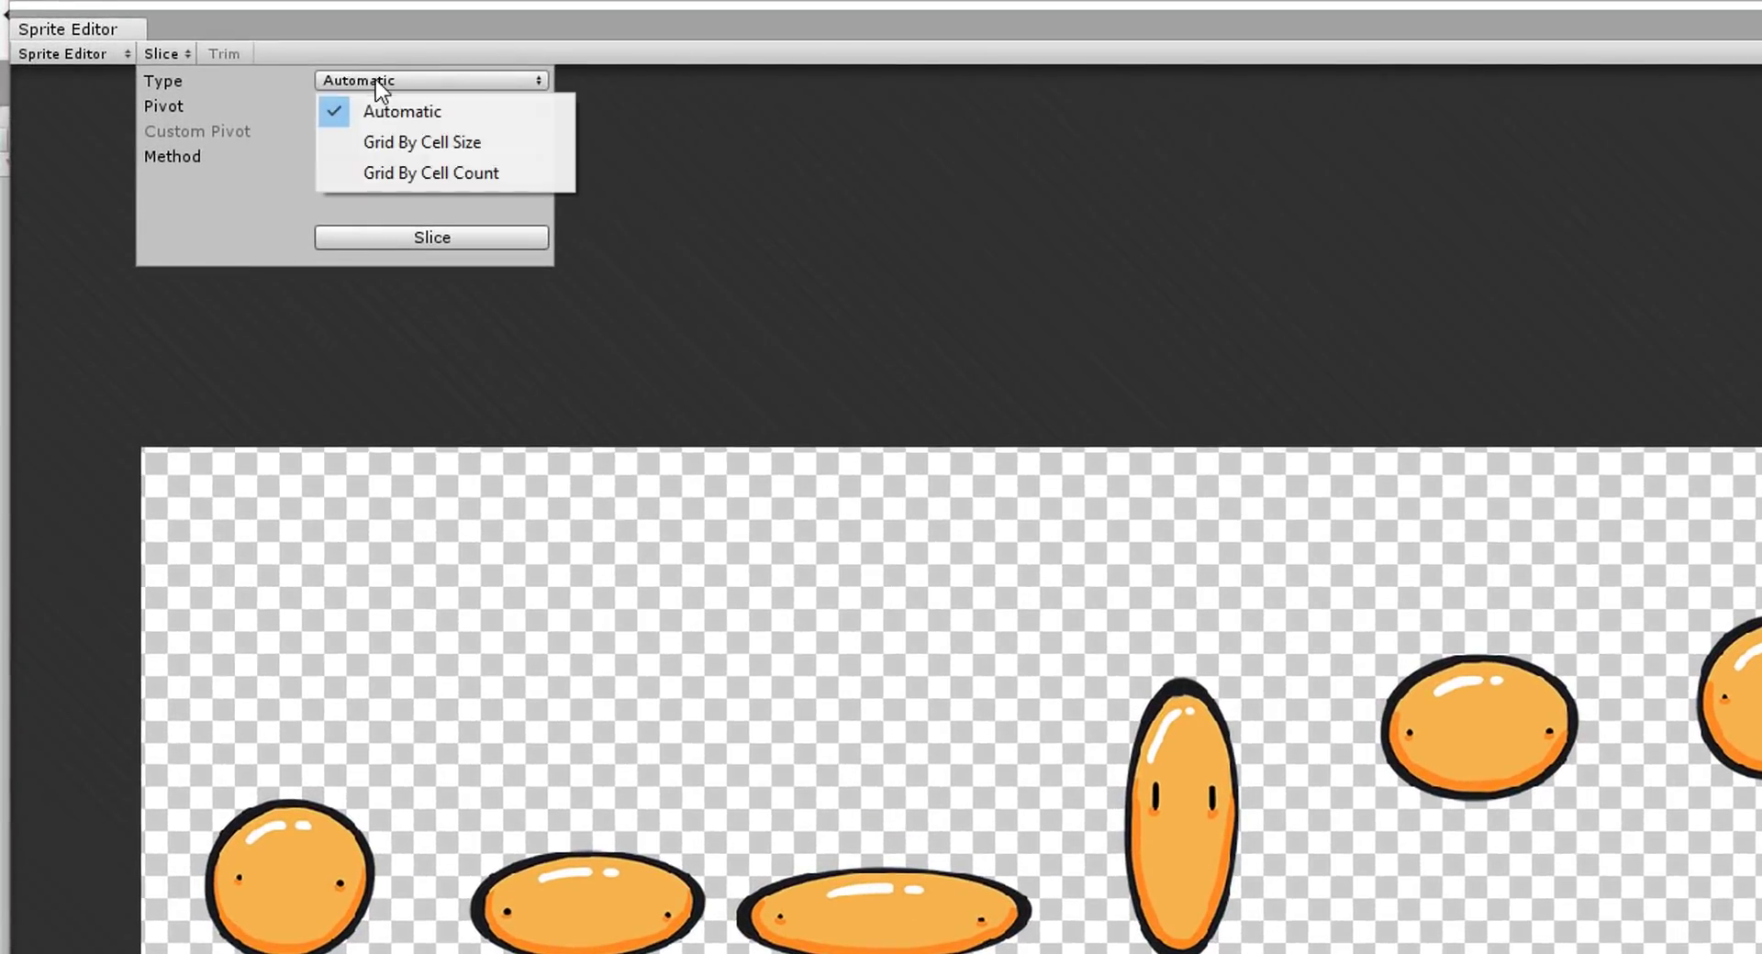
click(413, 145)
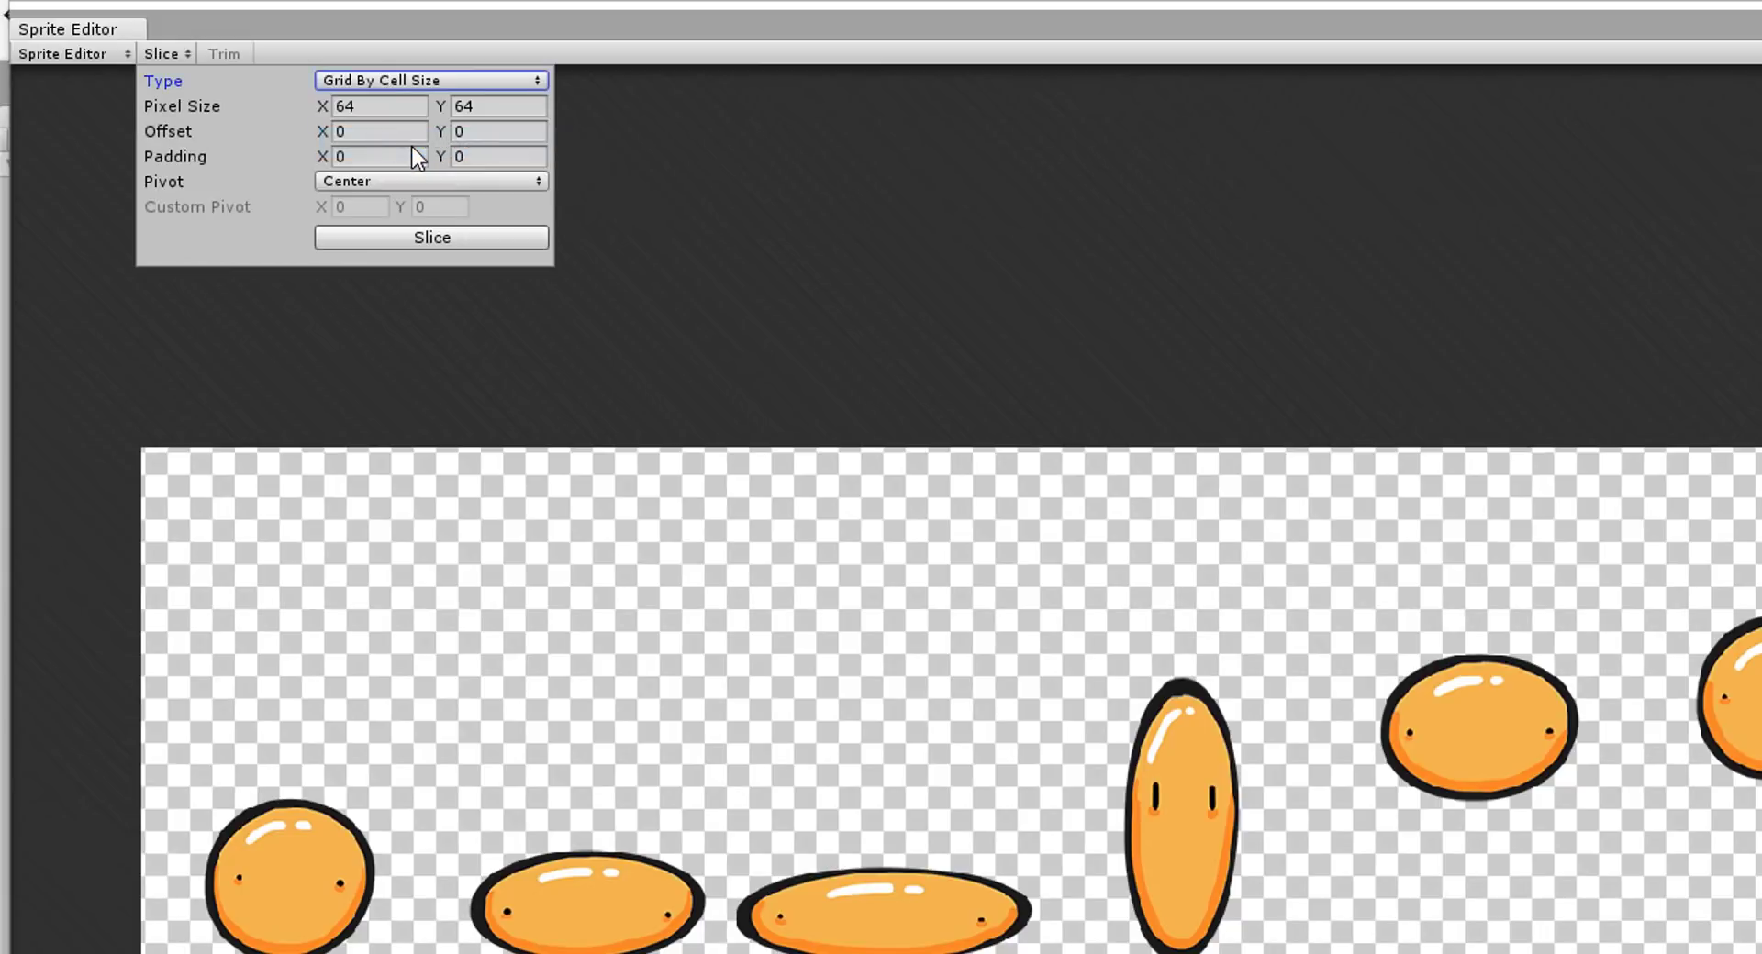
click(413, 108)
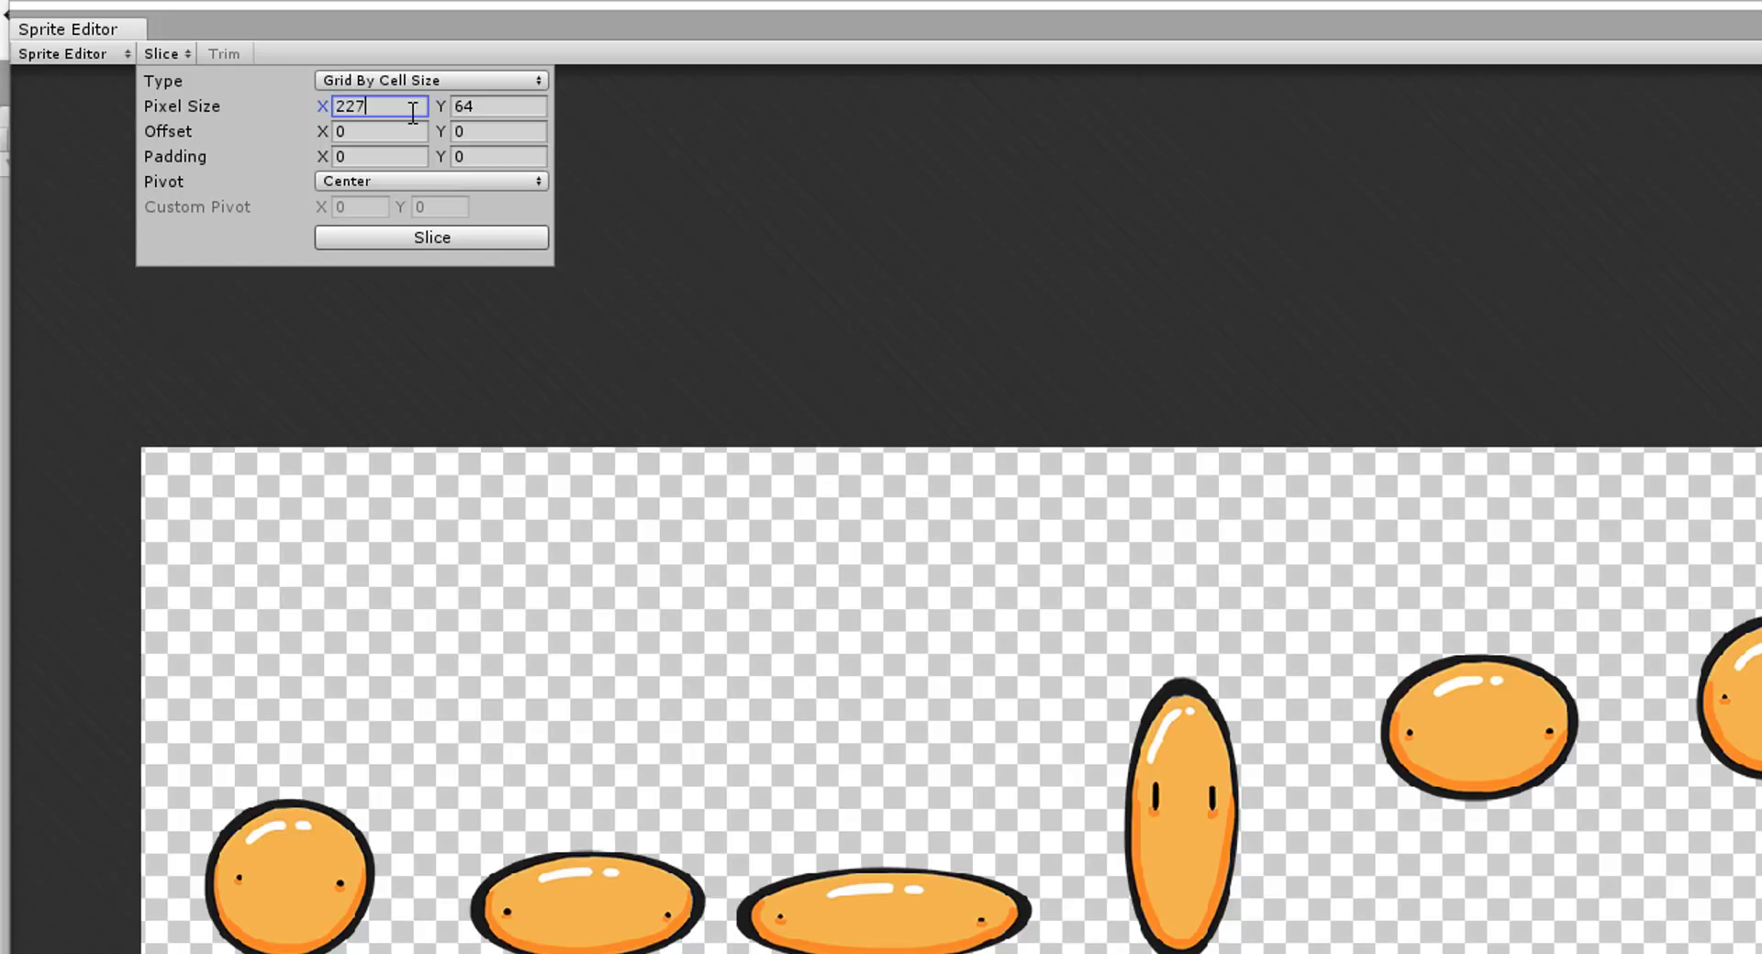
key(Tab)
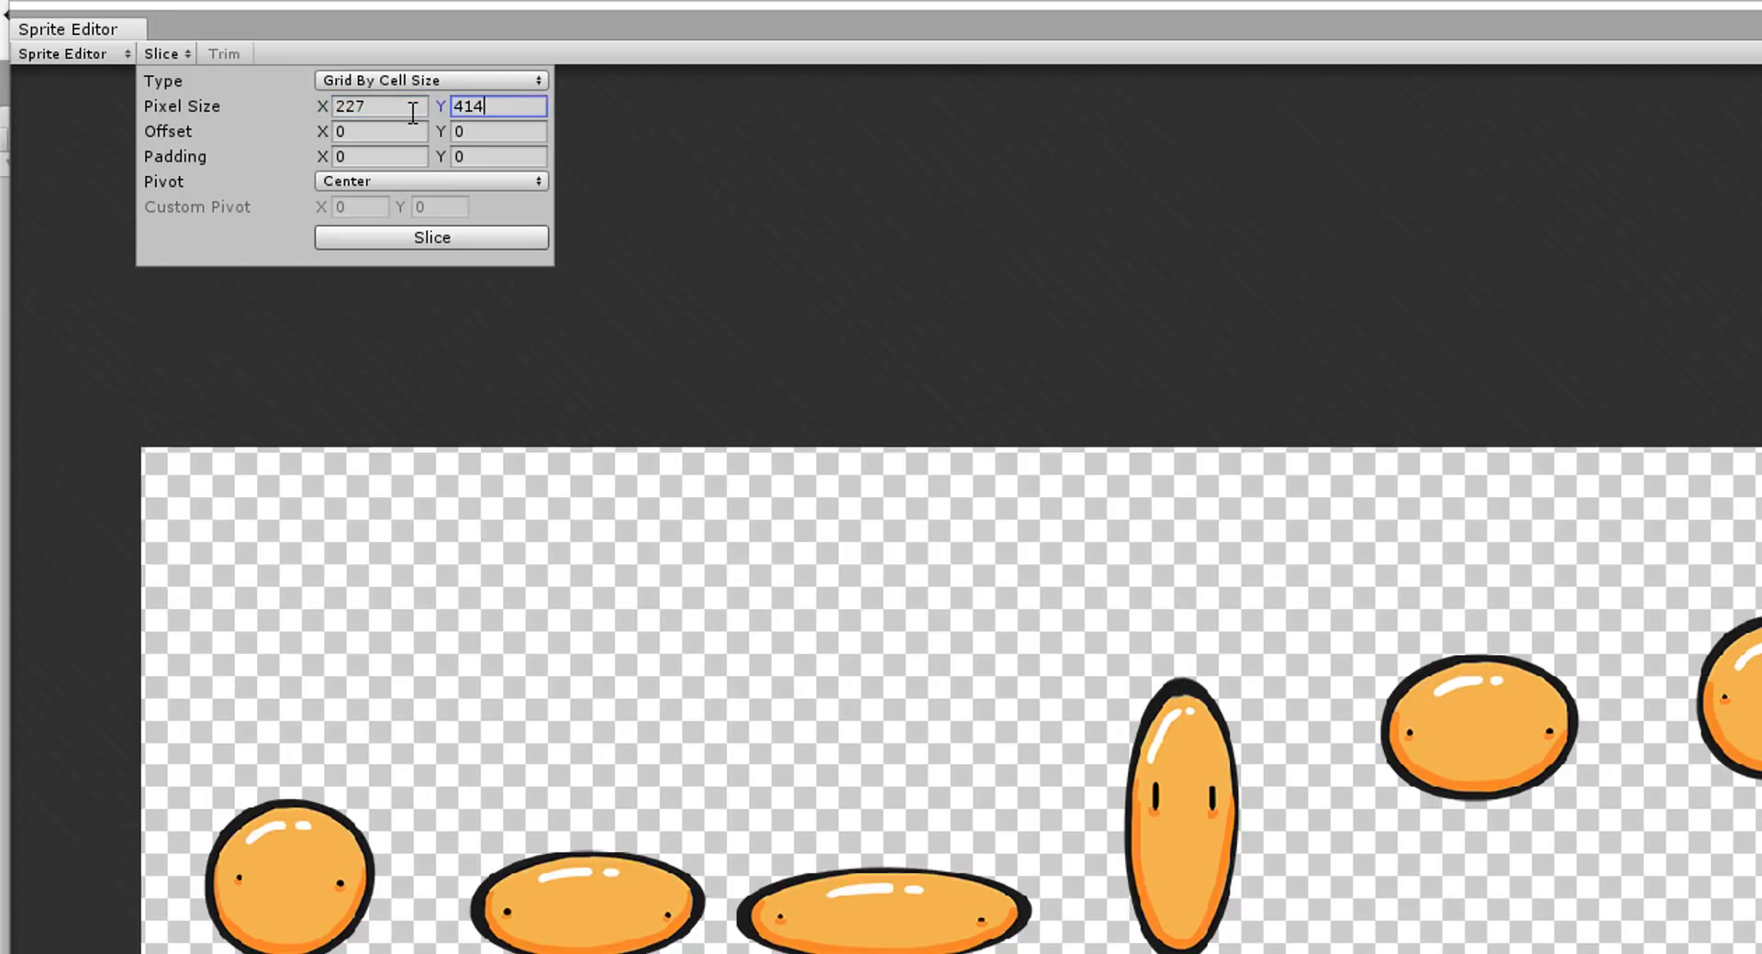
click(477, 235)
Check each sliced sprite and widen the last sprite's rectangle leftward to fit the ball
click(372, 498)
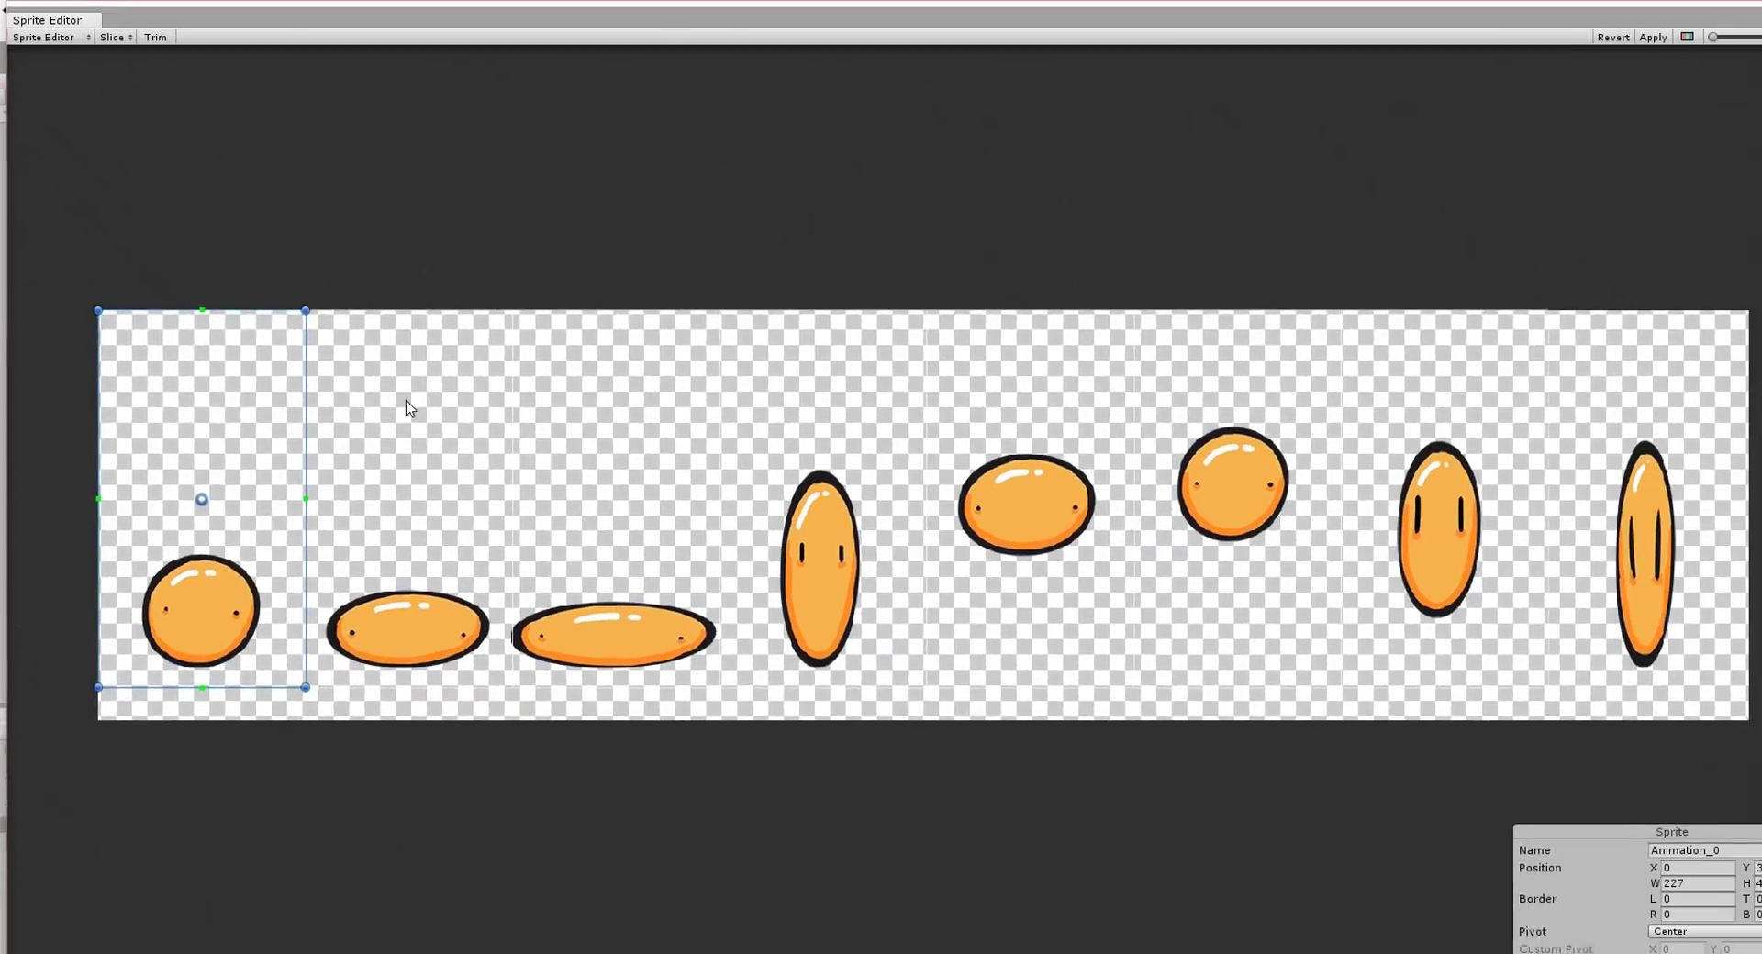
click(442, 401)
click(641, 401)
click(810, 403)
click(1013, 401)
click(1121, 385)
click(1512, 413)
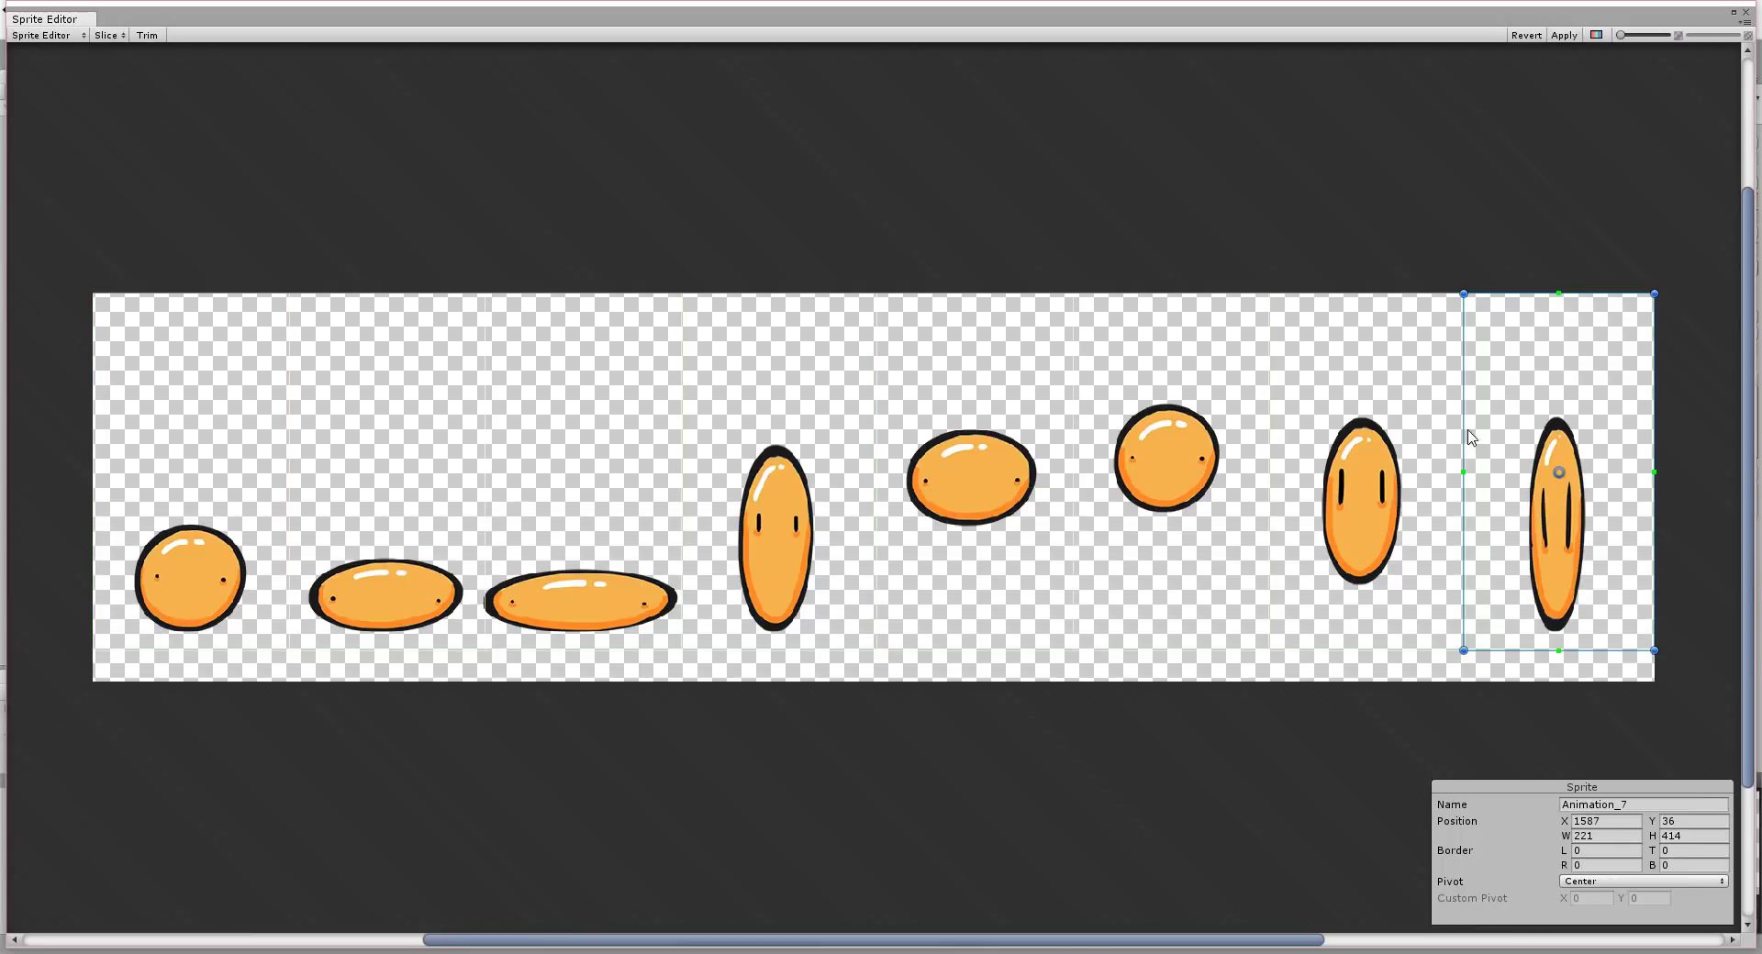
drag(1464, 427, 1447, 424)
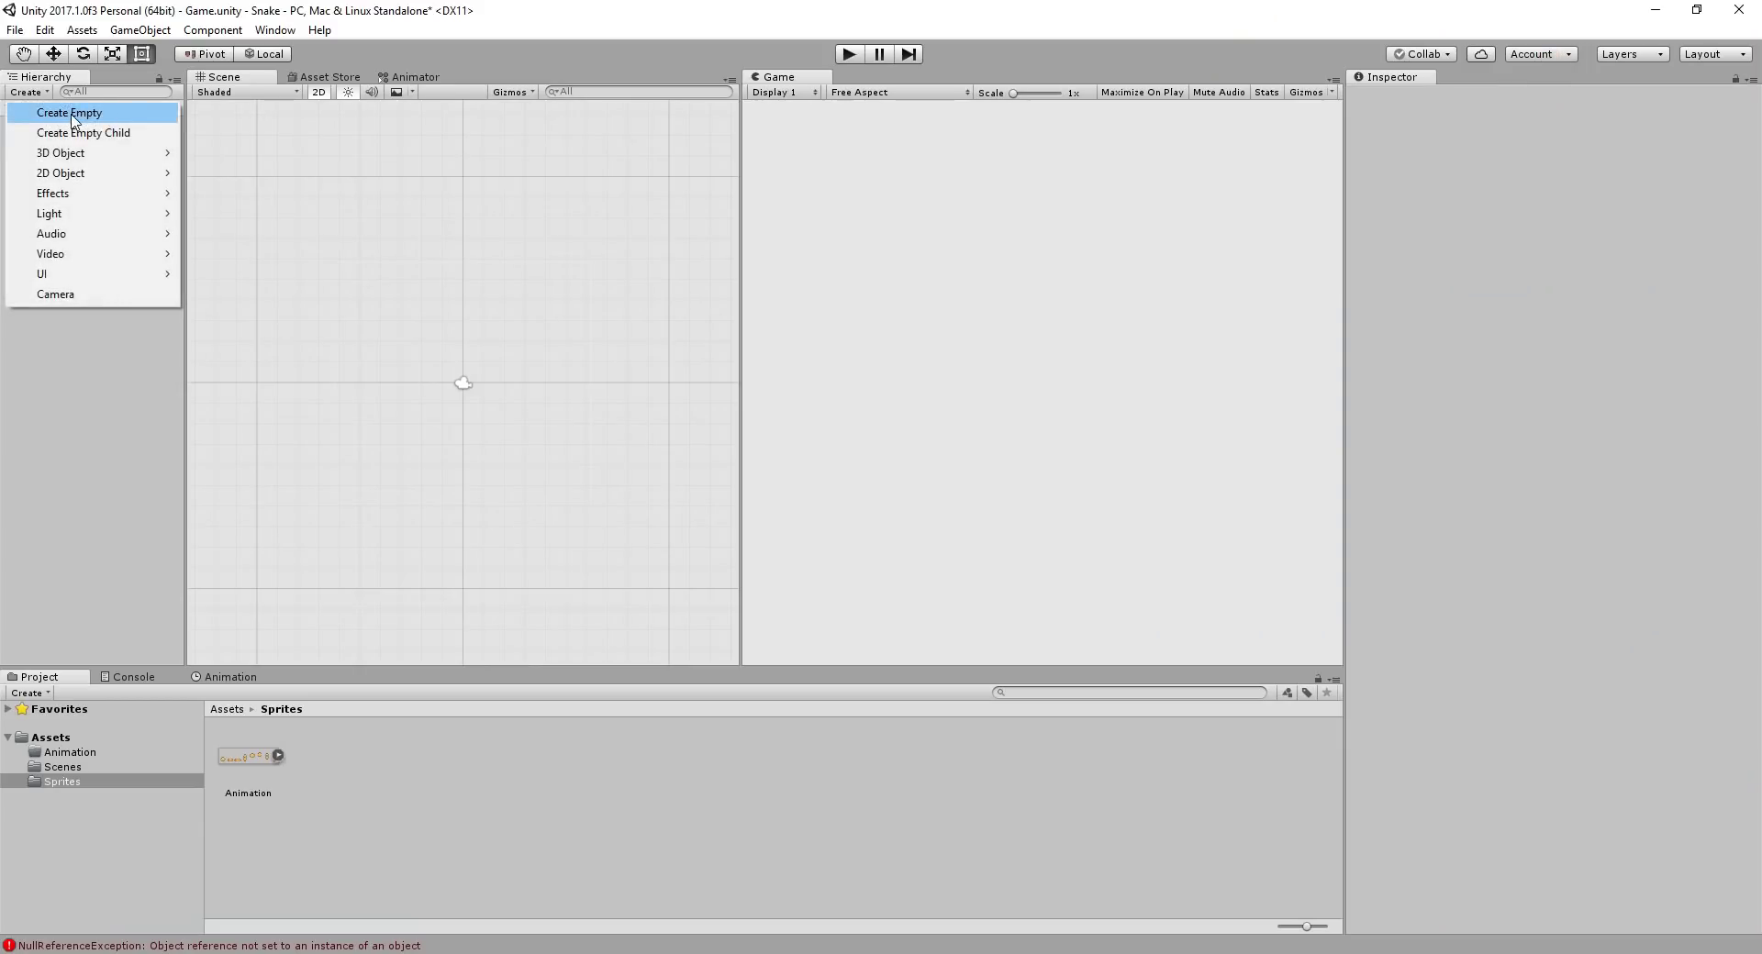
Create an empty GameObject and rename it Character
click(74, 115)
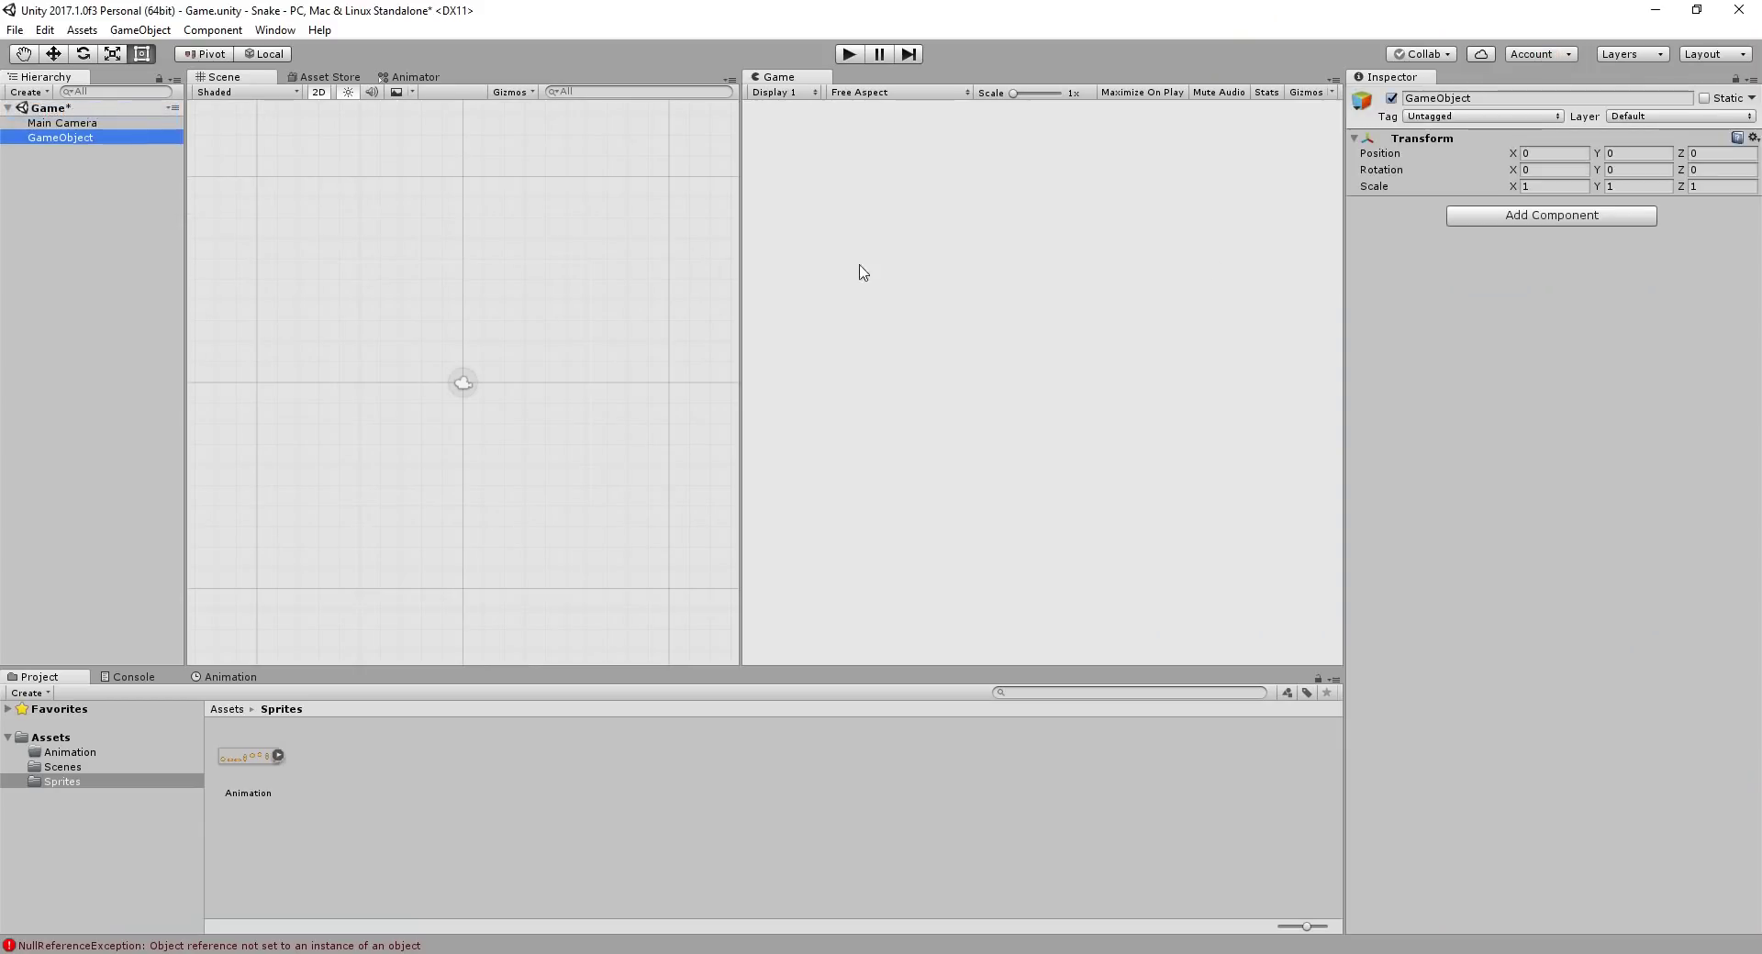
click(1597, 97)
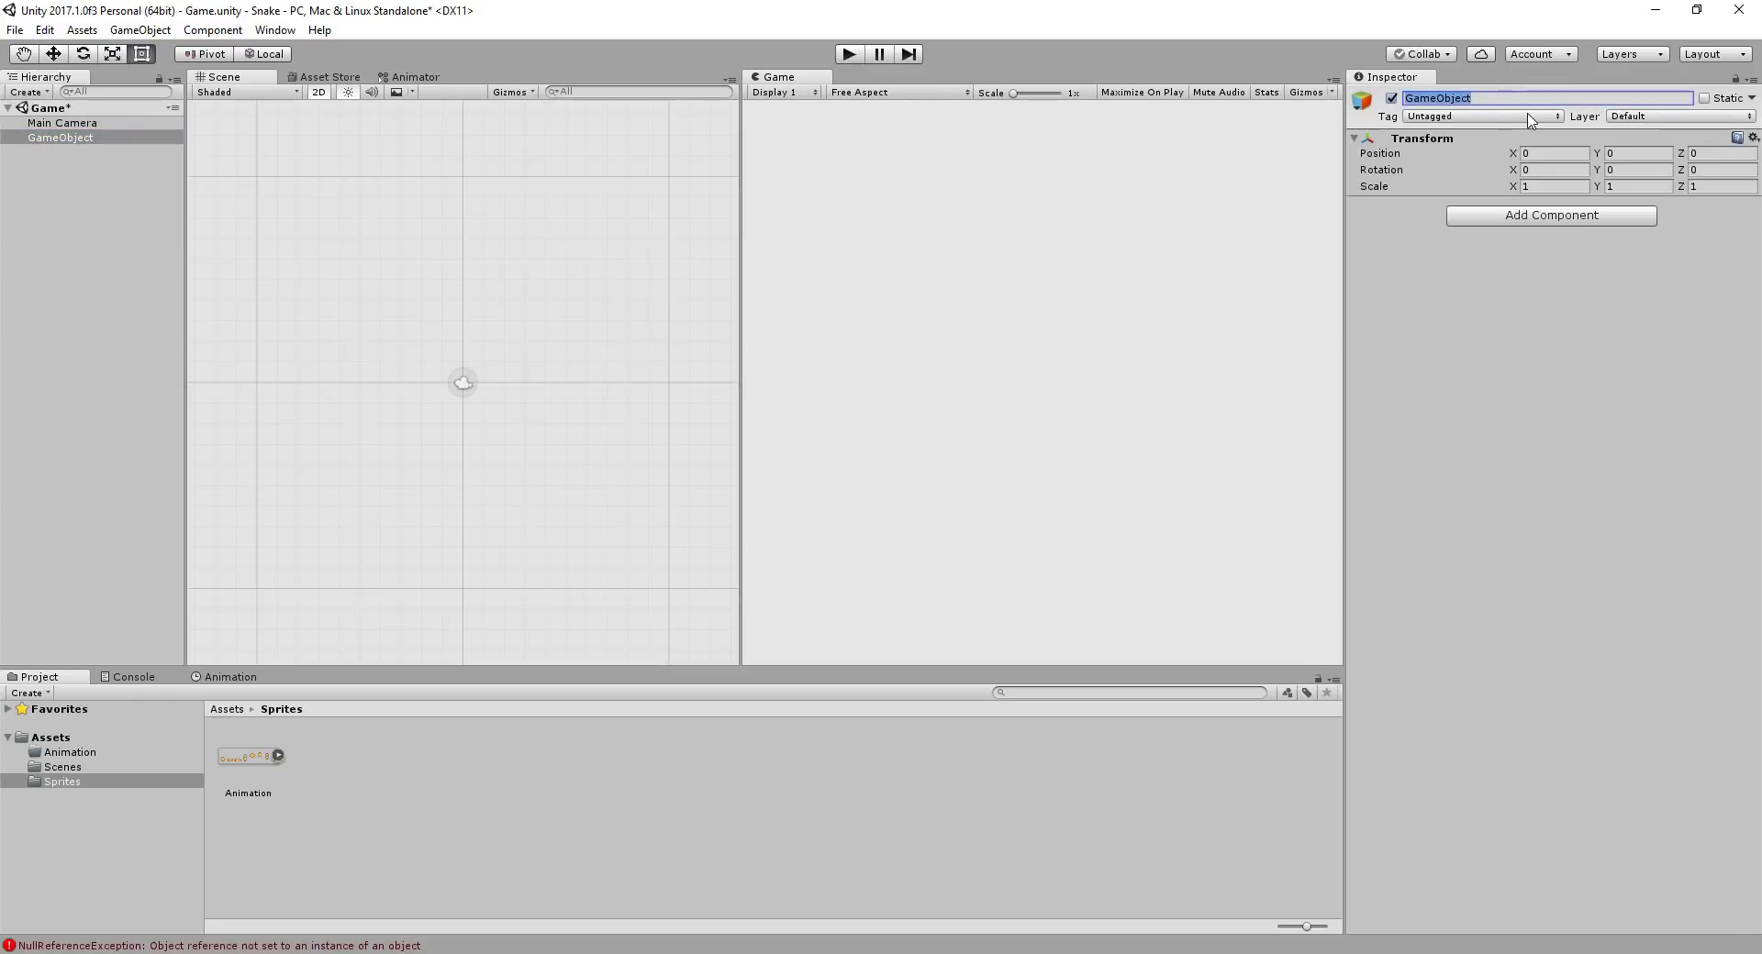
text(P)
Add a Sprite Renderer component to Character by searching 'sprite r'
click(1550, 218)
text(sprite r)
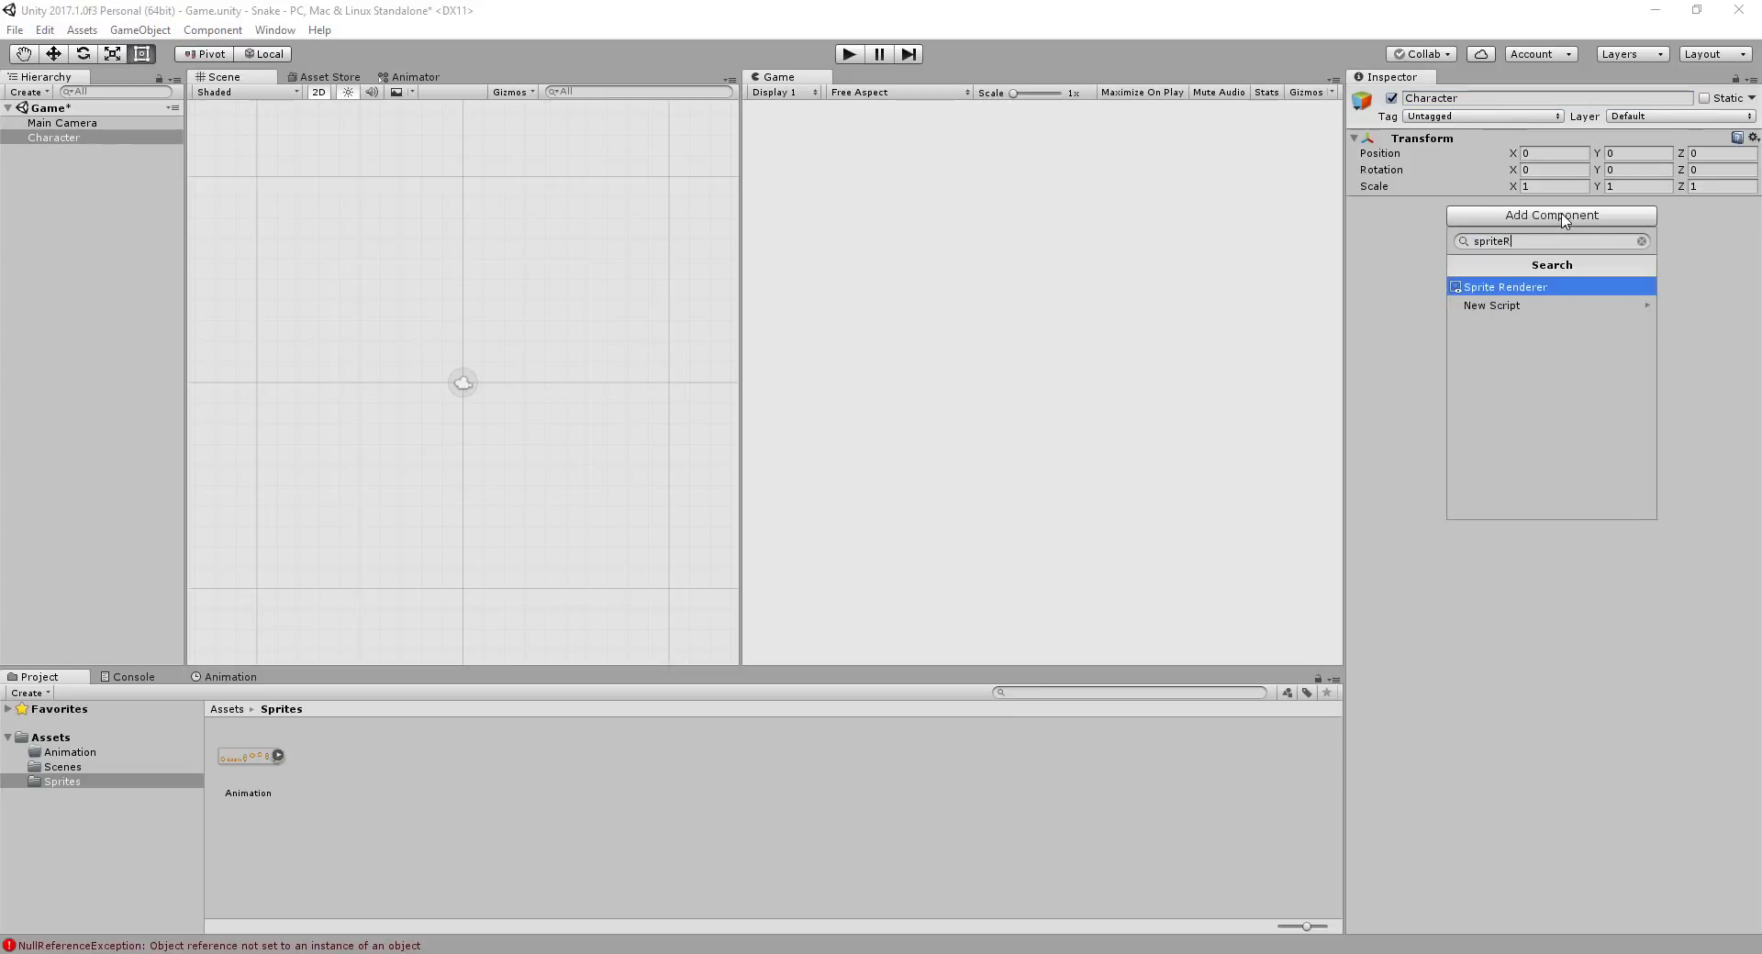
key(Return)
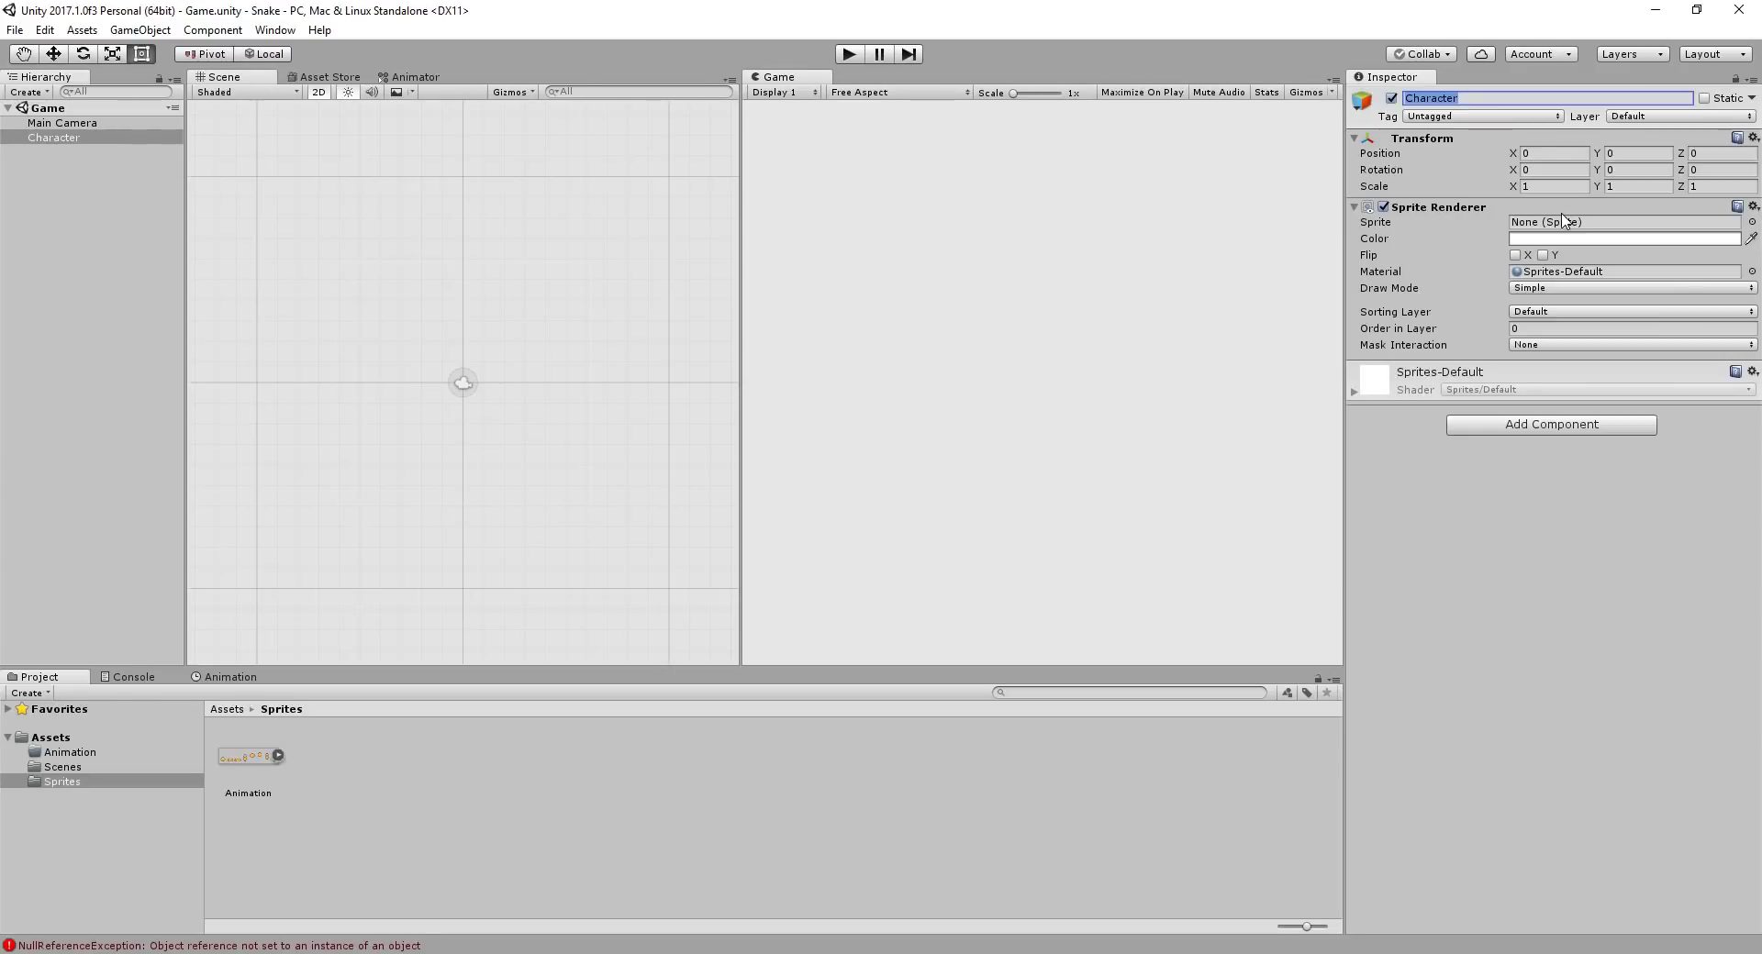
click(274, 29)
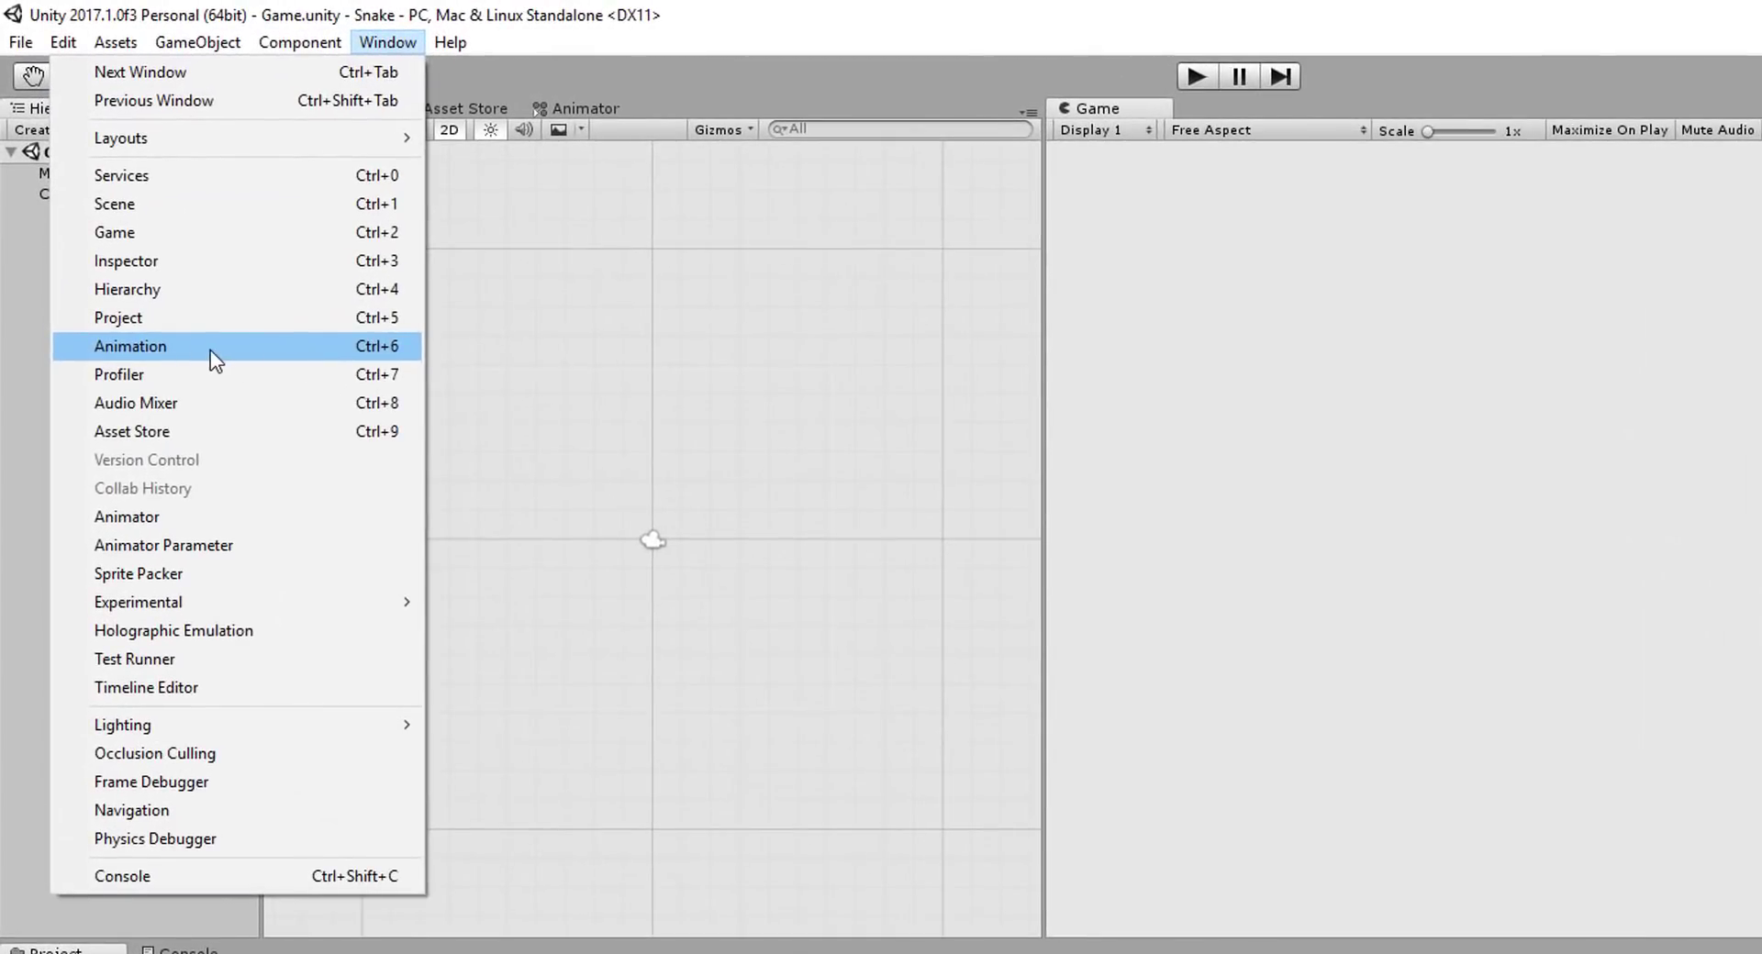
Open the Animation window and save a new Hop clip for Character in Assets/Animation
click(211, 349)
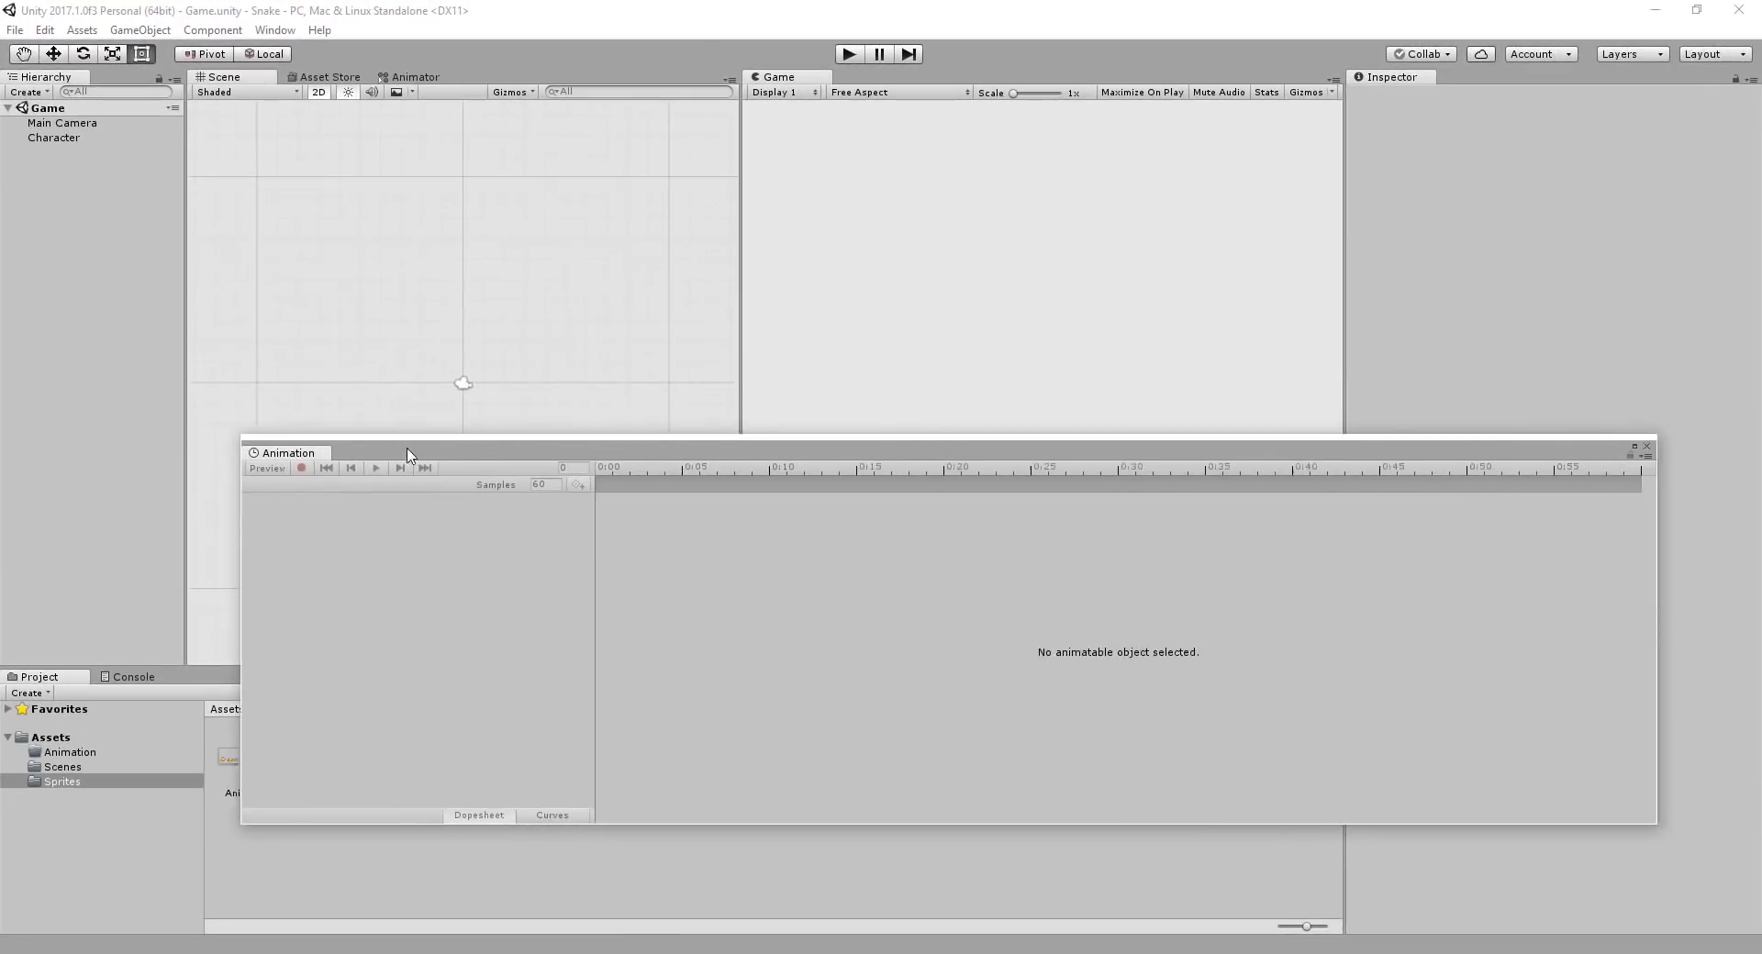
drag(381, 459, 269, 502)
click(46, 140)
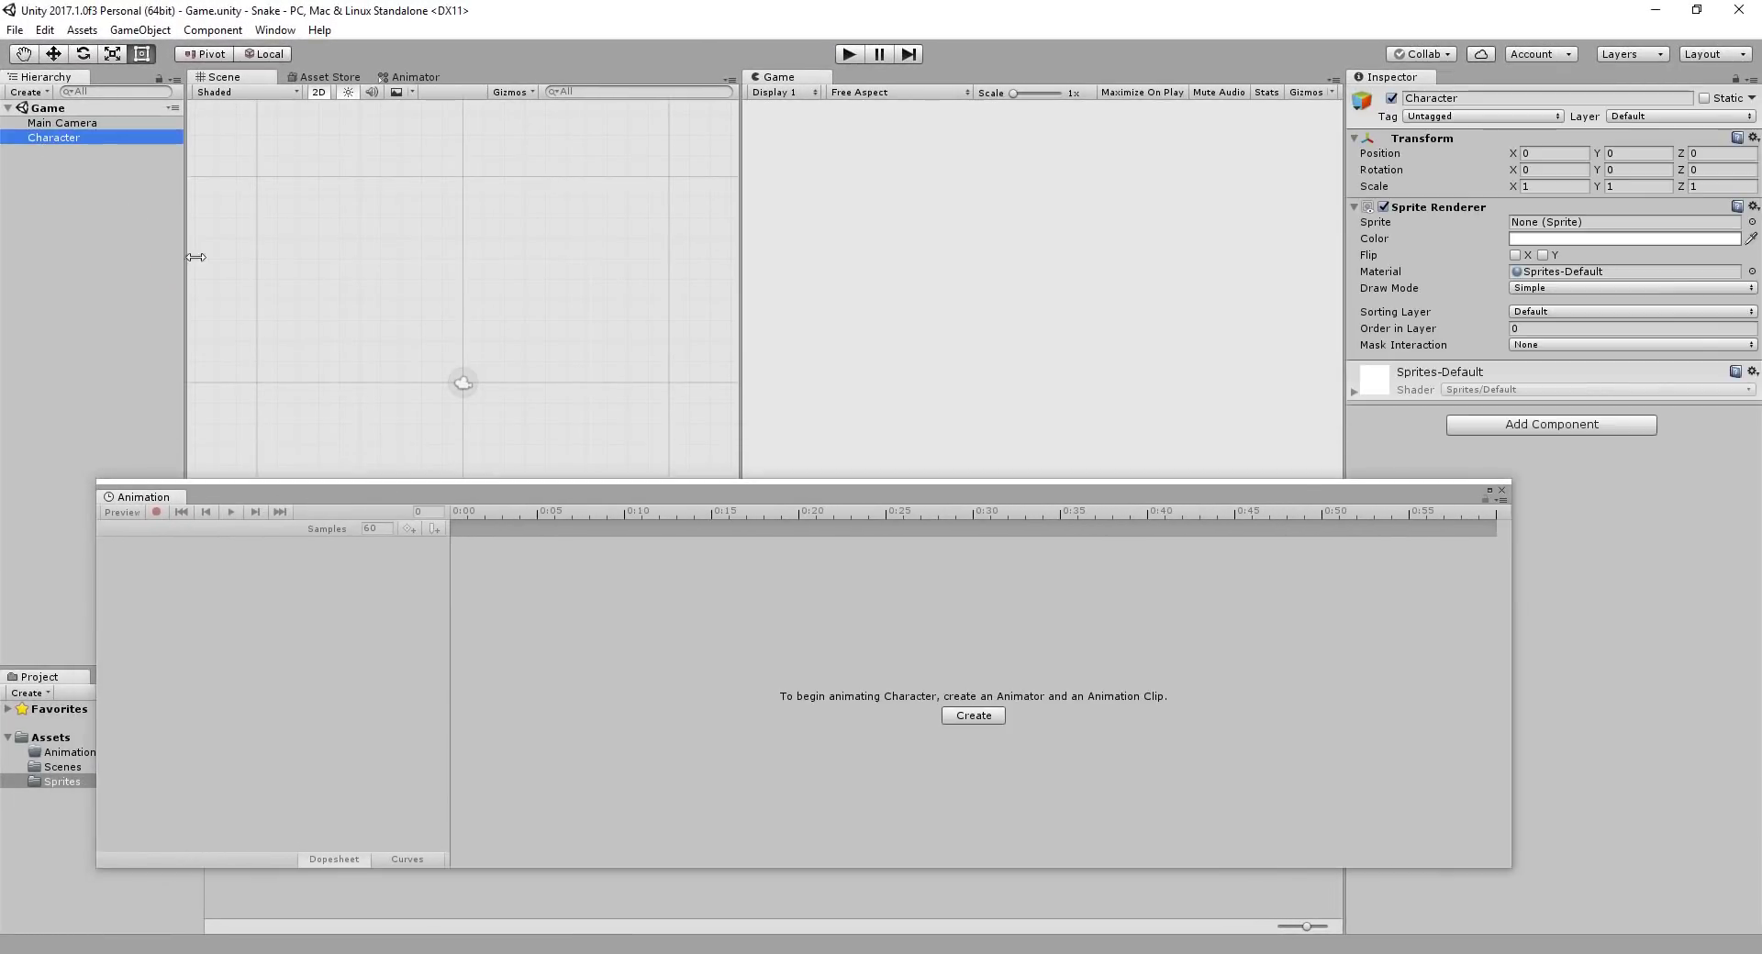
click(971, 715)
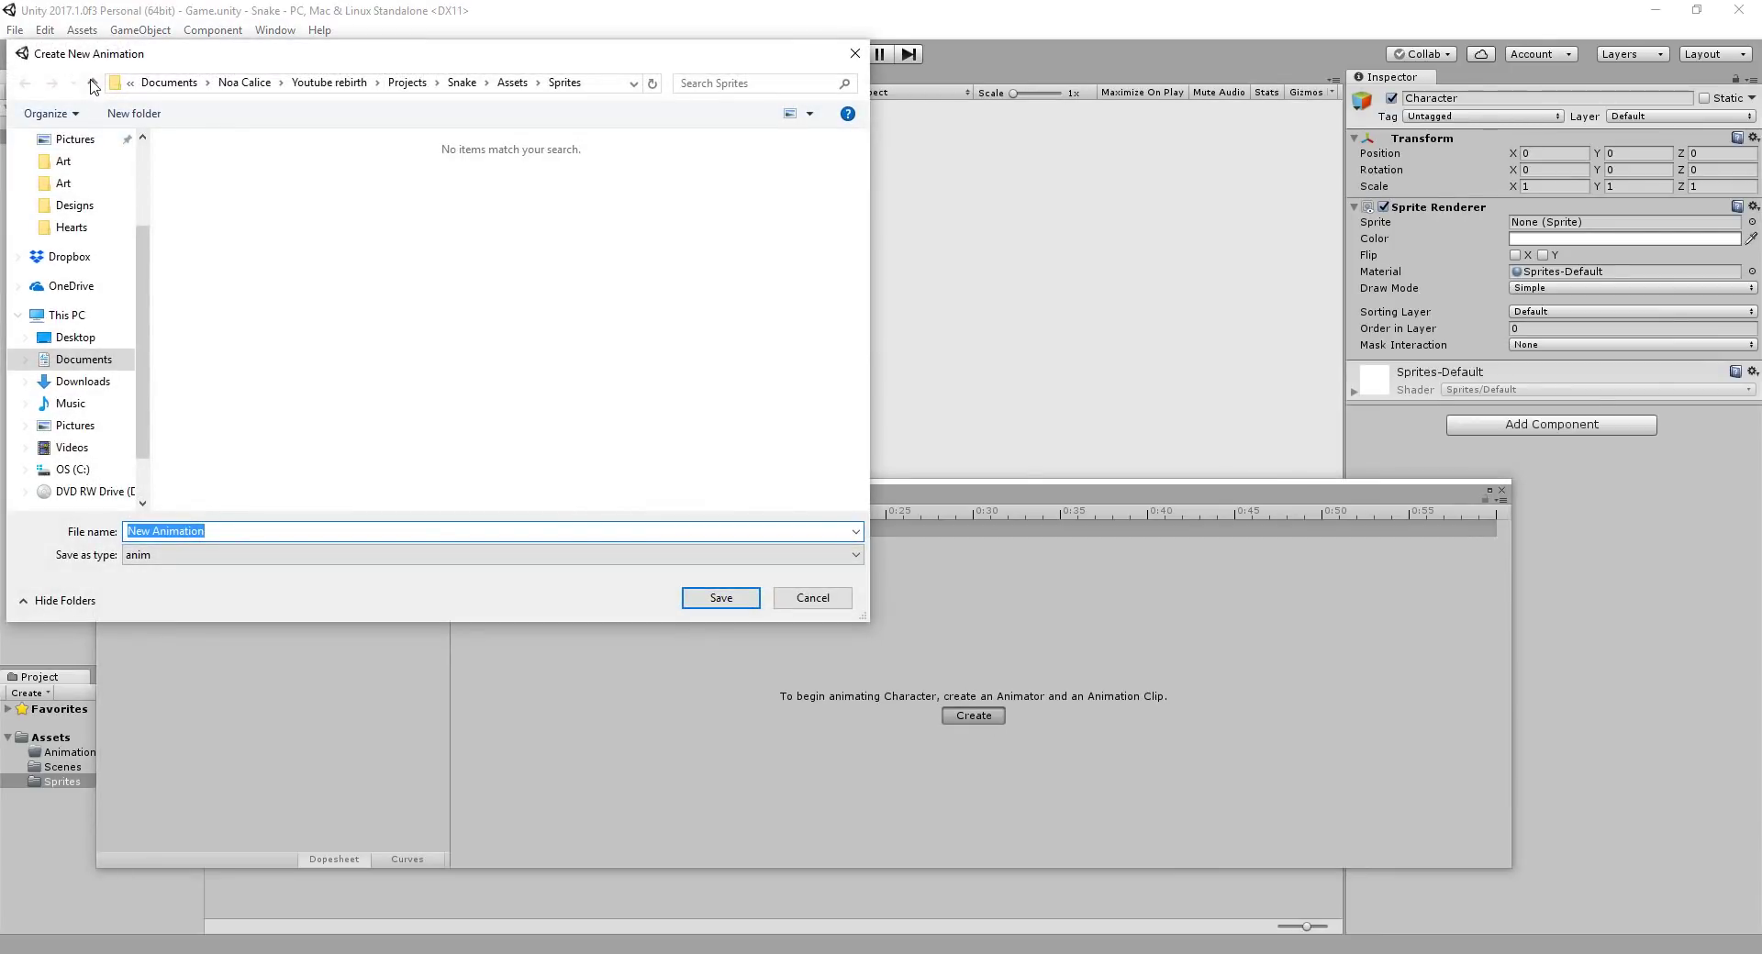
click(93, 83)
double_click(203, 161)
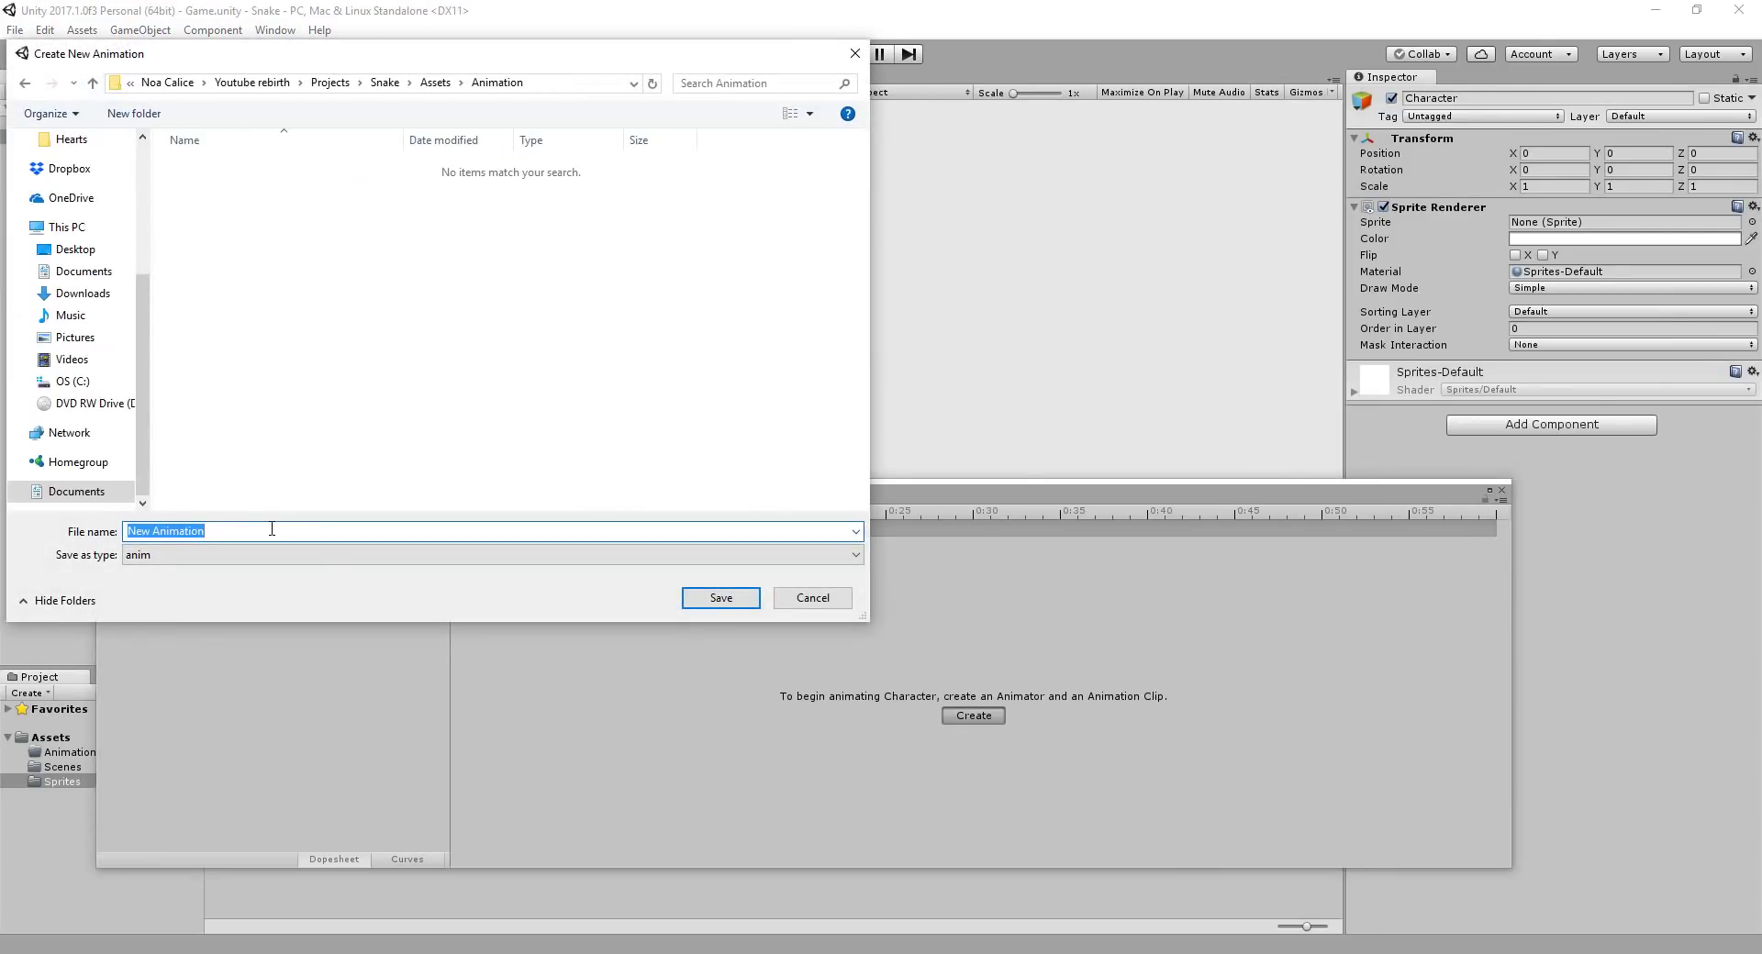
key(BackSpace)
click(721, 597)
Drag sprites Animation_0–Animation_7 into the Hop dopesheet and dock the Animation window at the bottom
drag(129, 489, 482, 81)
click(277, 756)
click(317, 770)
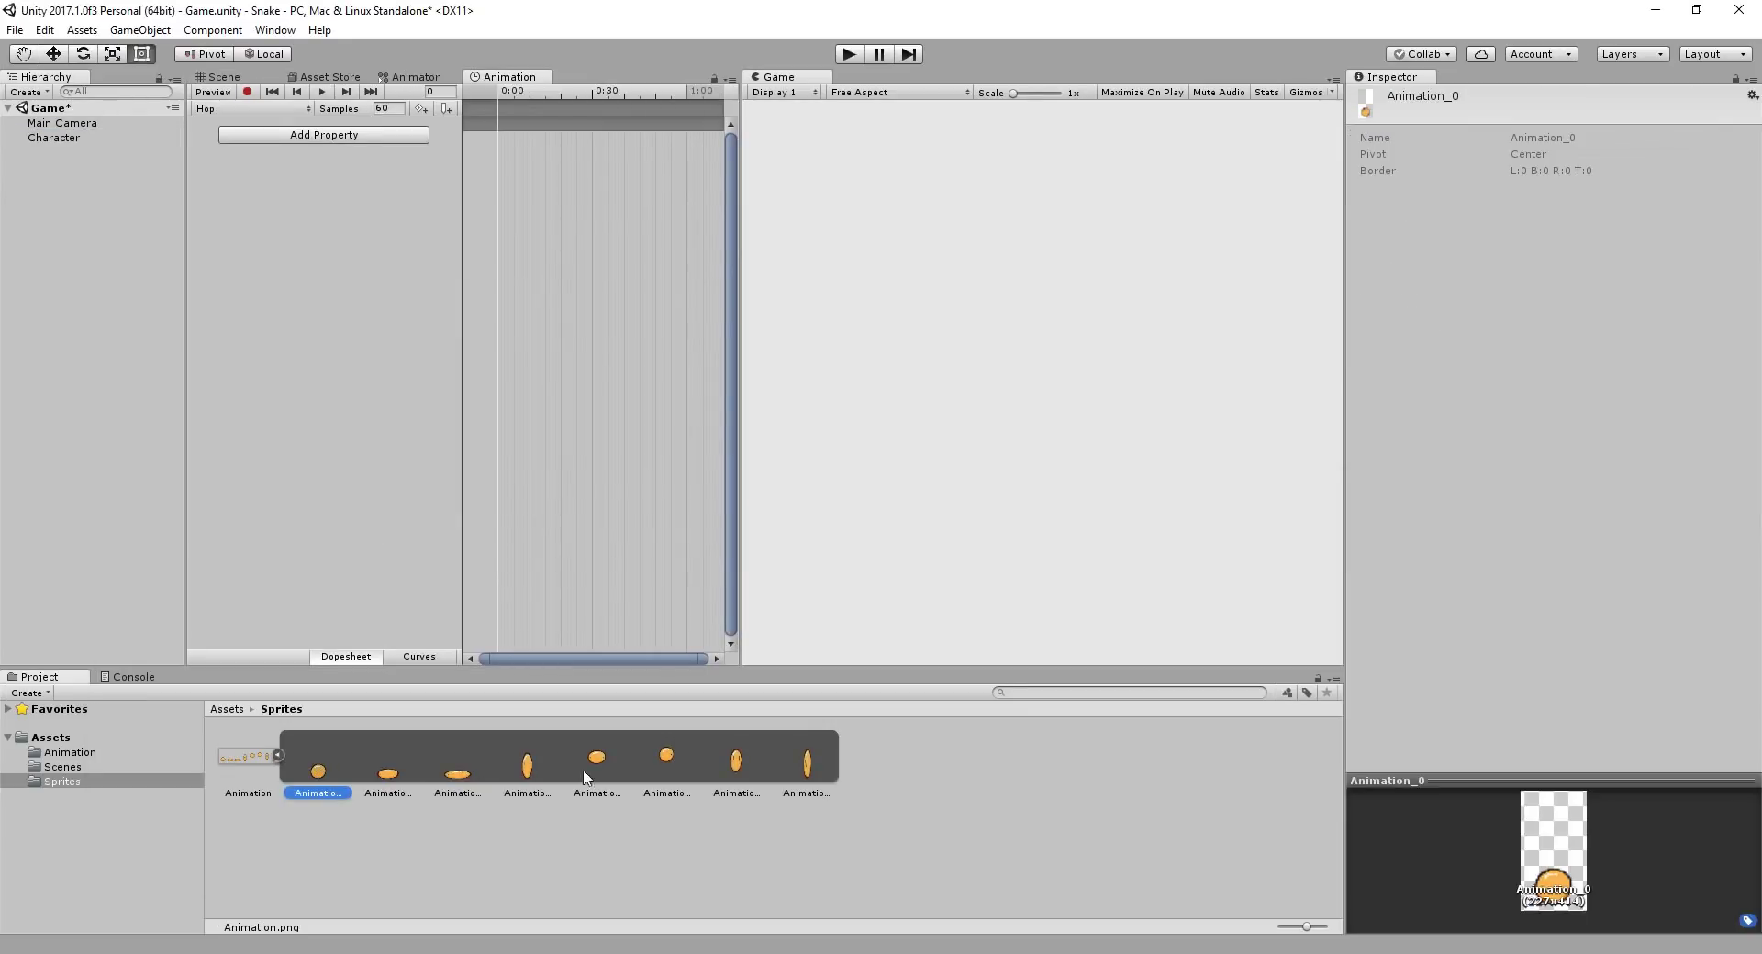
shift+click(808, 762)
drag(325, 773, 513, 135)
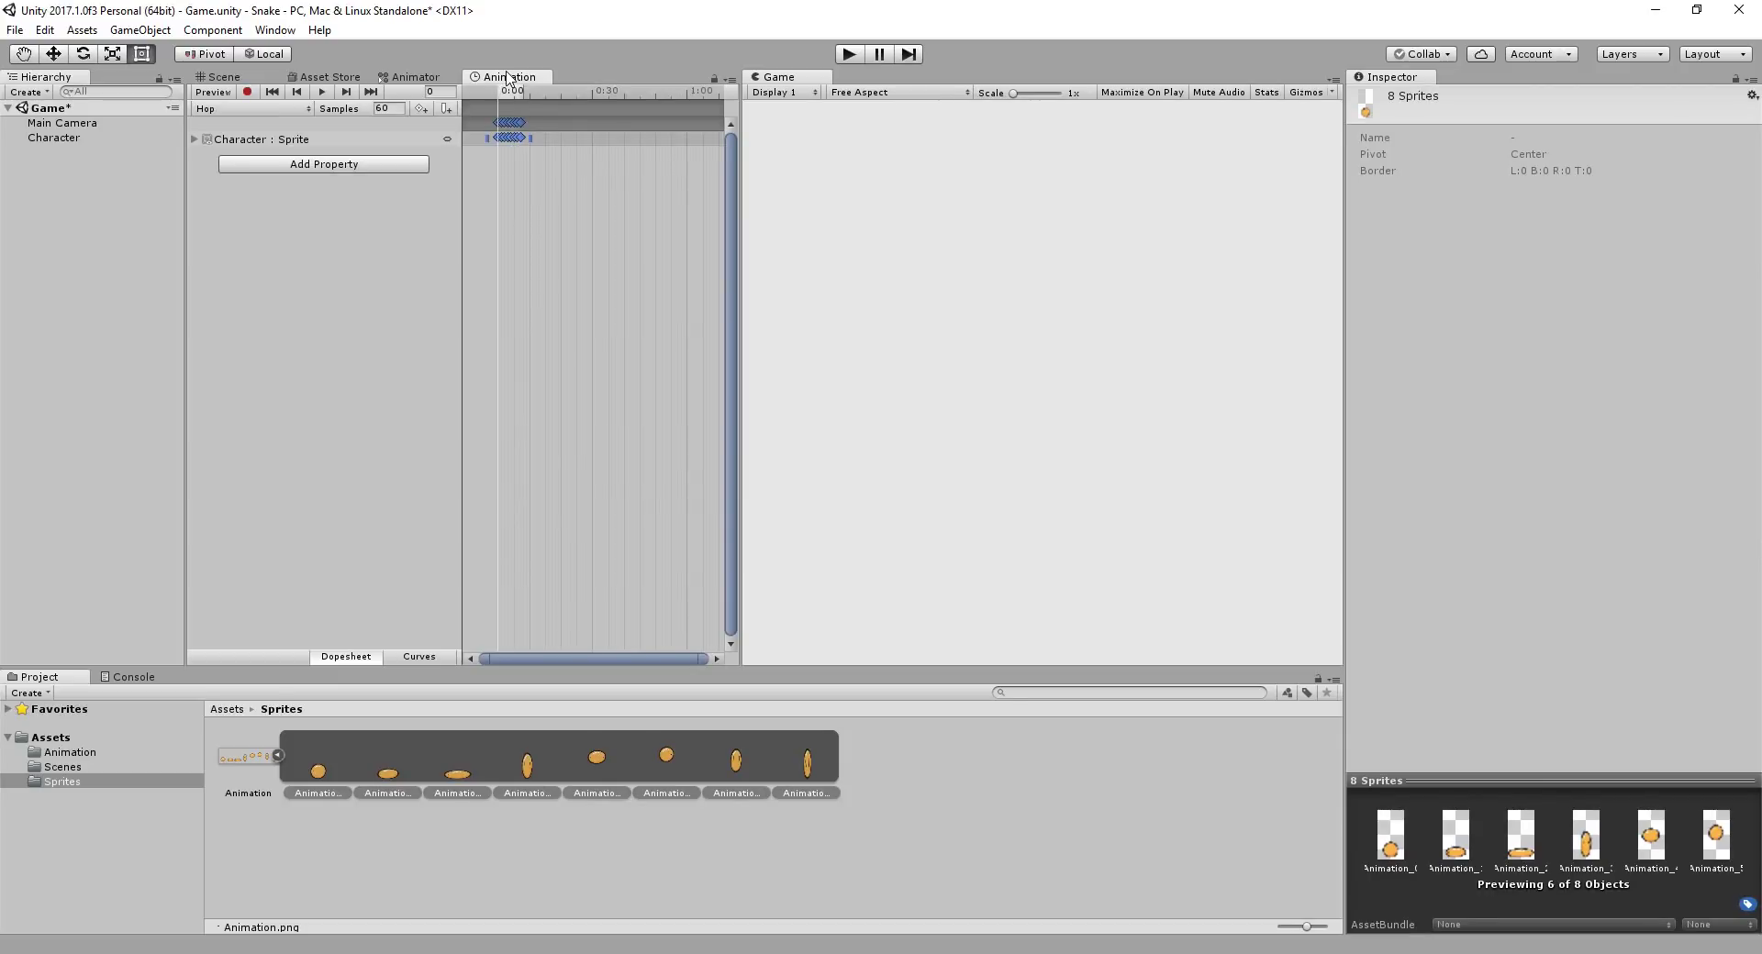
drag(503, 79, 330, 734)
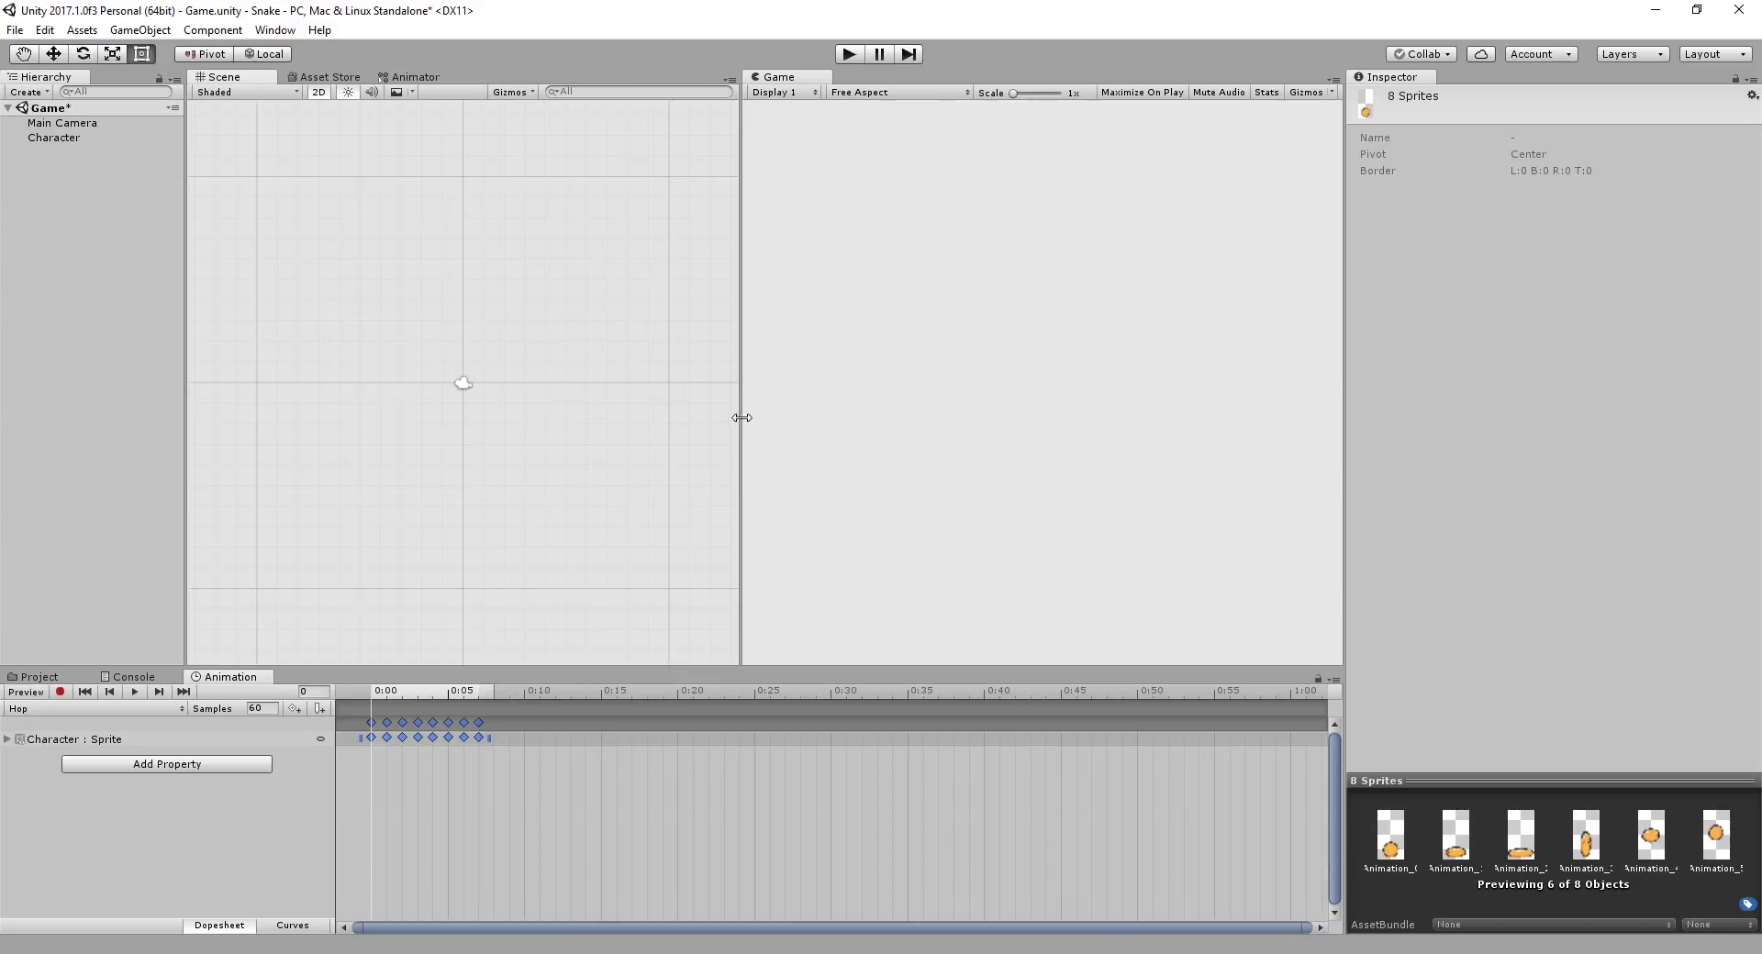
drag(741, 418, 924, 422)
Play the Hop clip to preview the bouncing ball
click(135, 692)
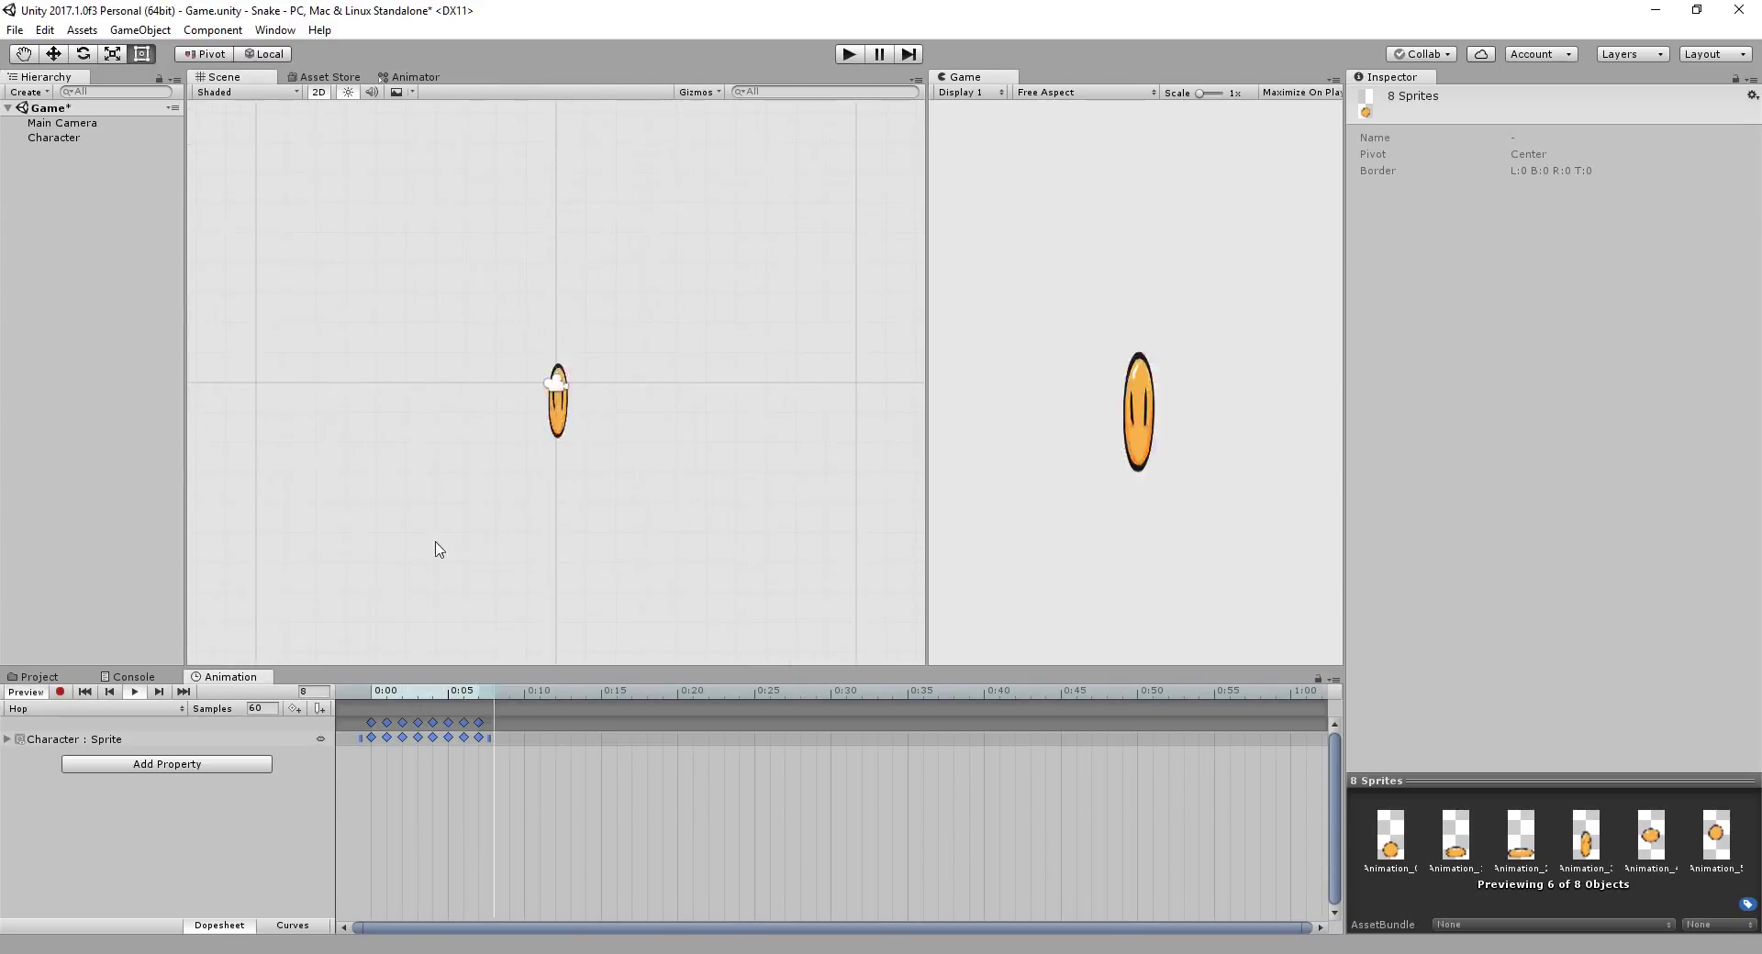
scroll(386, 569, down, 2)
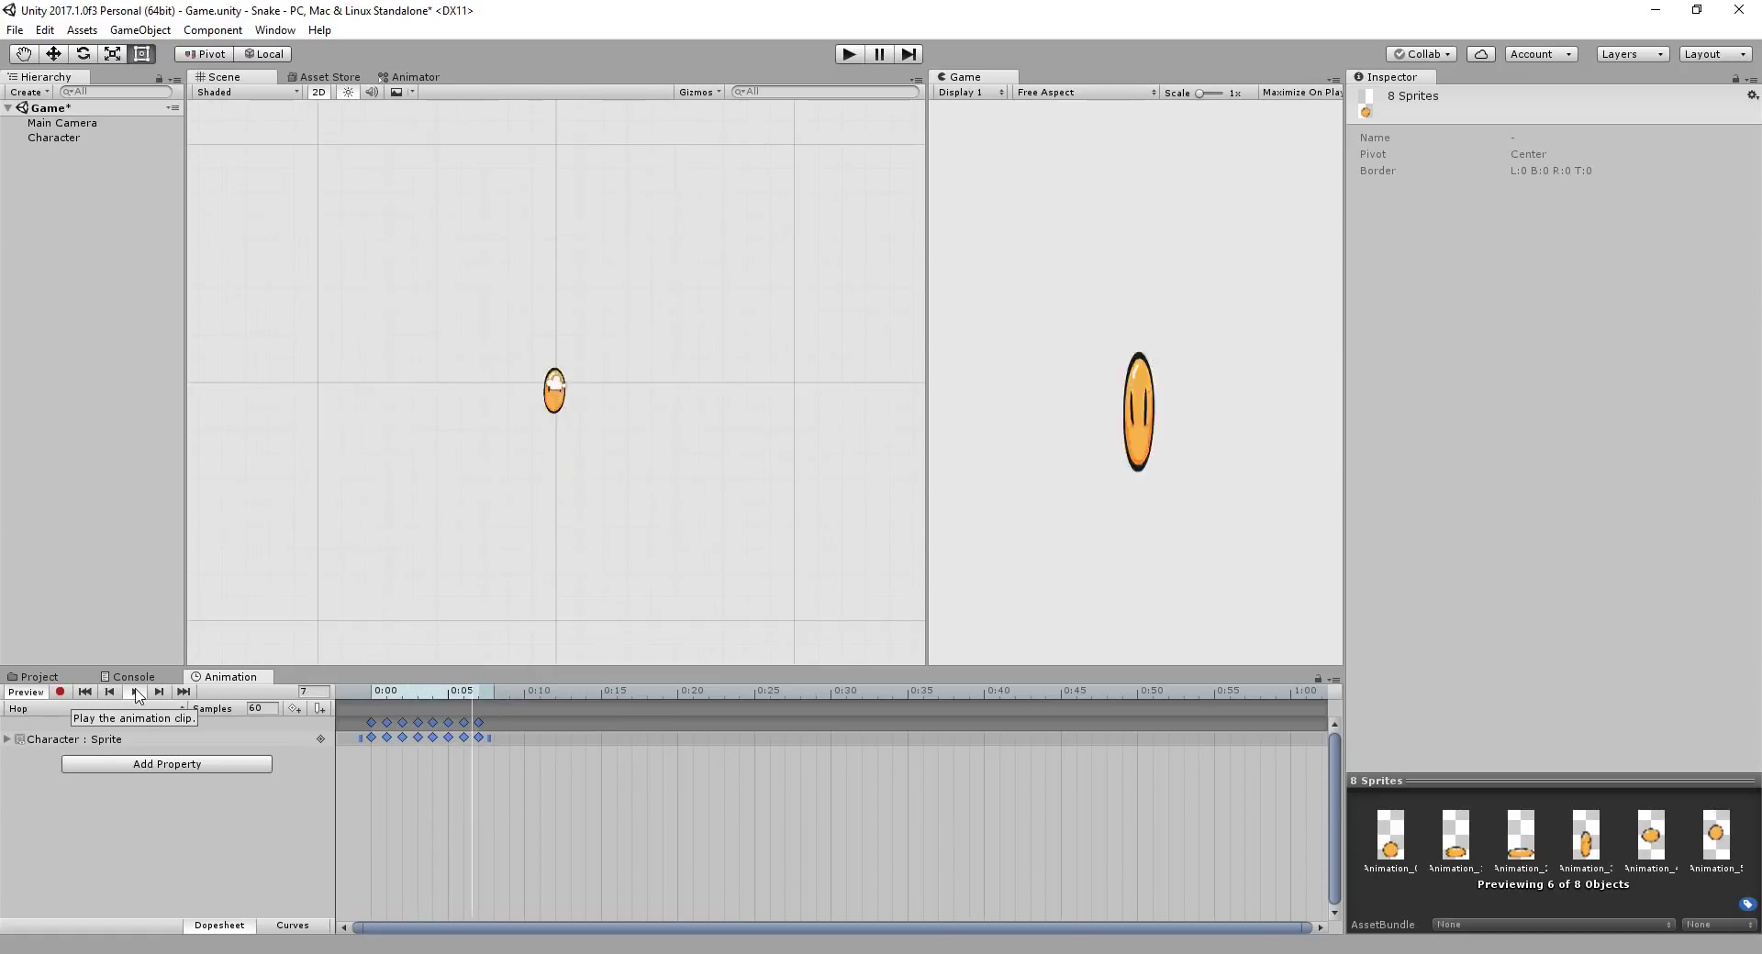
scroll(444, 537, up, 2)
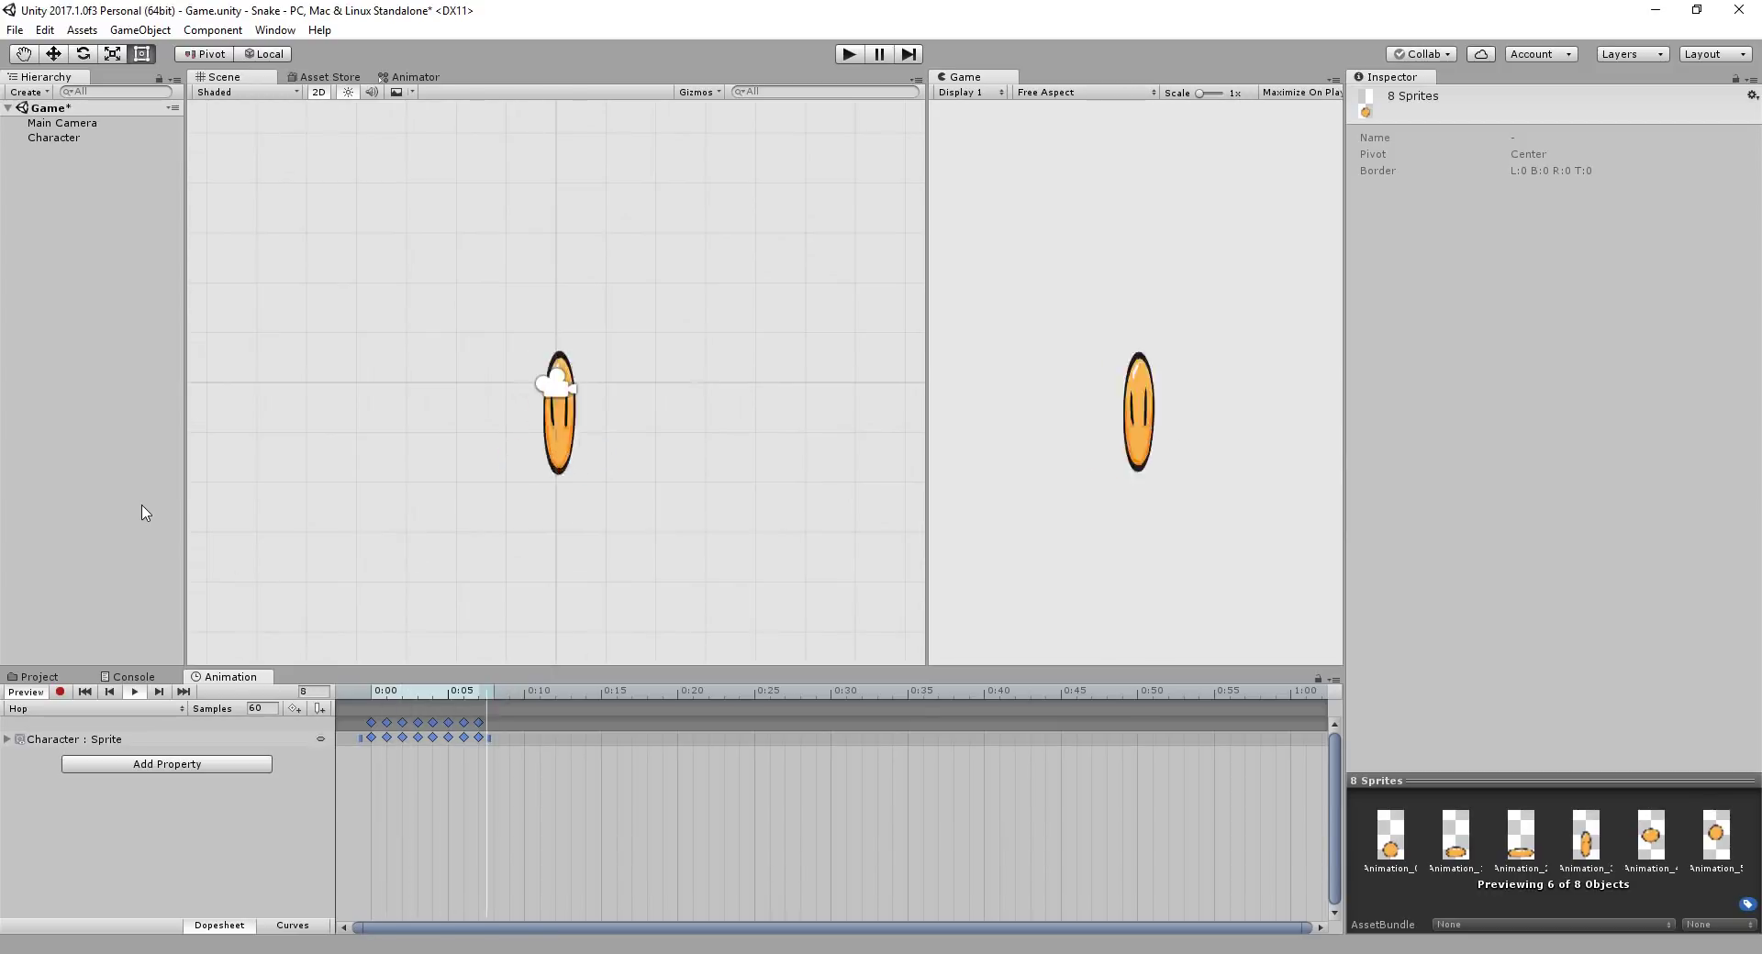
Set the clip's Samples to 24, try 80, then drag selected keyframes later
double_click(260, 708)
text(24)
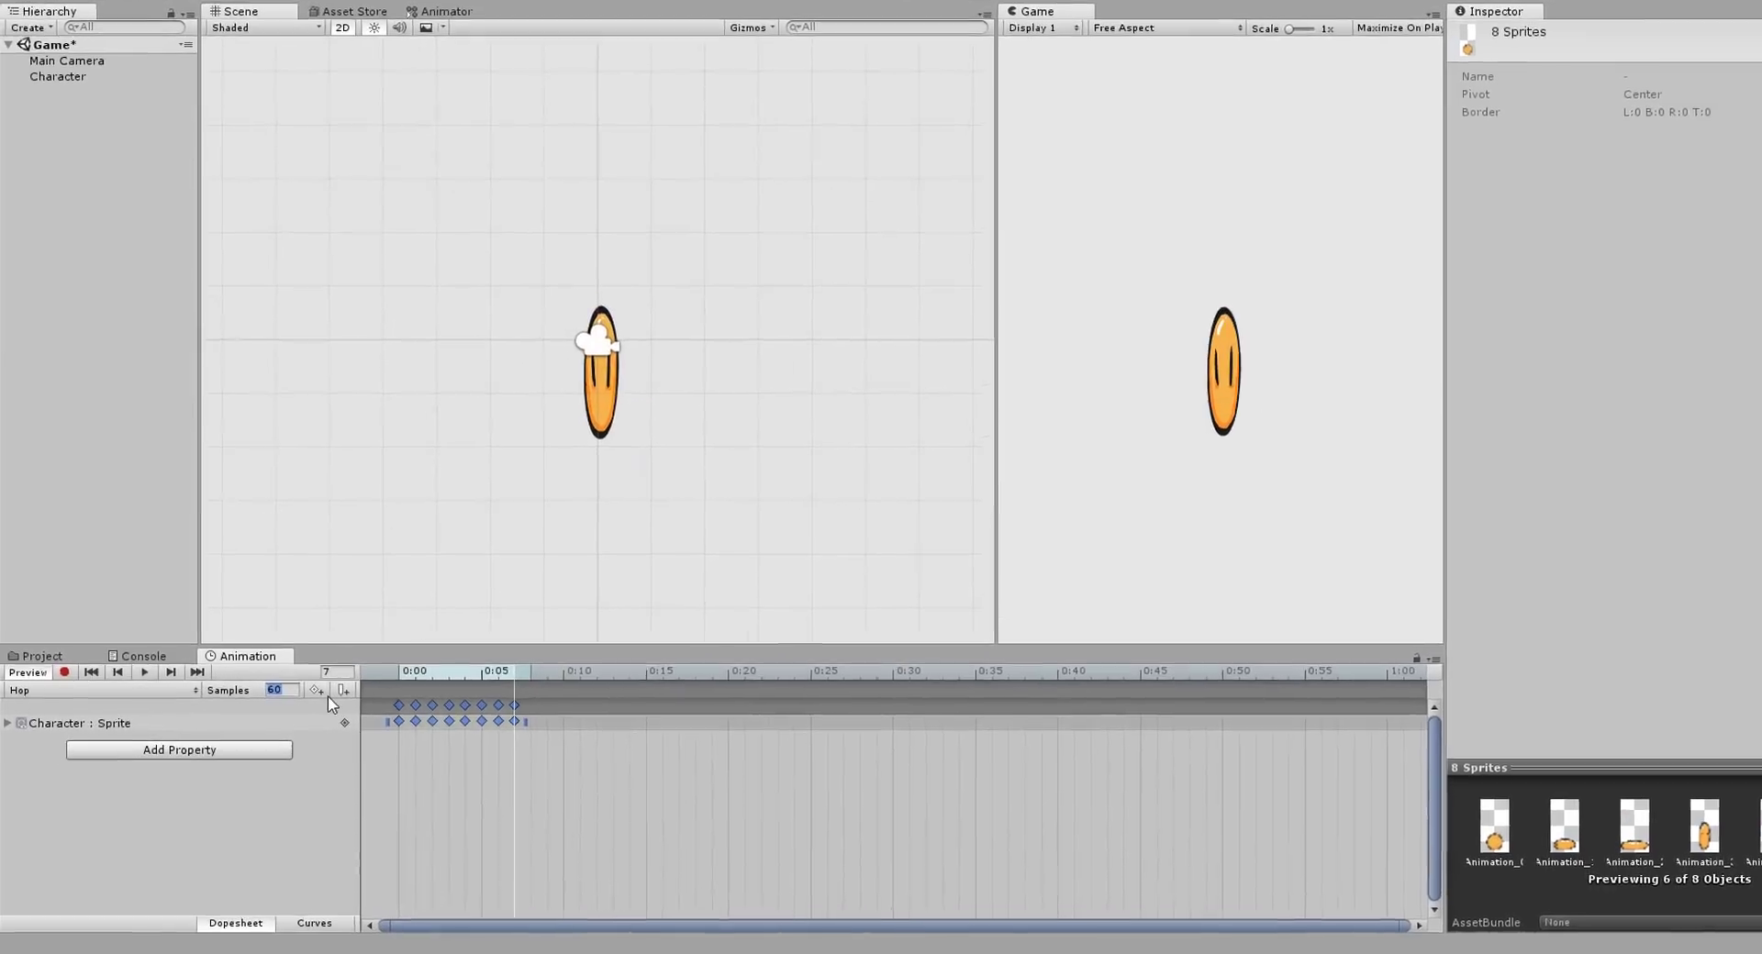
key(Return)
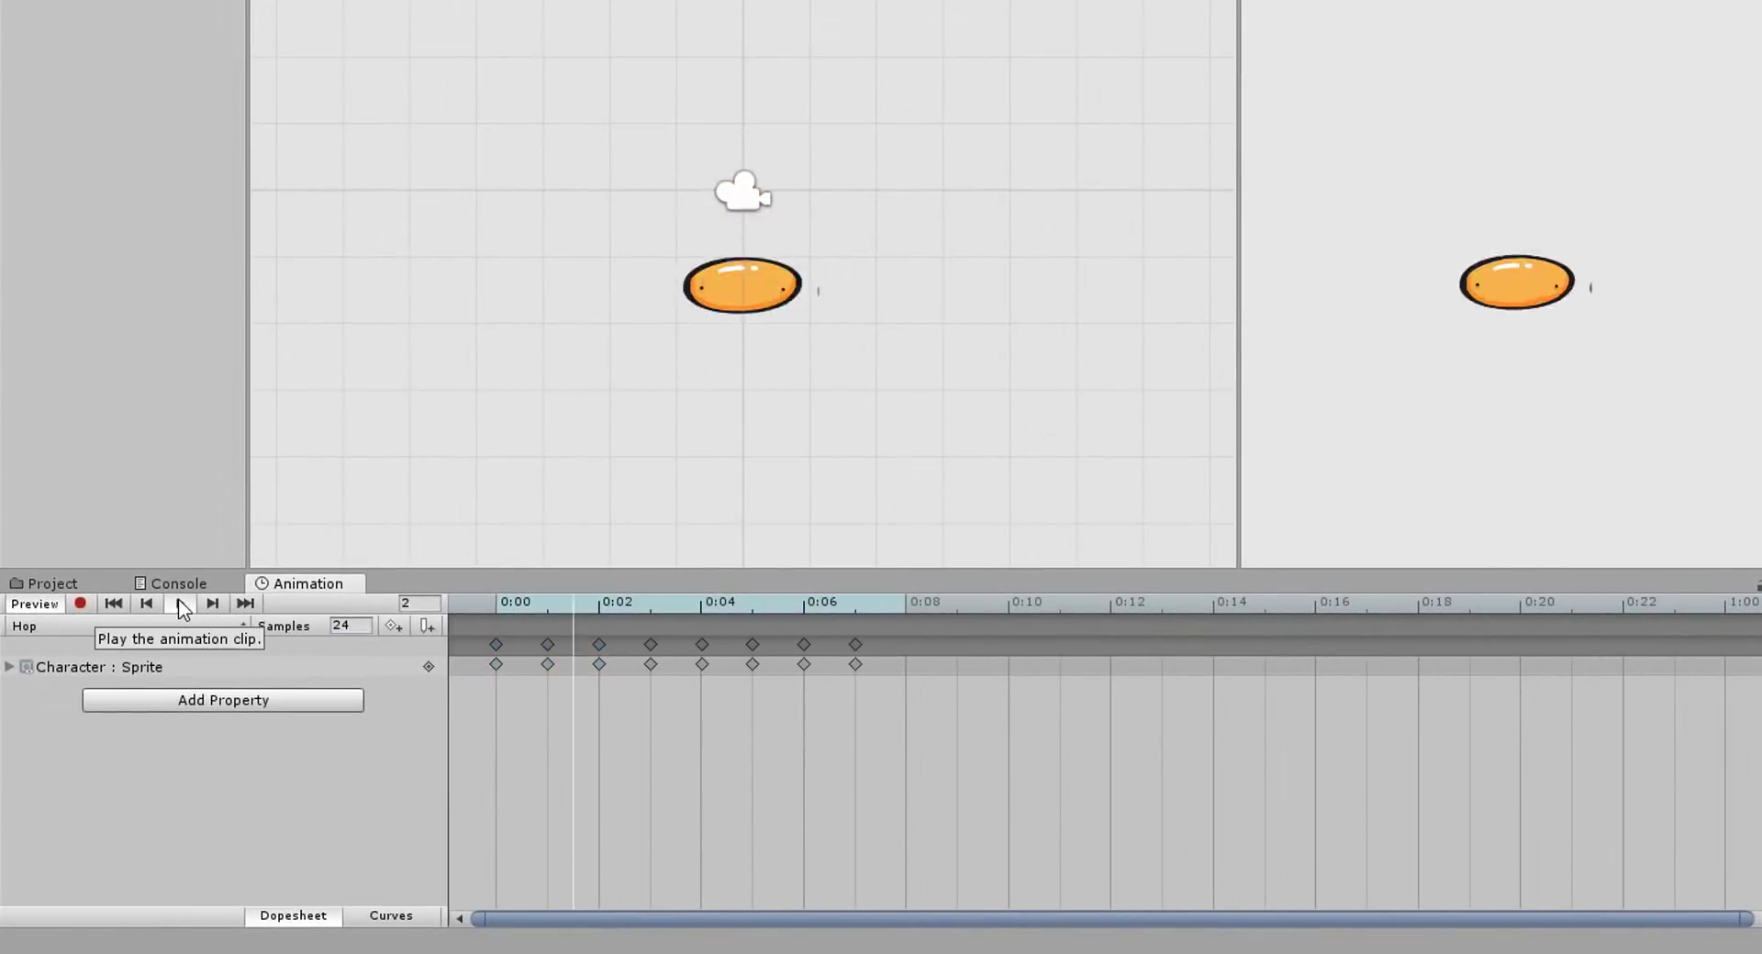
double_click(362, 629)
text(80)
key(Return)
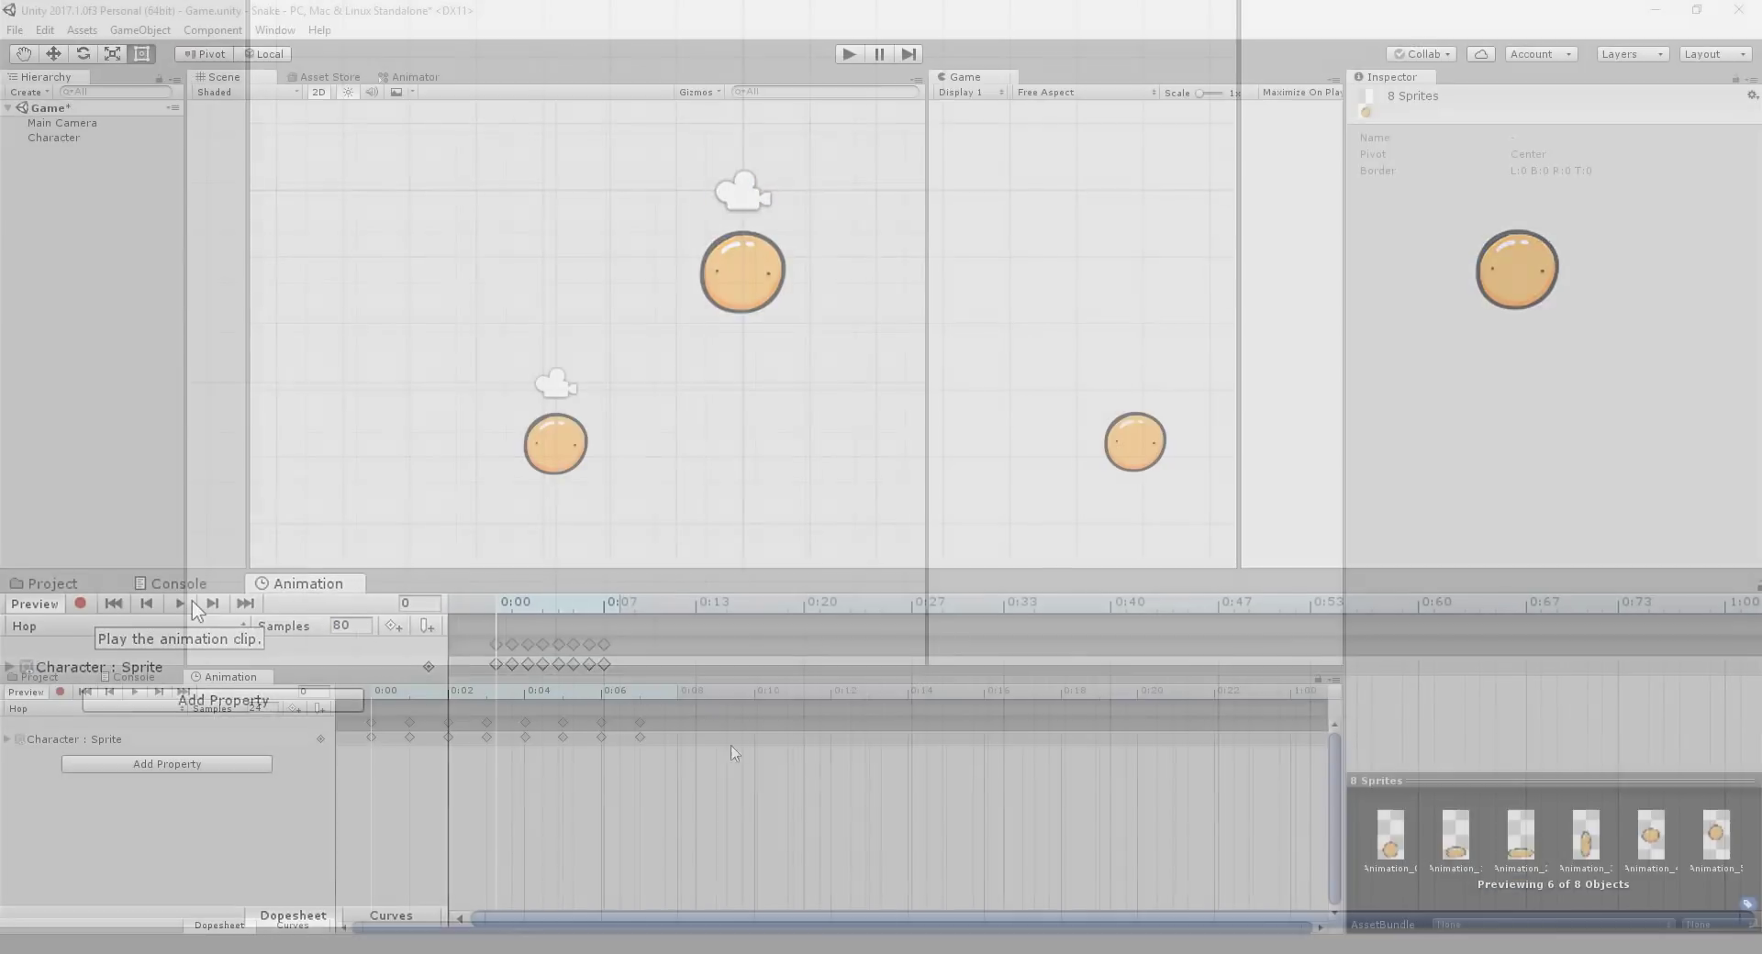
drag(718, 776, 617, 738)
Shift keyframes 2–8 to 0:12–0:18, then scrub and play Hop to check the pause
click(601, 782)
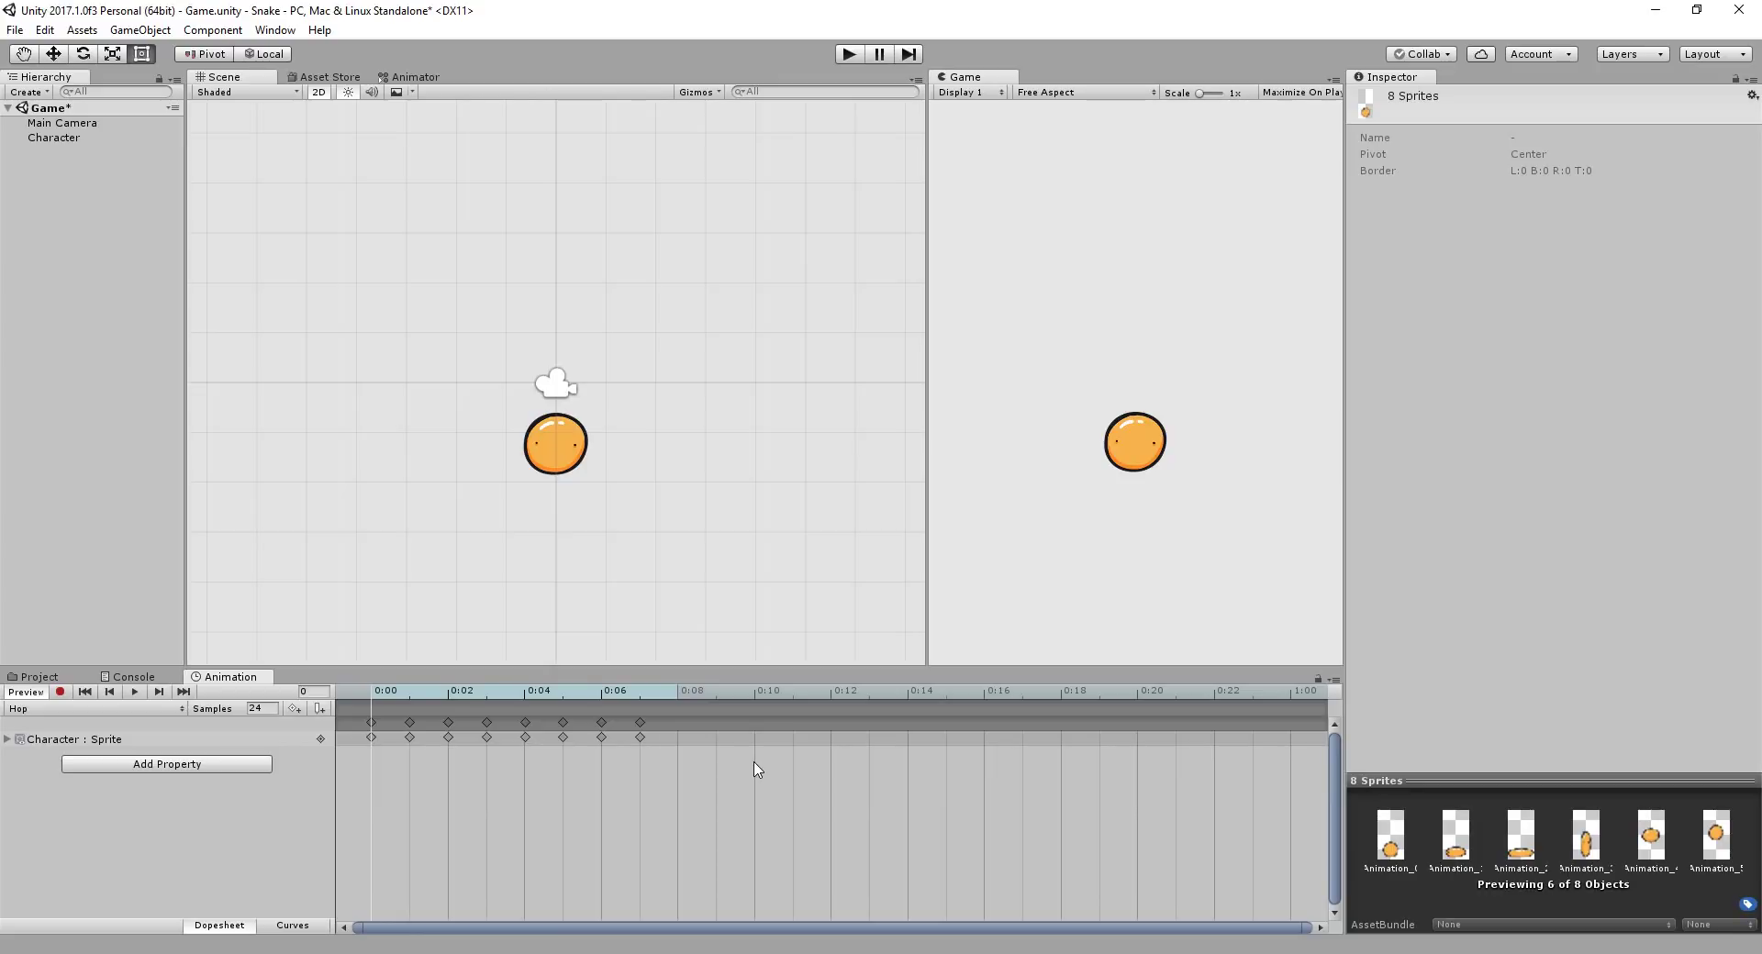
drag(757, 769, 861, 734)
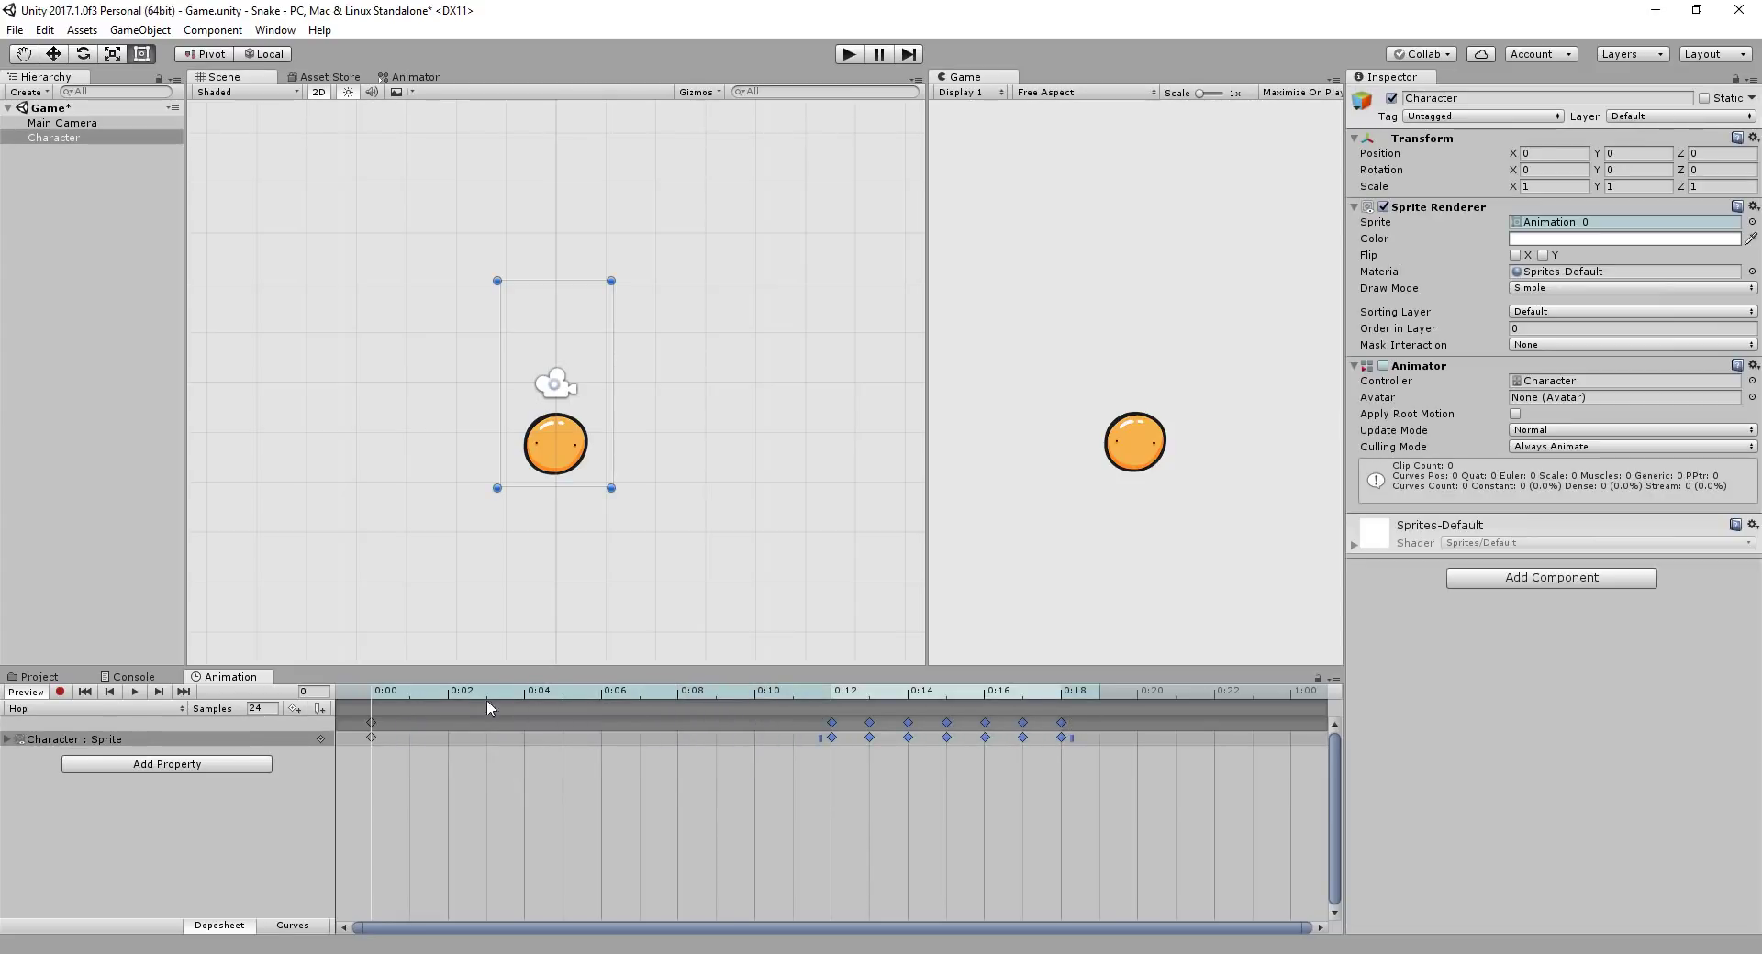
mouse_move(379, 699)
mouse_down()
mouse_move(827, 701)
mouse_move(370, 701)
mouse_up()
click(131, 693)
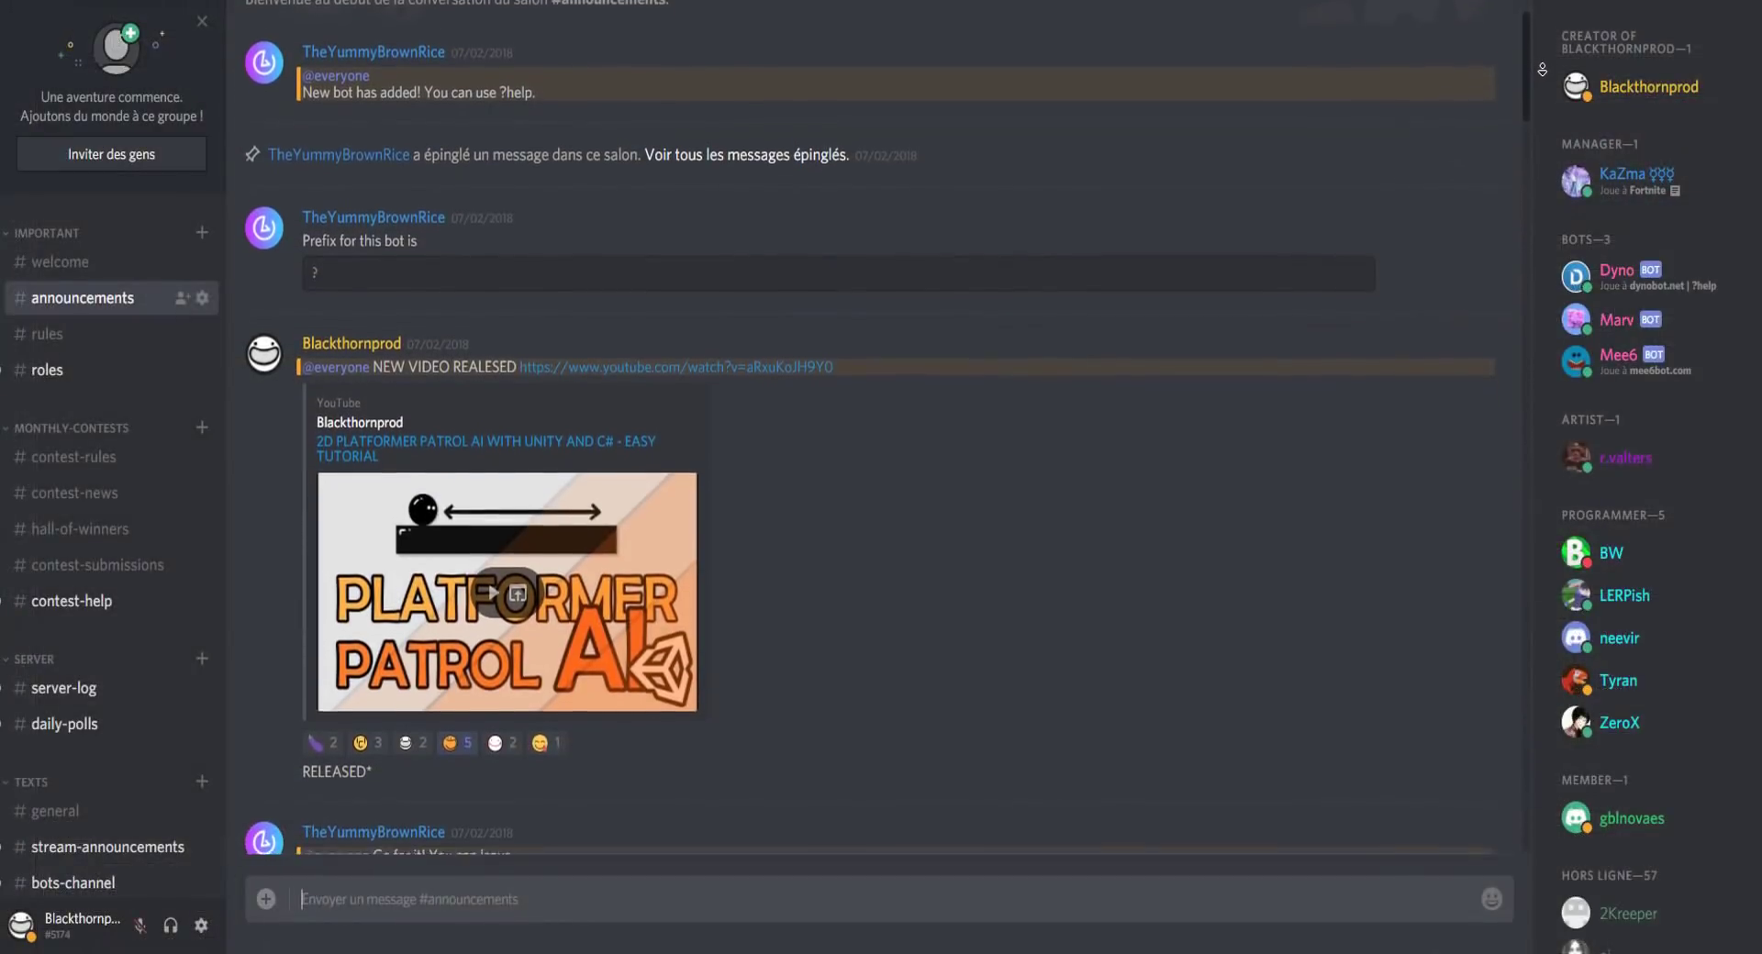
Scroll the Discord #announcements channel to the HOW TO MAKE A 2D GAME CHARACTER video post
scroll(1541, 68, down, 3)
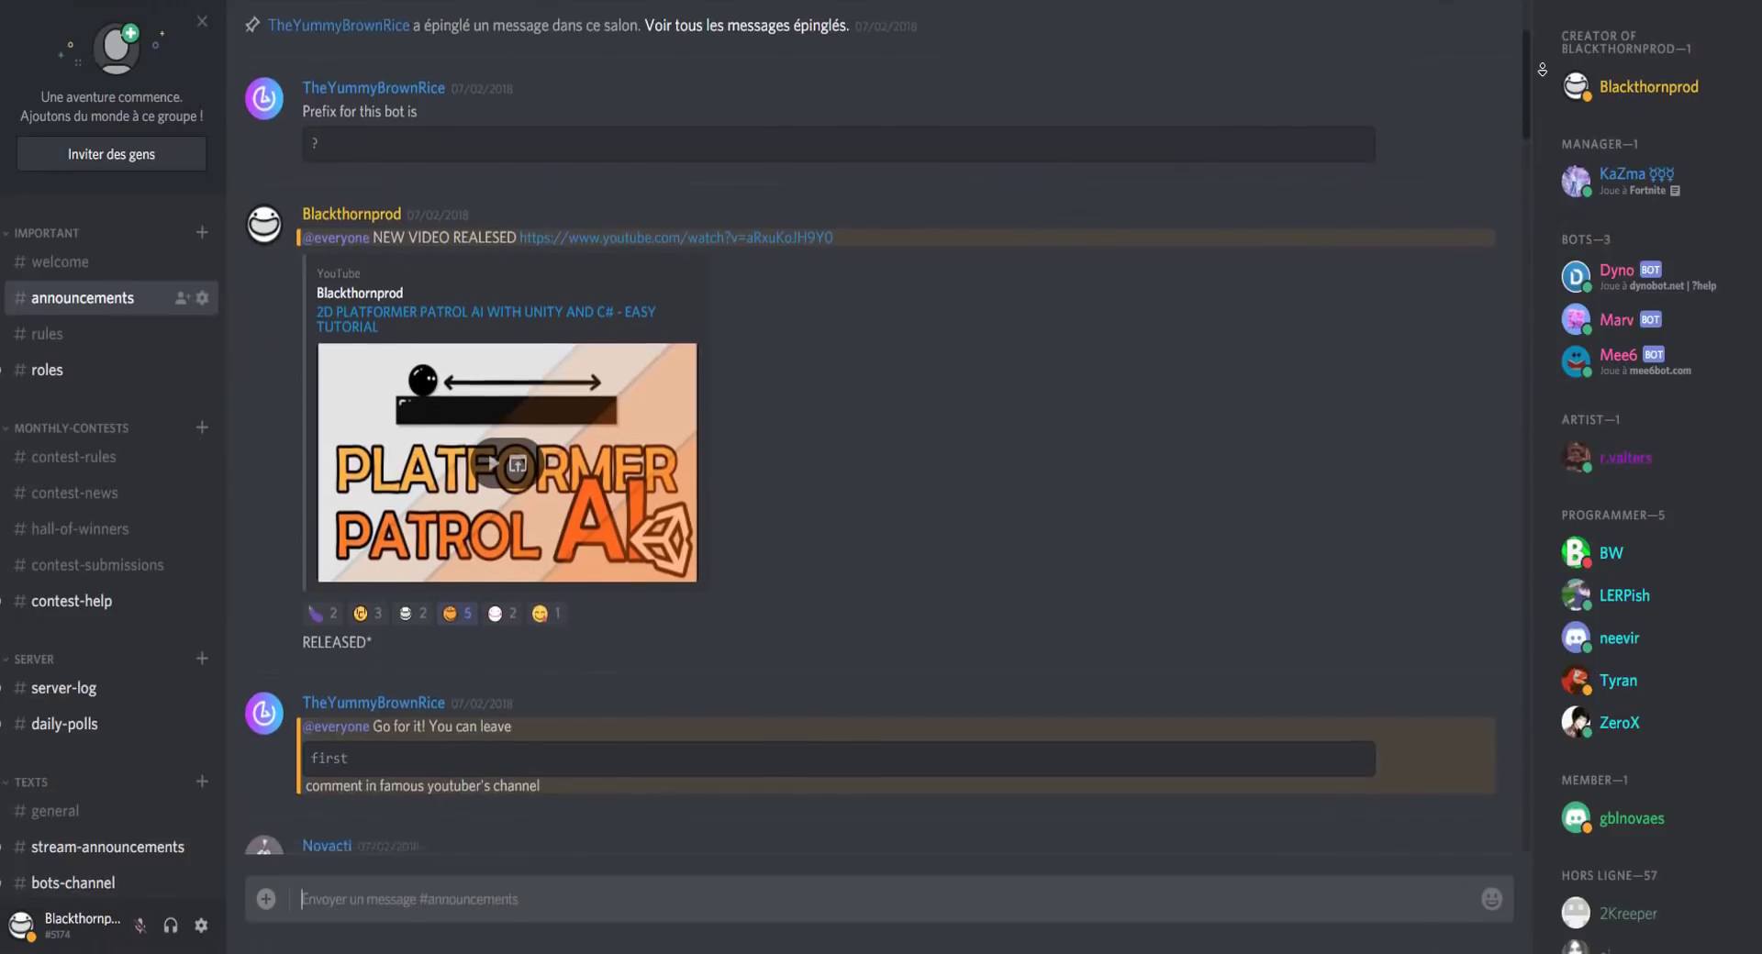
scroll(1541, 69, down, 3)
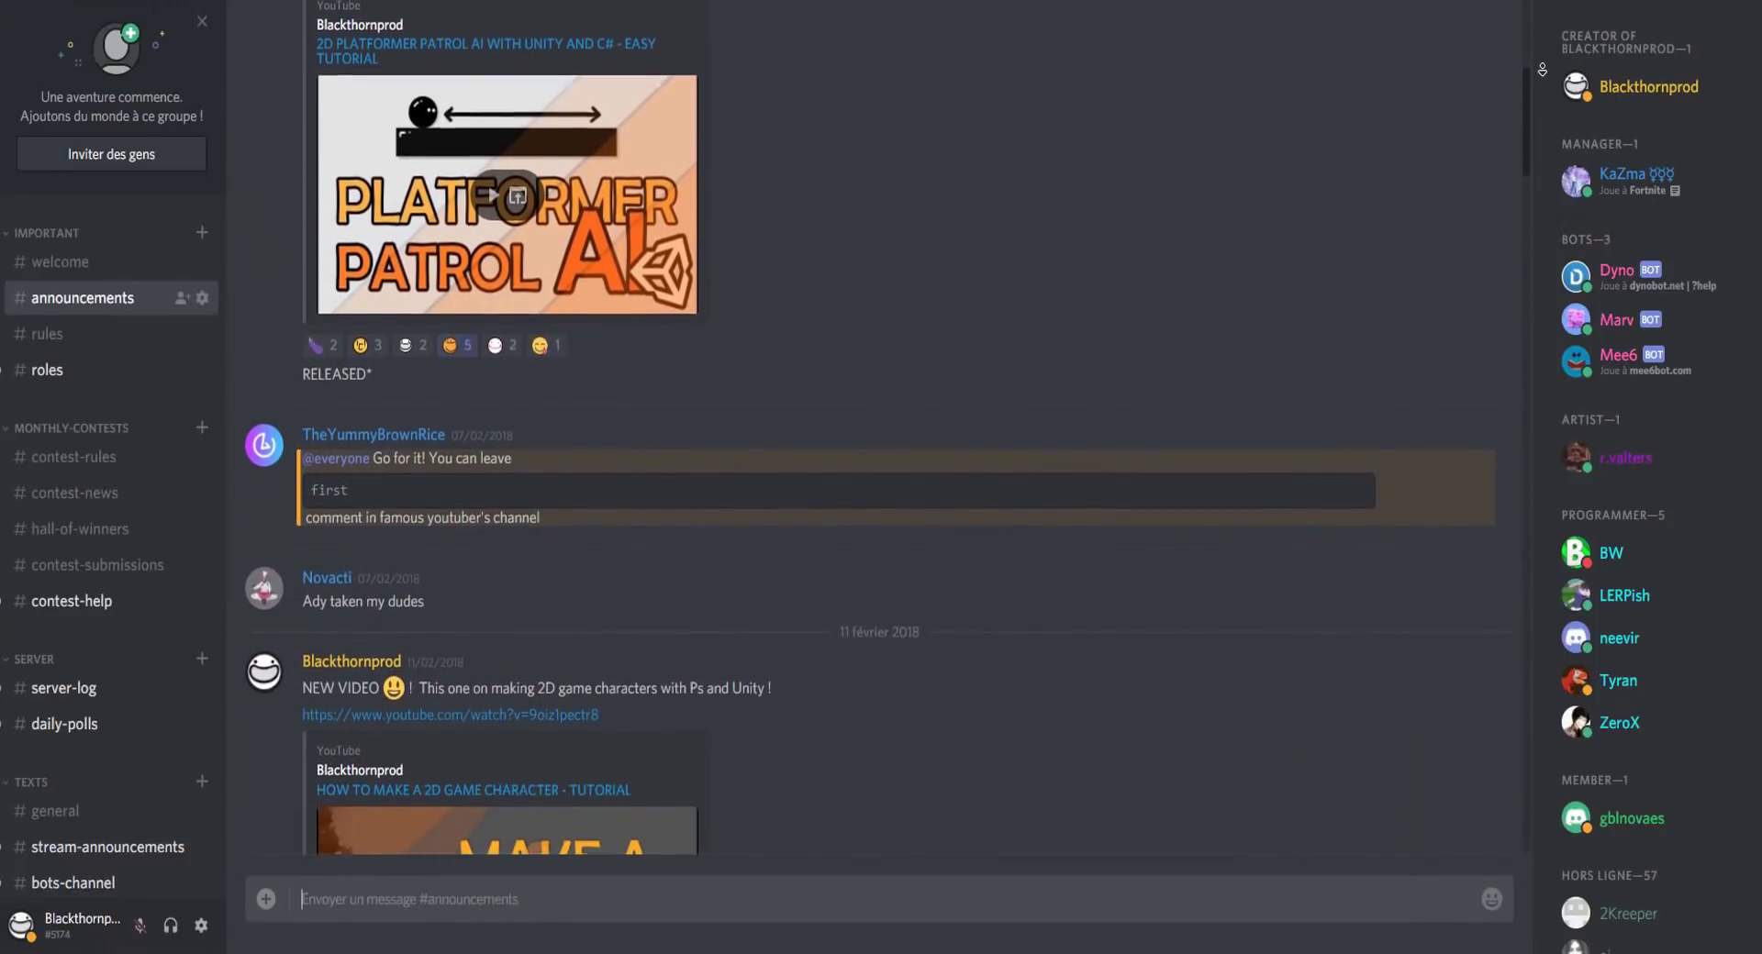
scroll(1542, 68, down, 3)
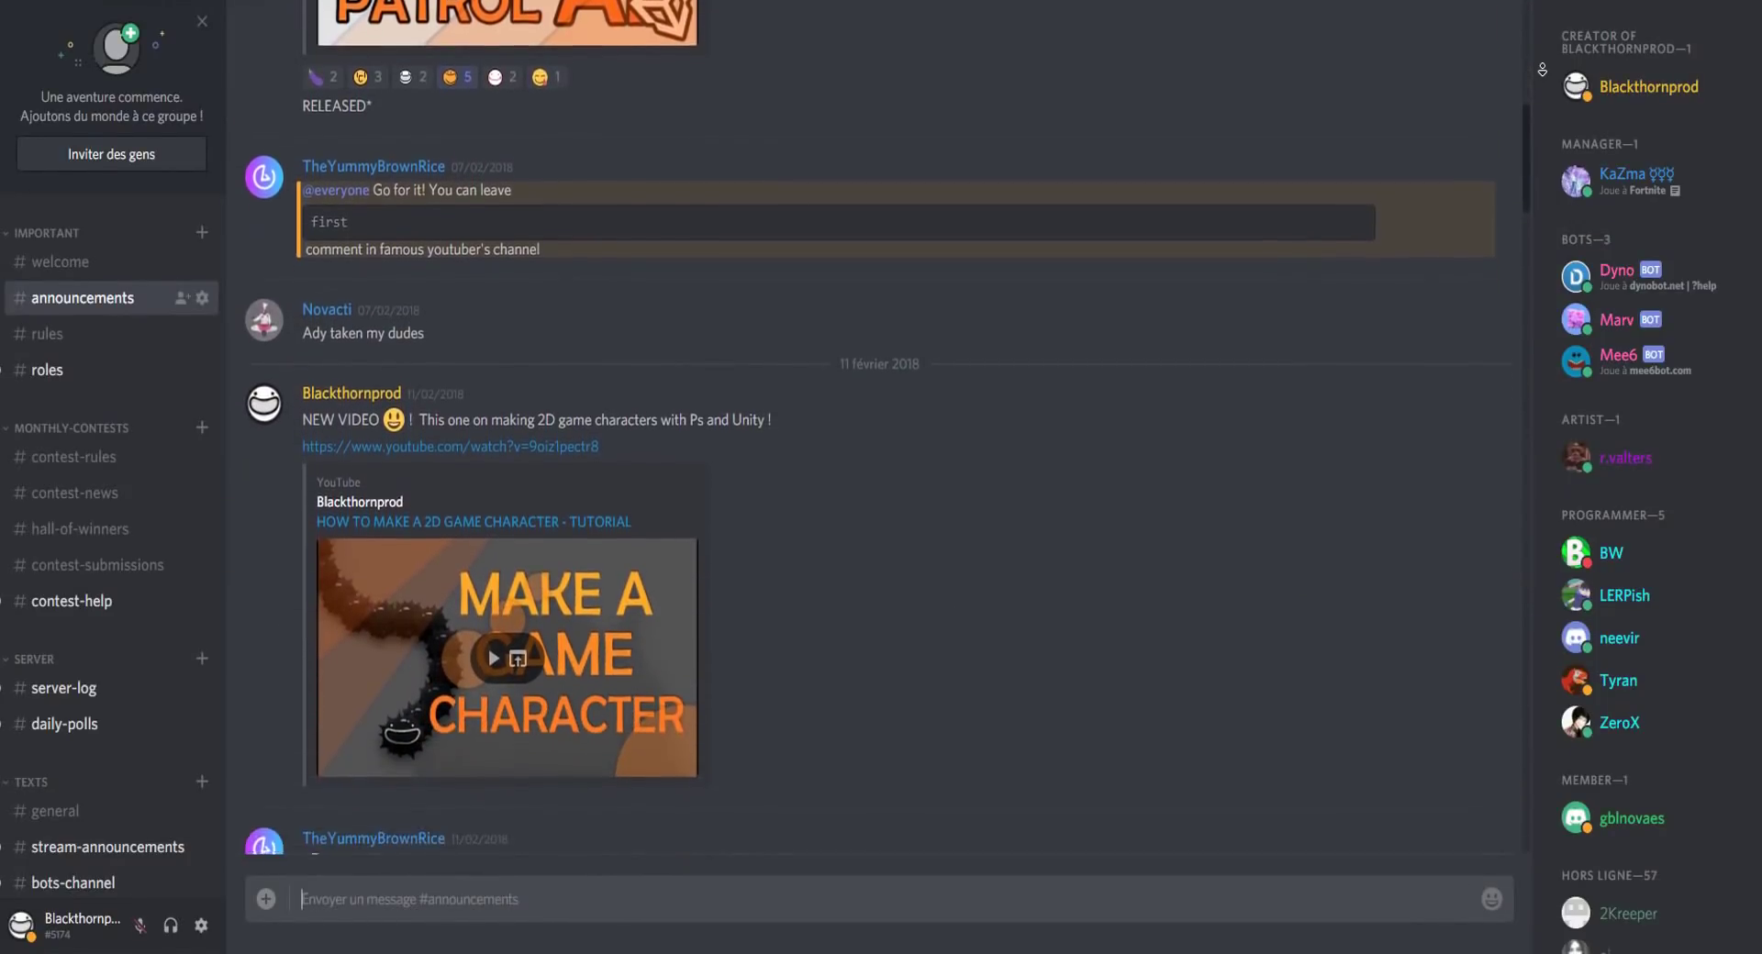
scroll(1542, 69, down, 3)
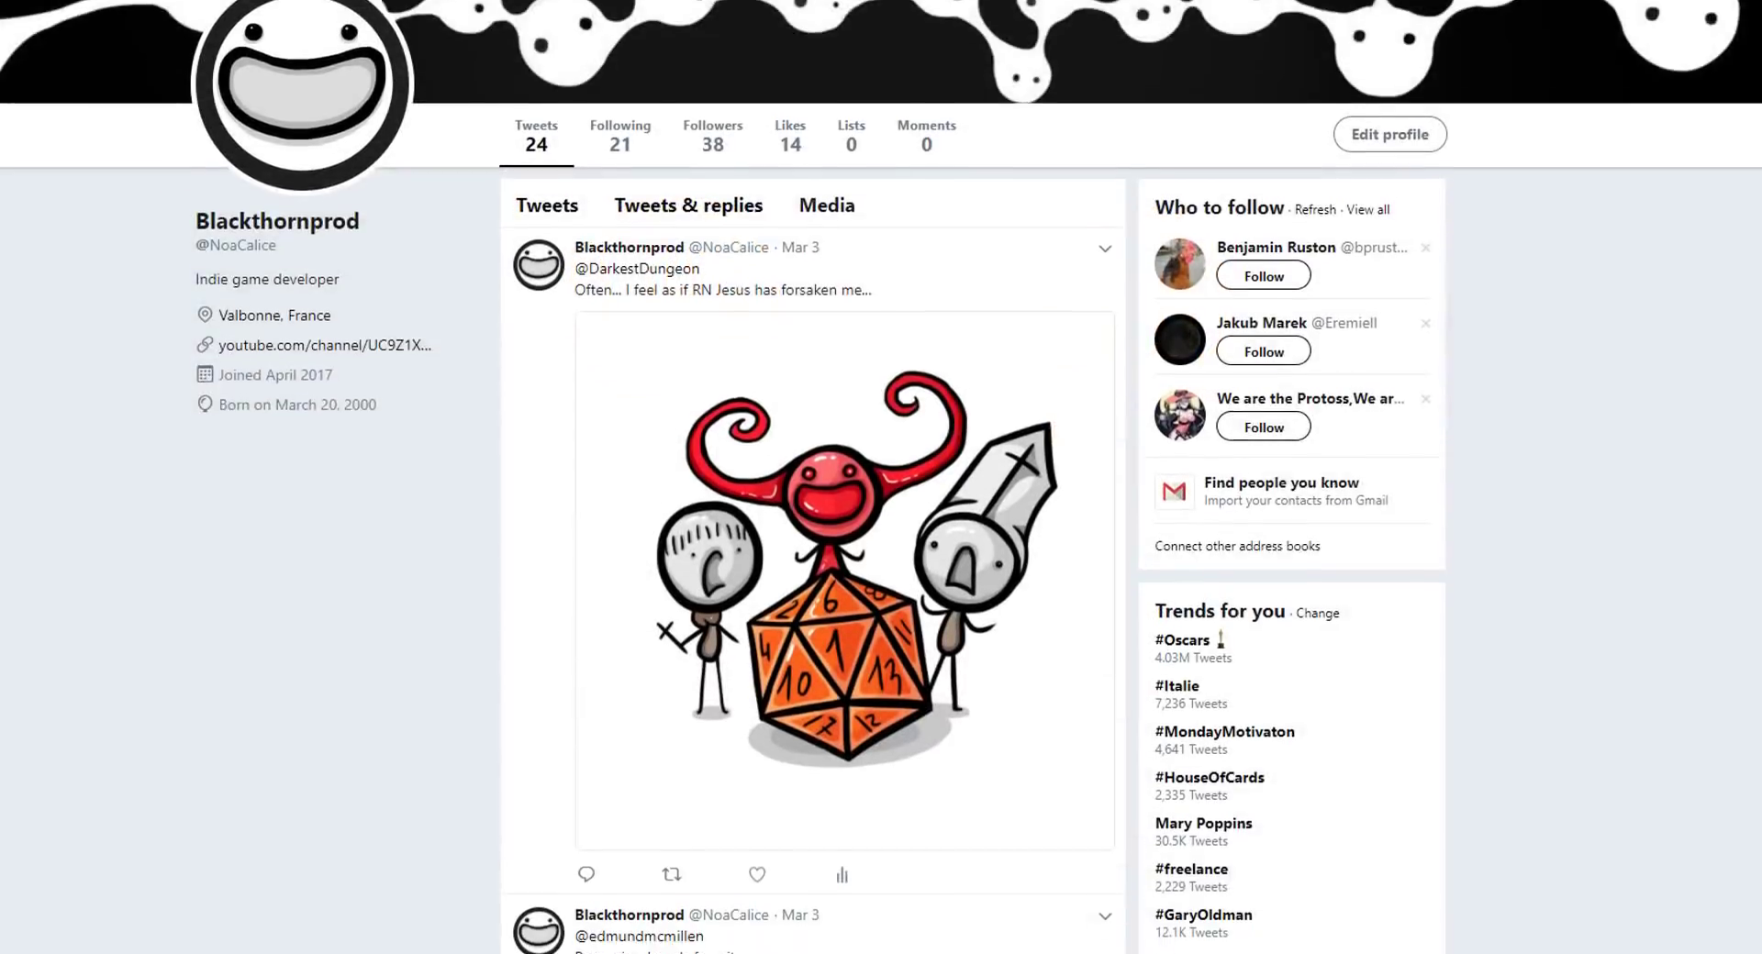
Scroll the developer's Twitter feed past the illustrated posts to the Feb 27 crying-child tweet
scroll(812, 550, down, 7)
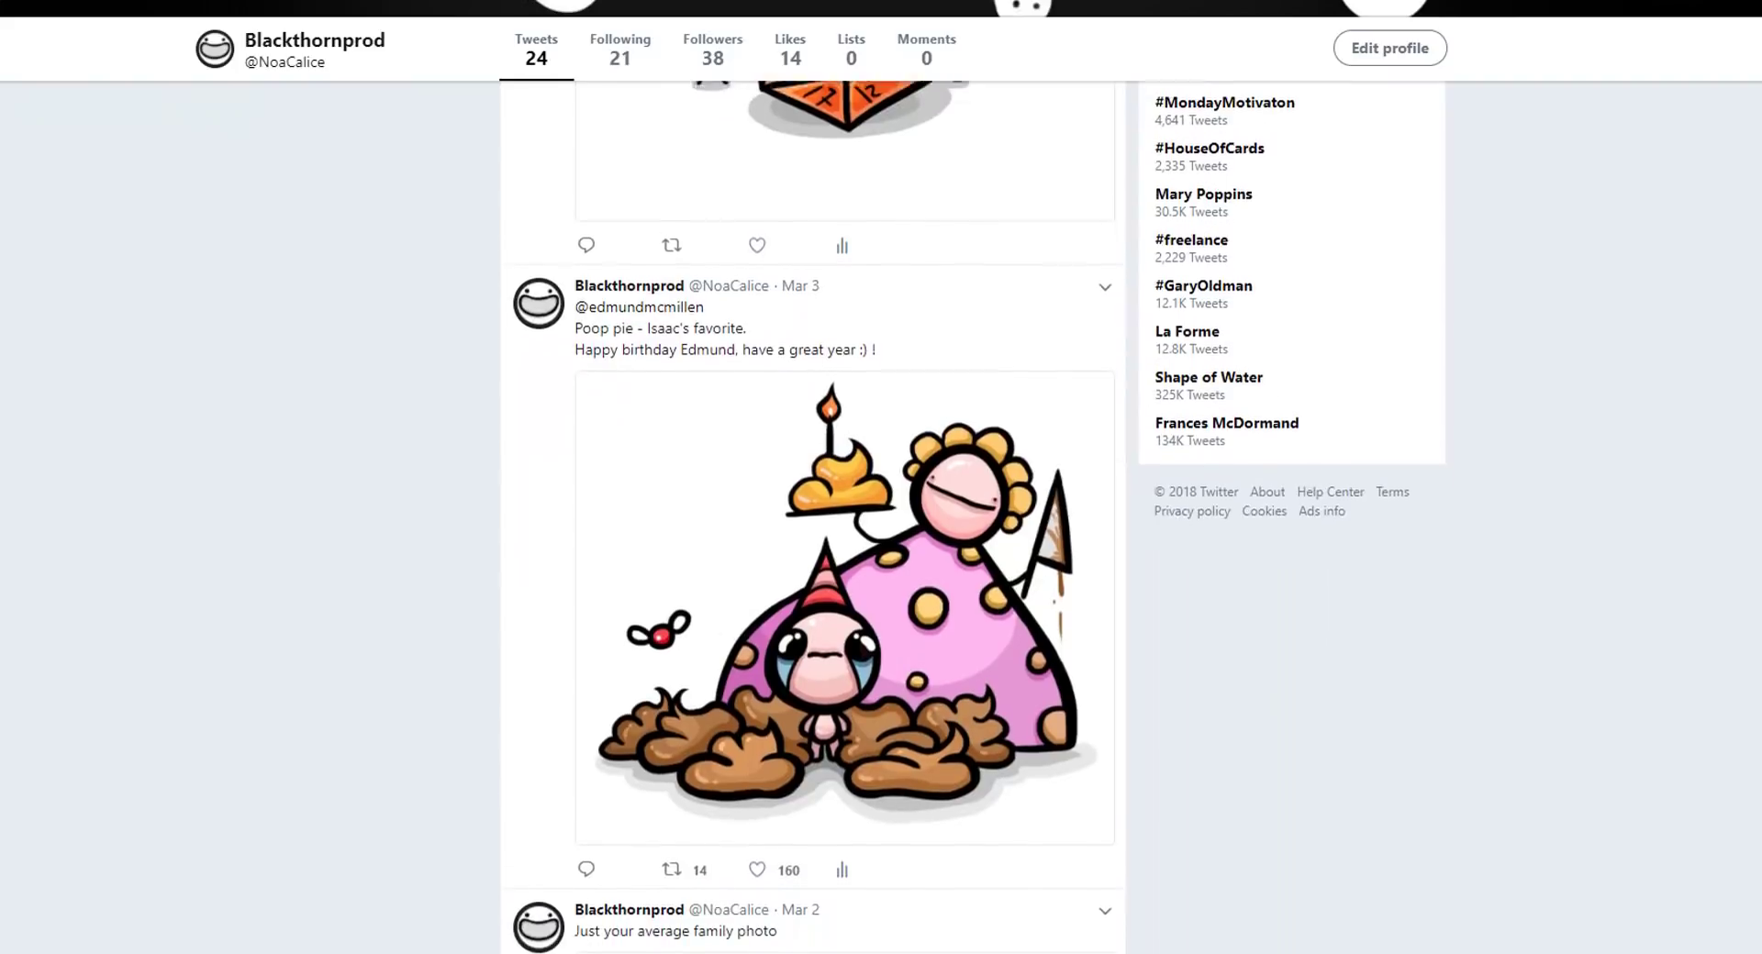
scroll(812, 551, down, 5)
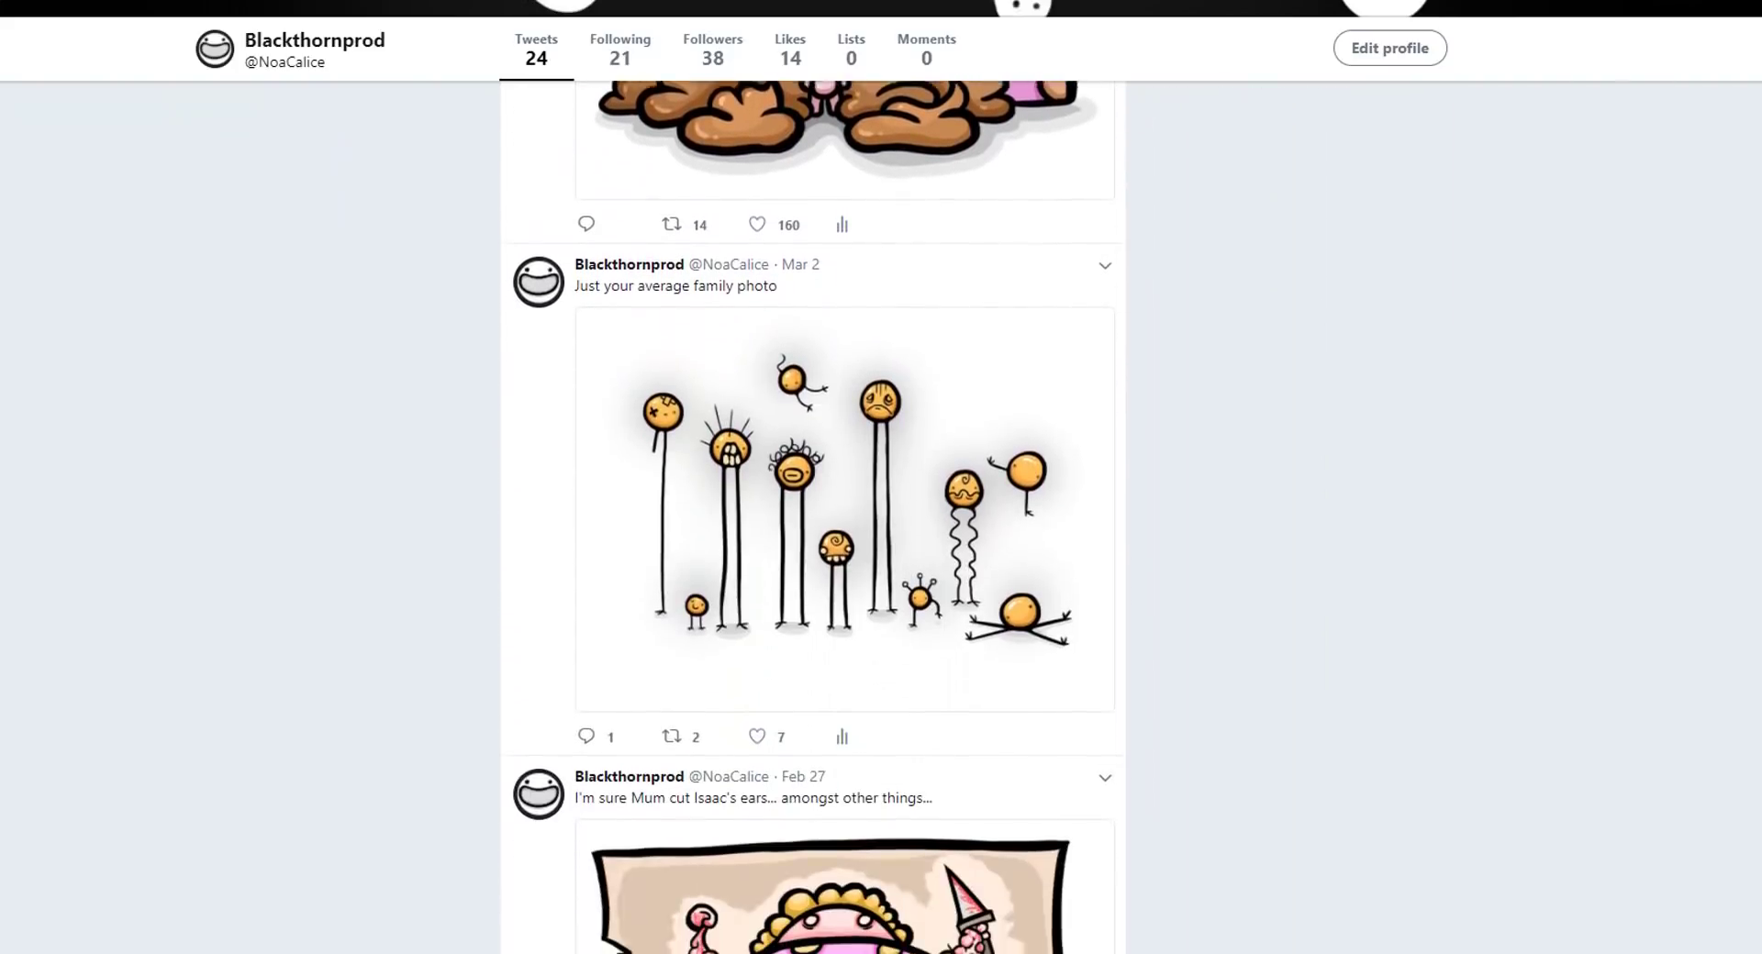
scroll(813, 514, down, 7)
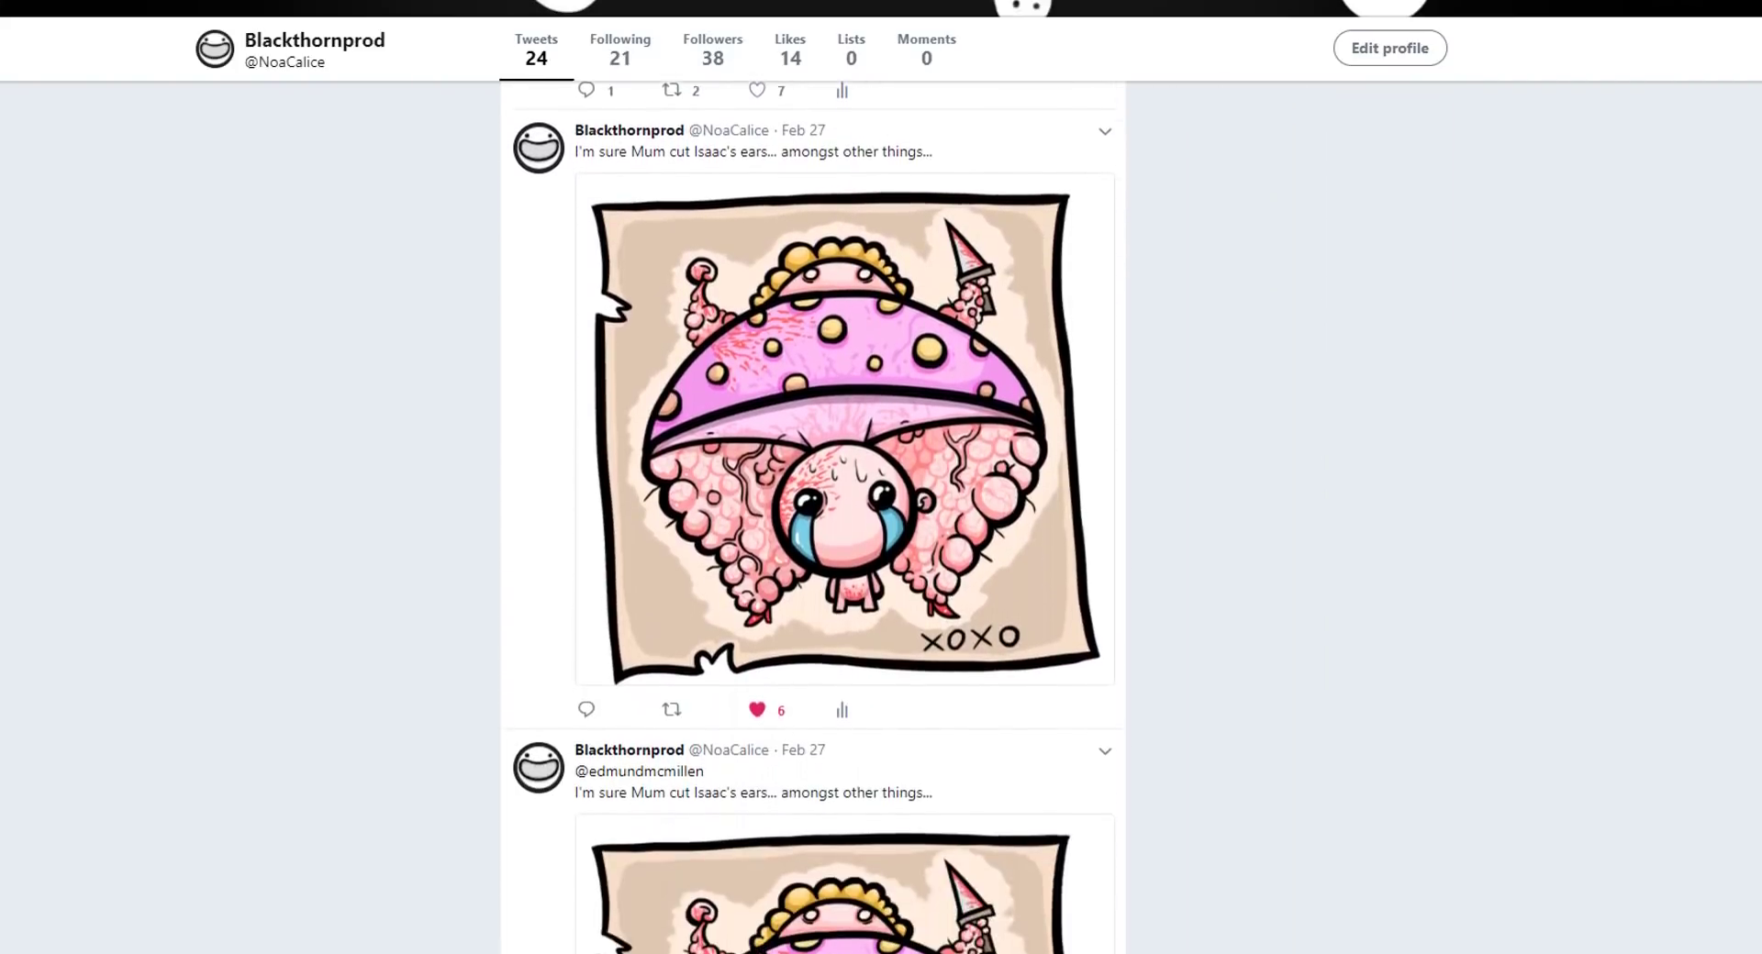
scroll(813, 513, down, 7)
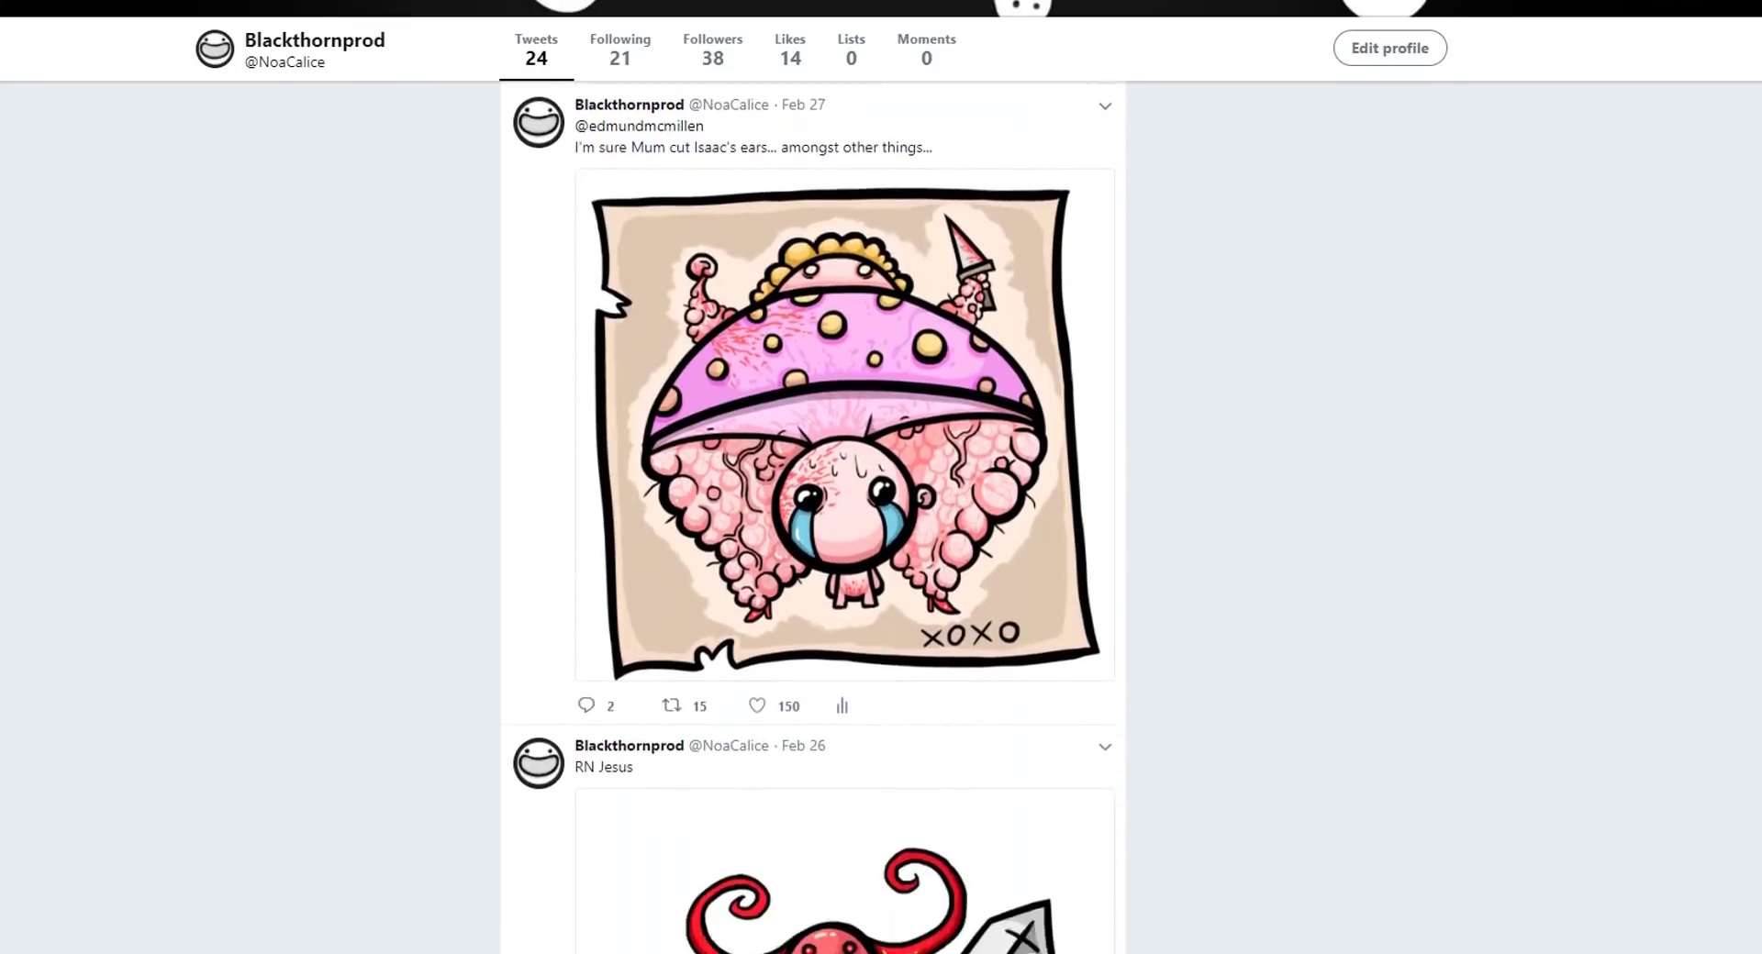